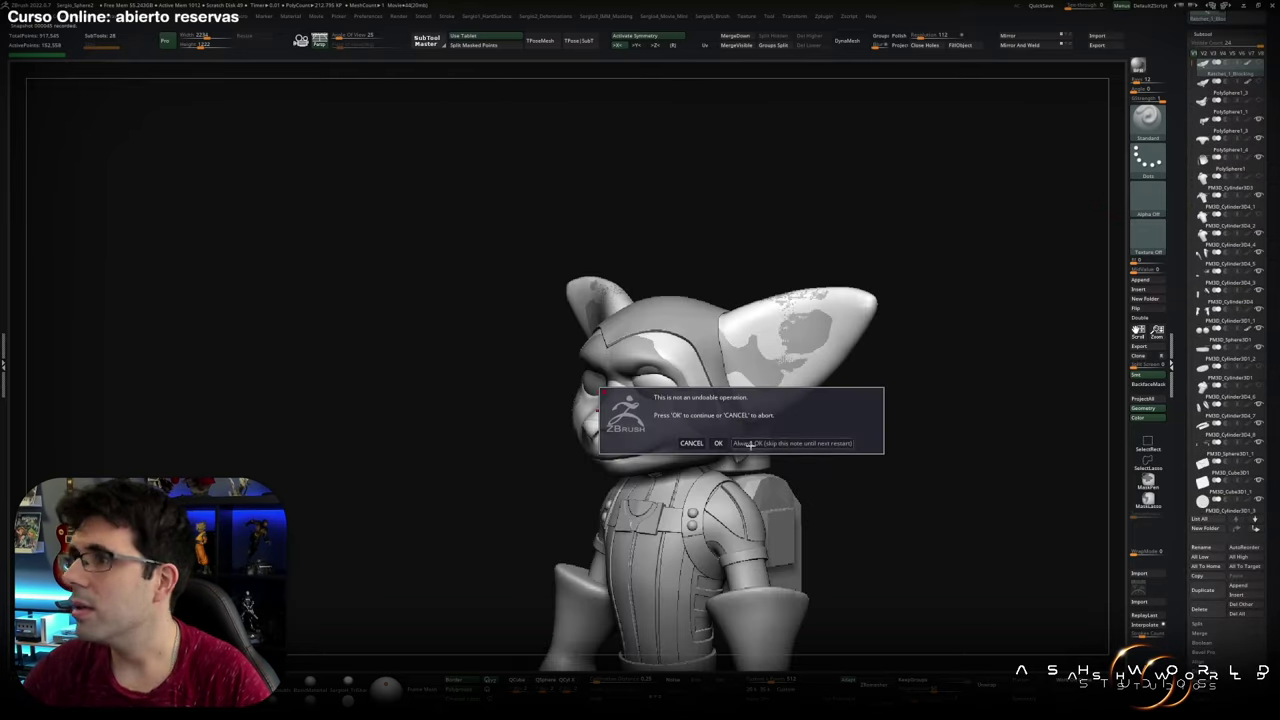
Confirm the non-undoable action and clear the mask on the block piece
left_click(750, 444)
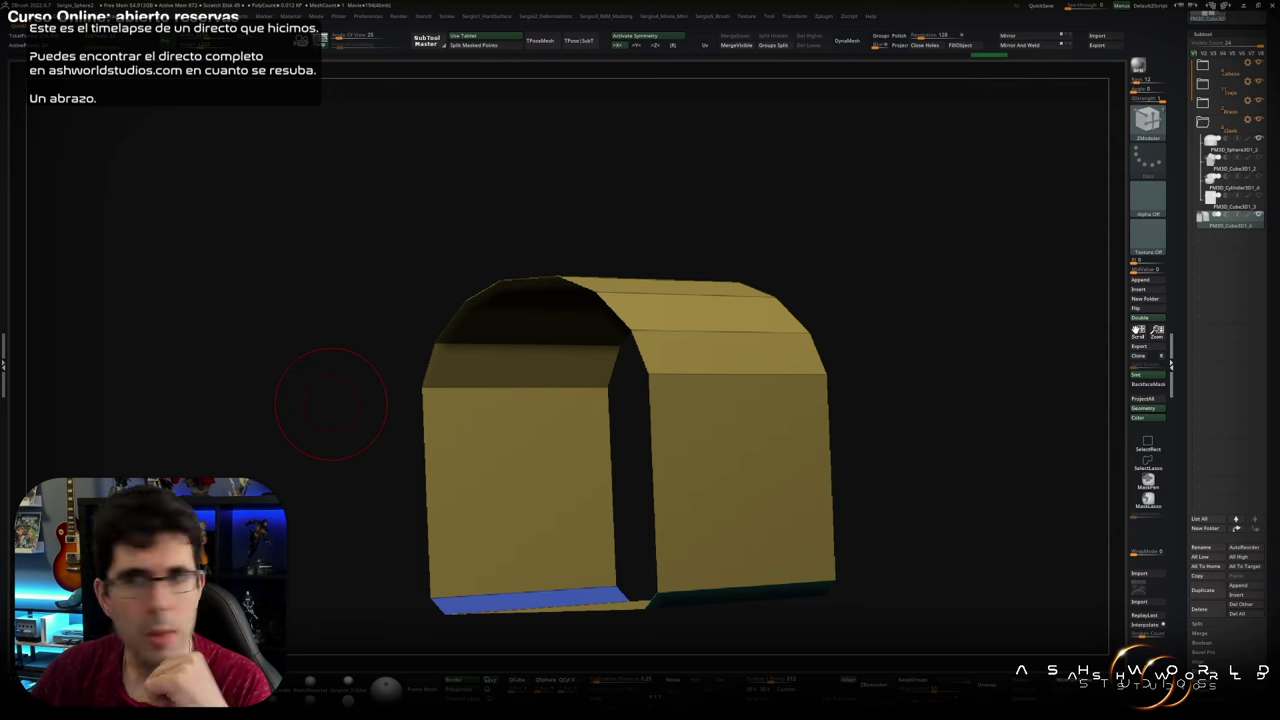
Orbit the arched shell to show its capped front face
mouse_move(331, 404)
left_mouse_down()
mouse_move(600, 295)
mouse_move(600, 271)
mouse_move(609, 314)
mouse_move(586, 371)
mouse_move(613, 364)
mouse_move(594, 309)
mouse_move(543, 337)
left_mouse_up()
Show polygroup colours and Mirror And Weld the shell across its centre seam
key("shift+f")
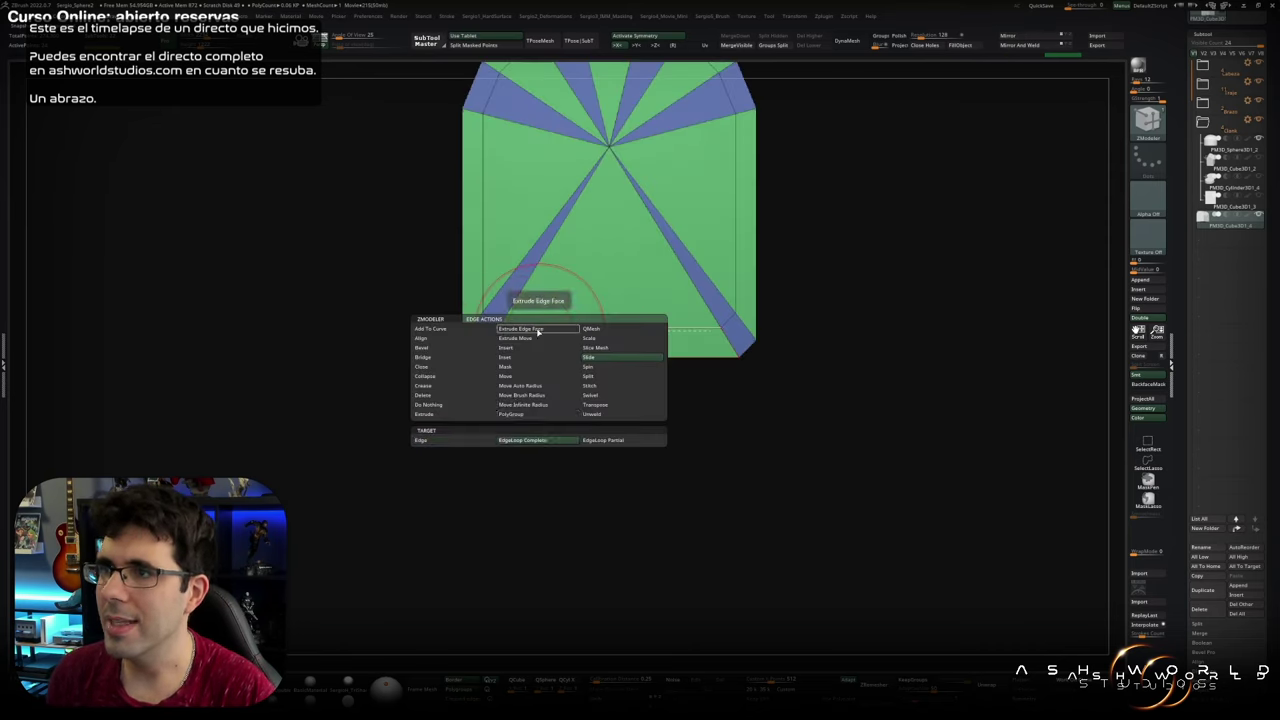
key("space")
left_click(530, 322)
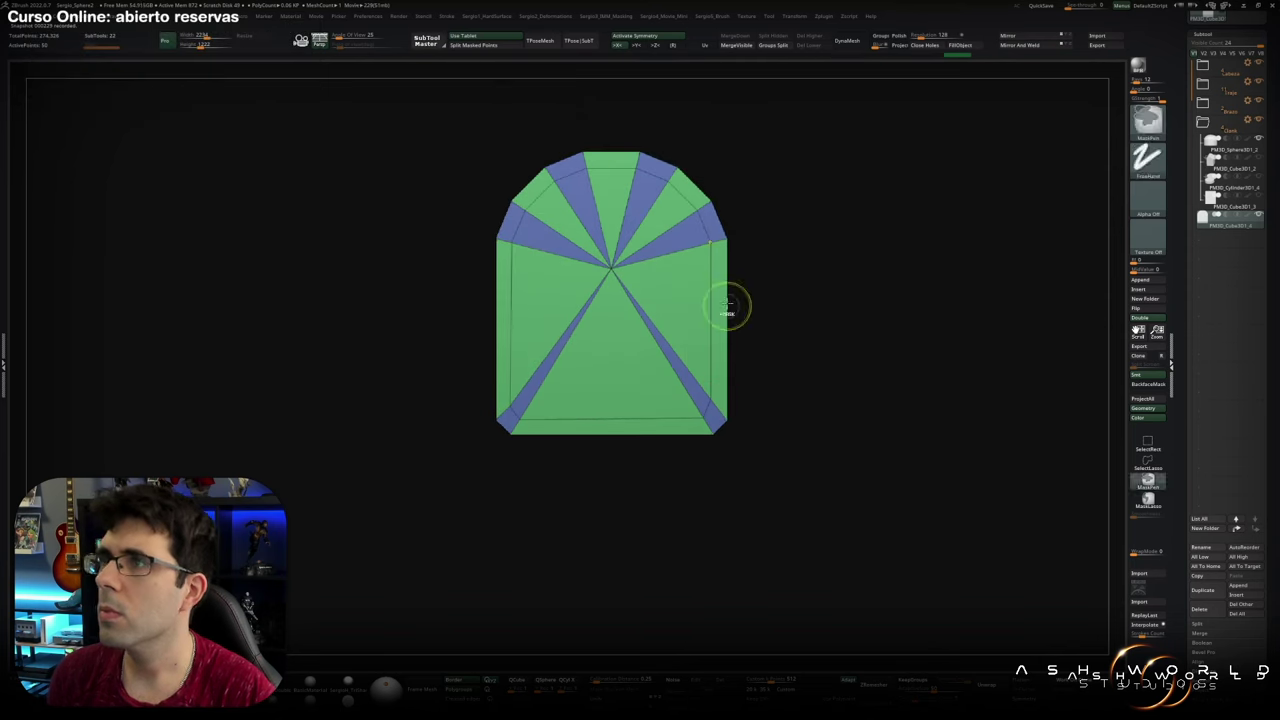
left_click(1030, 46)
mouse_move(530, 388)
right_mouse_down()
mouse_move(544, 343)
mouse_move(552, 378)
mouse_move(683, 323)
mouse_move(900, 471)
right_mouse_up()
Slide edges on the shell and scale the yellow box shape up with the gizmo
key("b")
key("z")
key("m")
key("space")
left_click(552, 378)
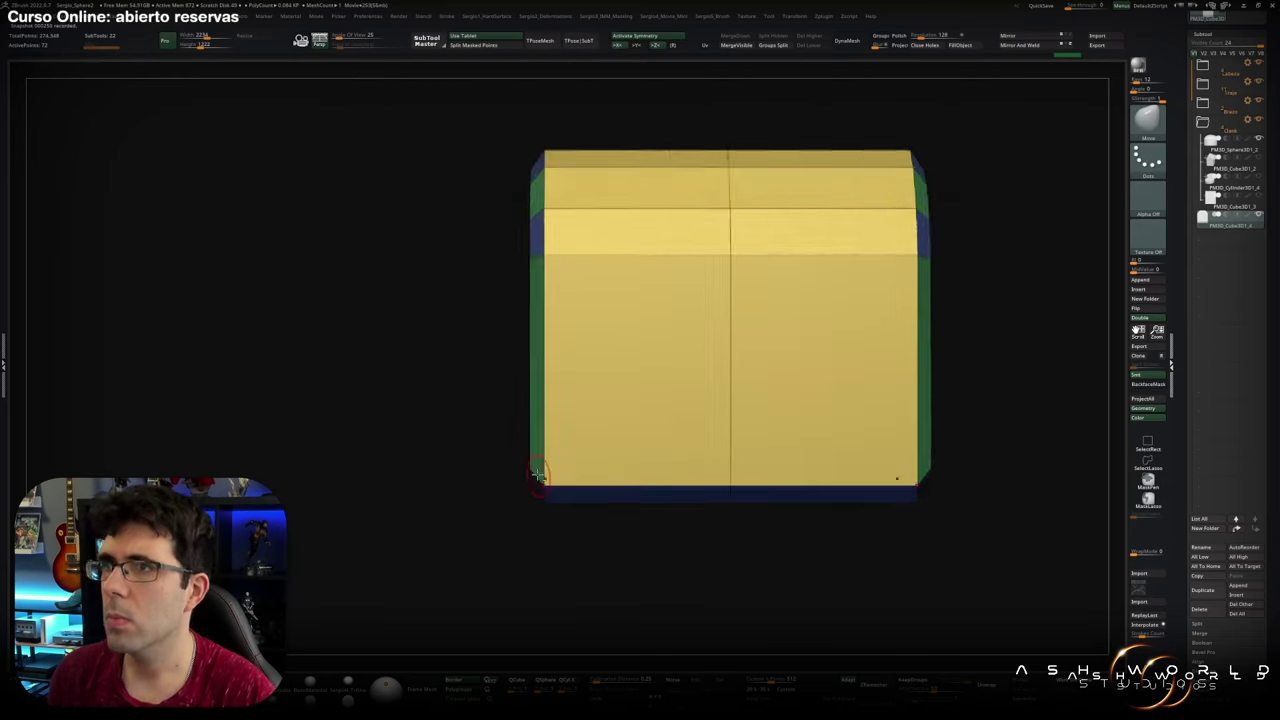
key("w")
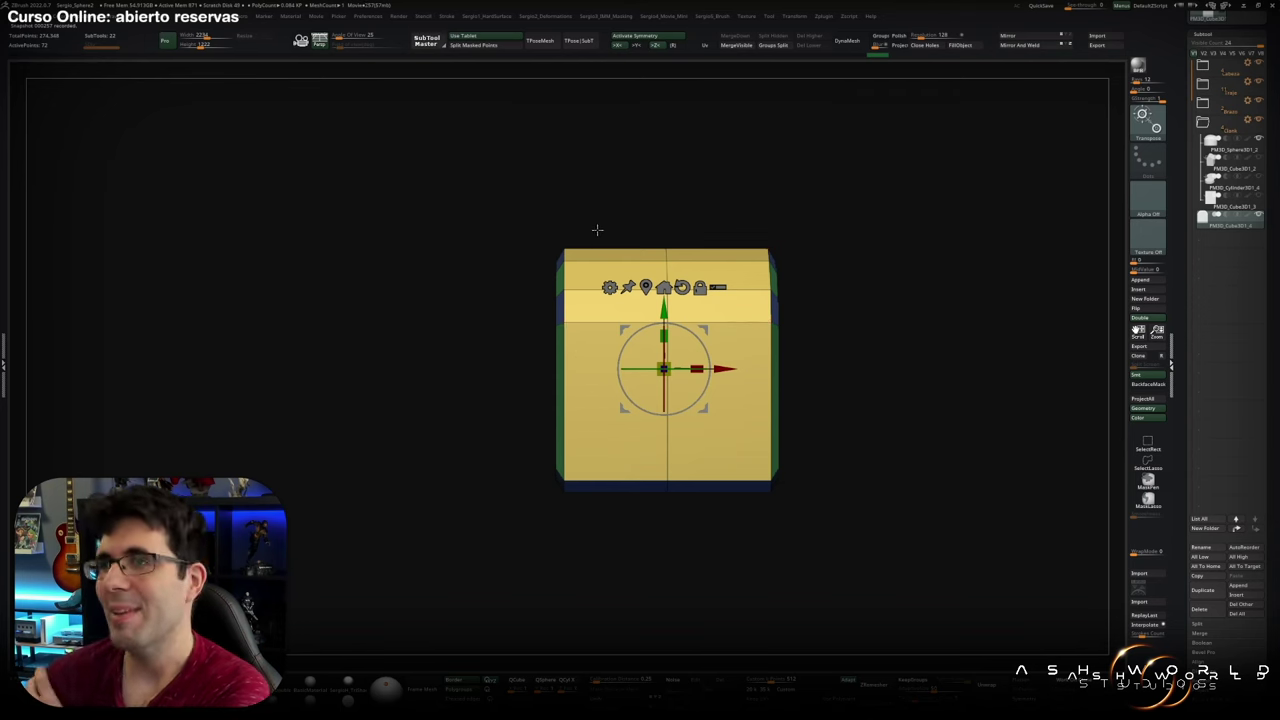
right_click_drag(526, 274, 560, 330, "alt")
left_click_drag(709, 368, 588, 363)
key("q")
Insert edge loops along the shell's yellow side
mouse_move(763, 363)
right_mouse_down()
mouse_move(594, 455)
mouse_move(623, 320)
mouse_move(634, 417)
right_mouse_up()
key("b")
key("z")
key("m")
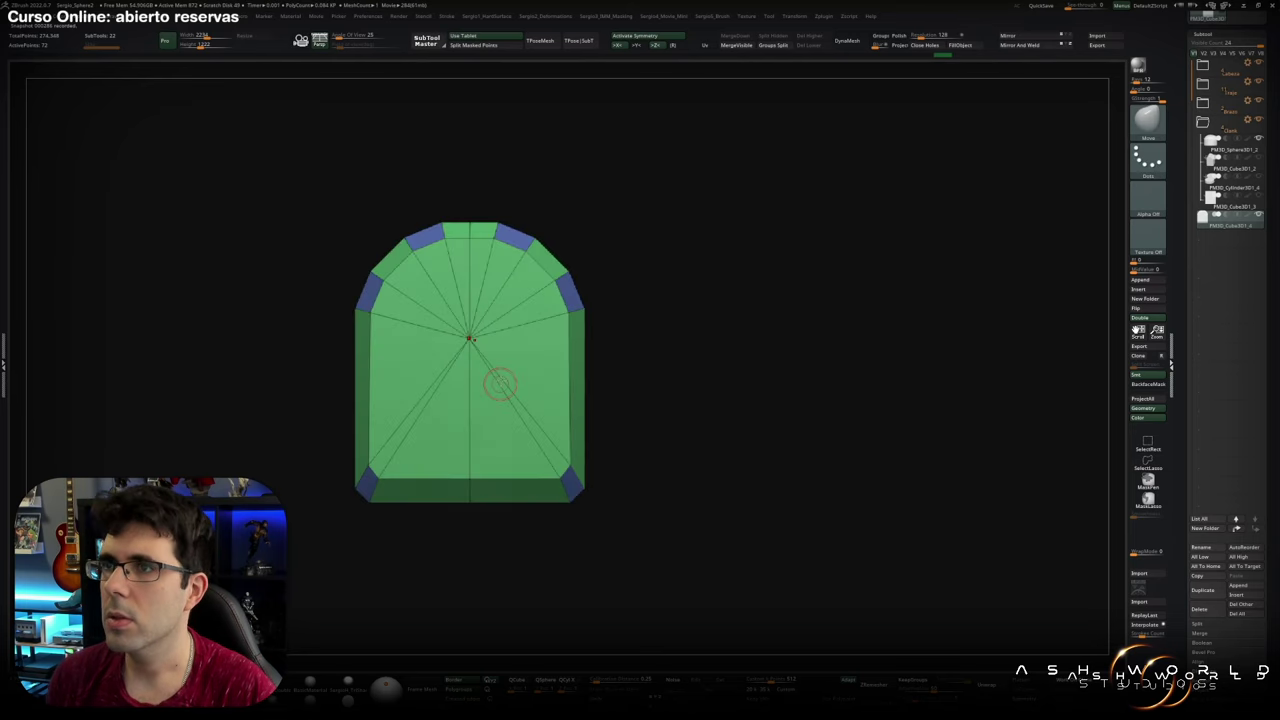
key("space")
left_click(646, 377)
mouse_move(470, 510)
right_mouse_down()
mouse_move(500, 505)
mouse_move(434, 491)
mouse_move(552, 510)
mouse_move(510, 505)
right_mouse_up()
key("w")
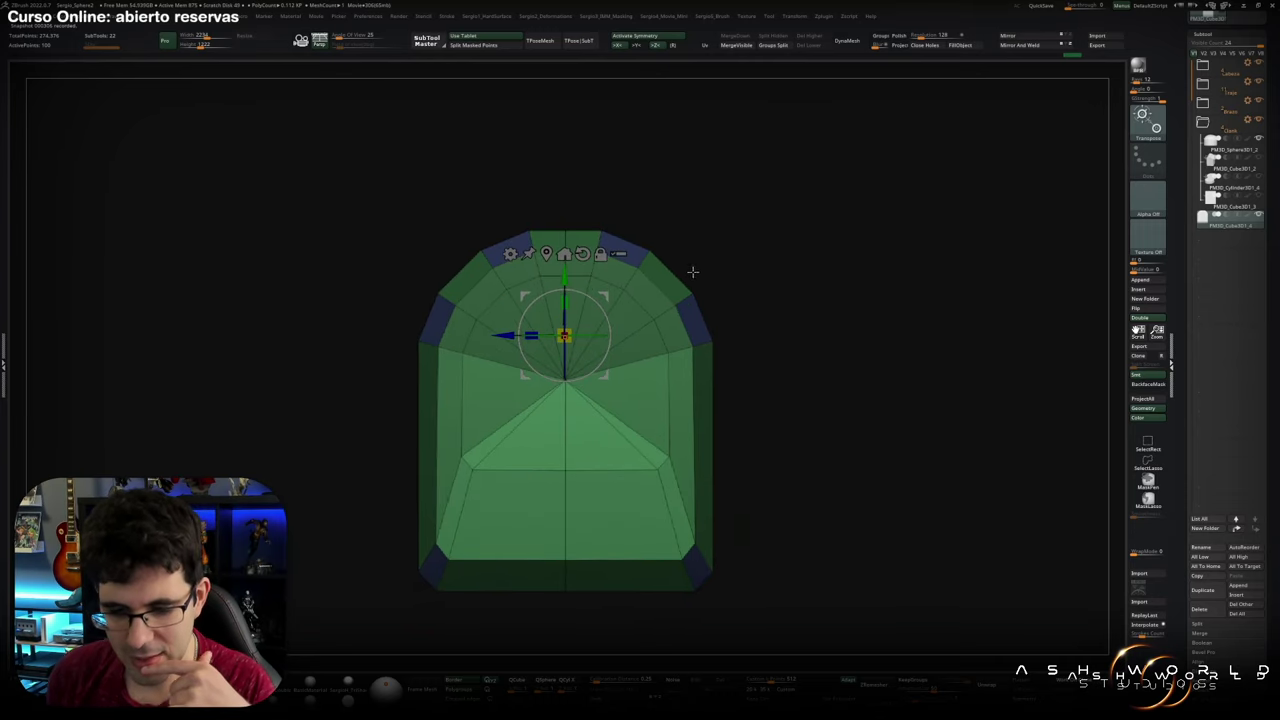
key("q")
mouse_move(714, 261)
right_mouse_down()
mouse_move(600, 380)
mouse_move(570, 382)
mouse_move(560, 440)
mouse_move(622, 361)
mouse_move(593, 290)
right_mouse_up()
Pull the opening's bottom corners outward and up to form a framed opening
key("space")
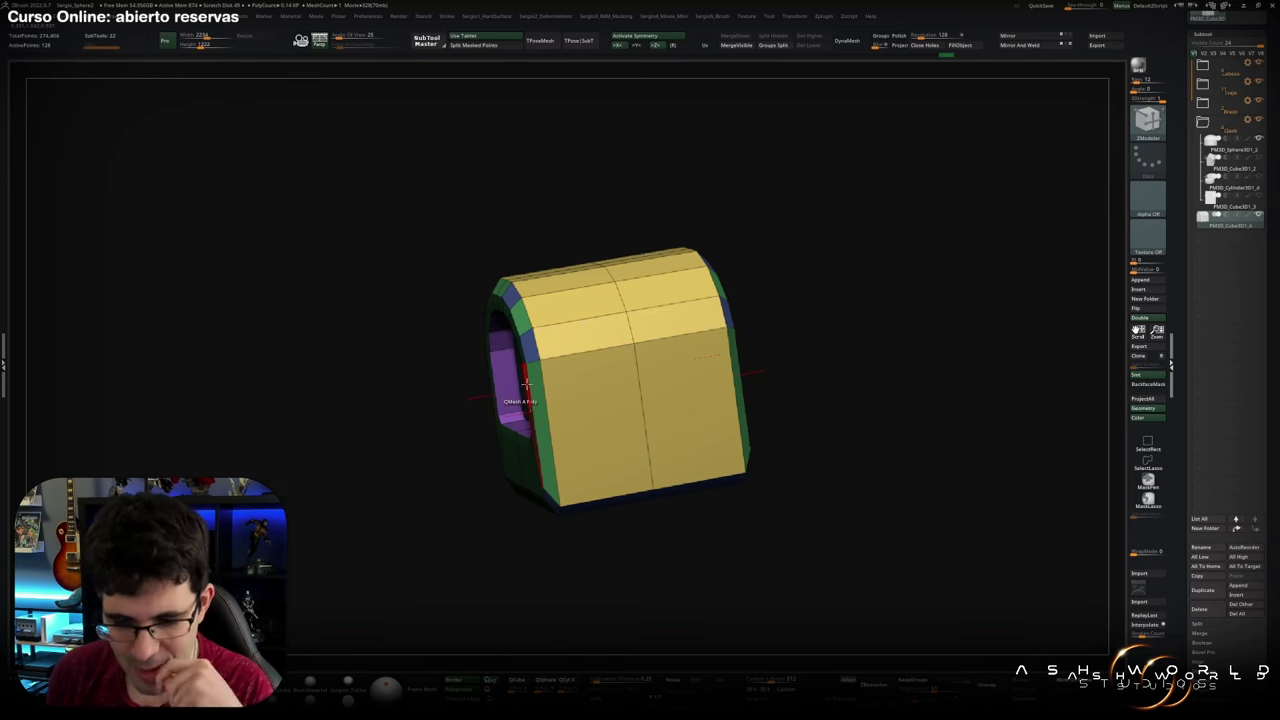
right_click_drag(523, 389, 609, 277)
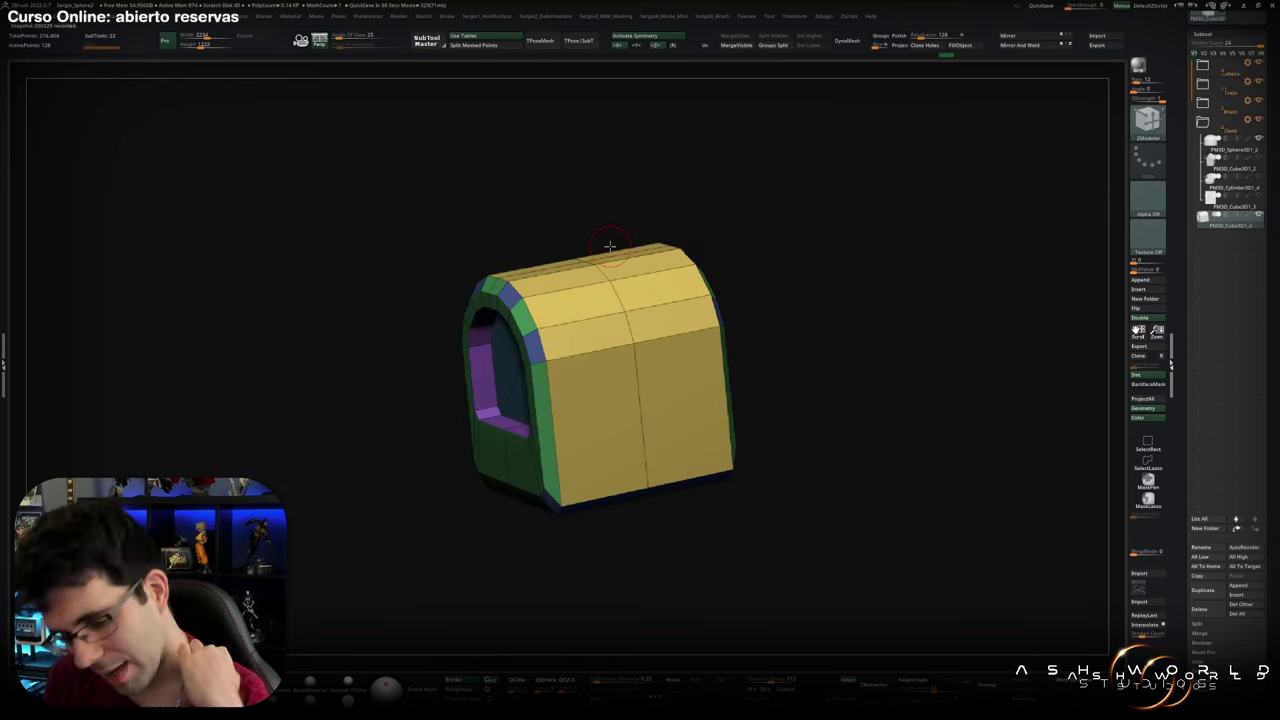
mouse_move(609, 245)
right_mouse_down("ctrl")
mouse_move(606, 400)
mouse_move(562, 376)
mouse_move(686, 417)
mouse_move(506, 371)
mouse_move(634, 434)
mouse_move(615, 555)
right_mouse_up("ctrl")
left_click_drag(622, 542, 605, 527)
mouse_move(763, 568)
right_mouse_down("alt")
mouse_move(614, 391)
mouse_move(663, 329)
right_mouse_up("alt")
Check the box from front and top, then show the full robot with the backpack on its back
key("b")
key("s")
key("t")
mouse_move(752, 376)
right_mouse_down()
mouse_move(600, 403)
mouse_move(566, 349)
mouse_move(334, 443)
right_mouse_up()
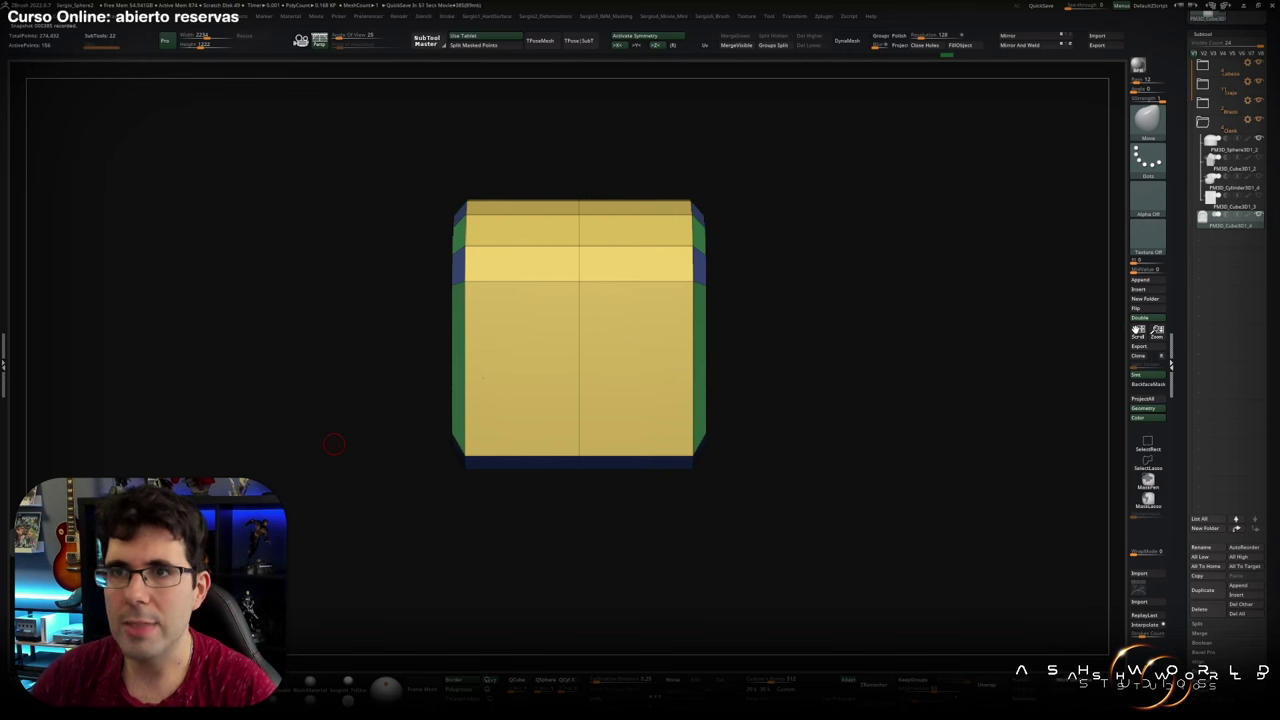
mouse_move(334, 443)
right_mouse_down()
mouse_move(994, 257)
mouse_move(591, 371)
mouse_move(568, 310)
right_mouse_up()
key("w")
key("ctrl+shift+s")
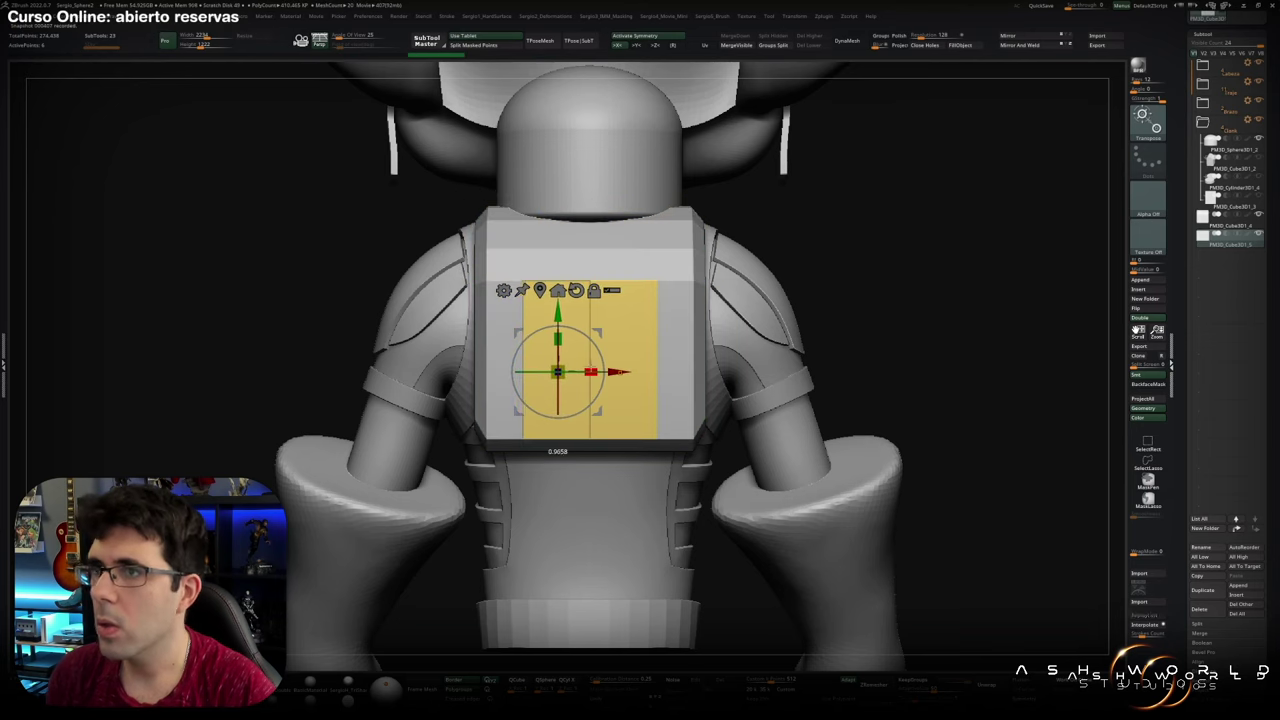
Isolate the back panel and scale it down with the gizmo
right_click_drag(578, 324, 828, 226)
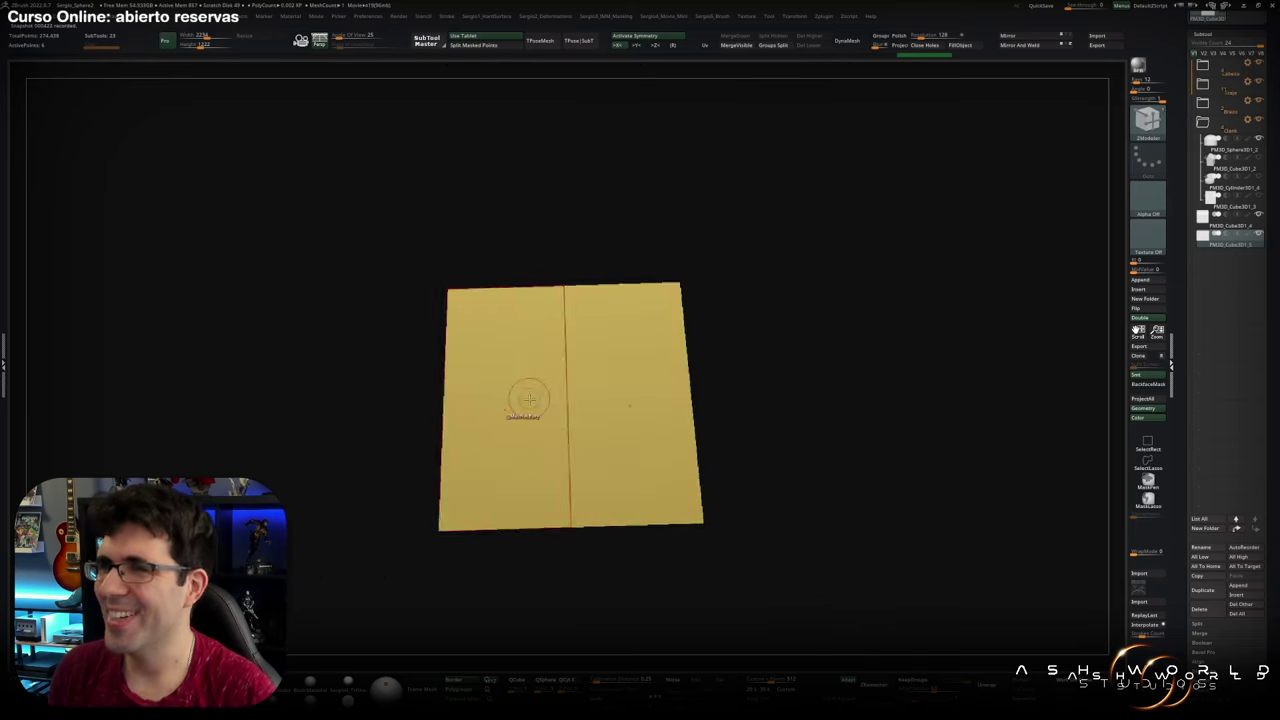
left_click_drag(553, 326, 530, 335)
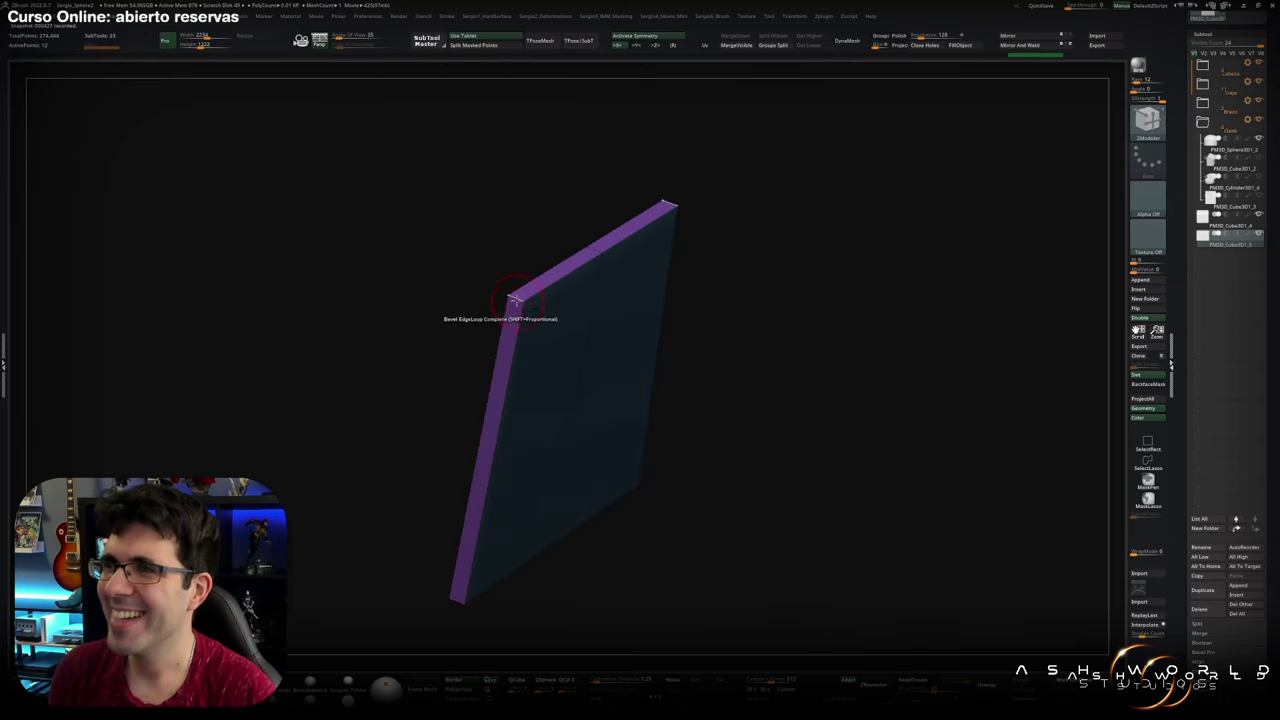
mouse_move(566, 357)
right_mouse_down()
mouse_move(490, 302)
mouse_move(518, 306)
right_mouse_up()
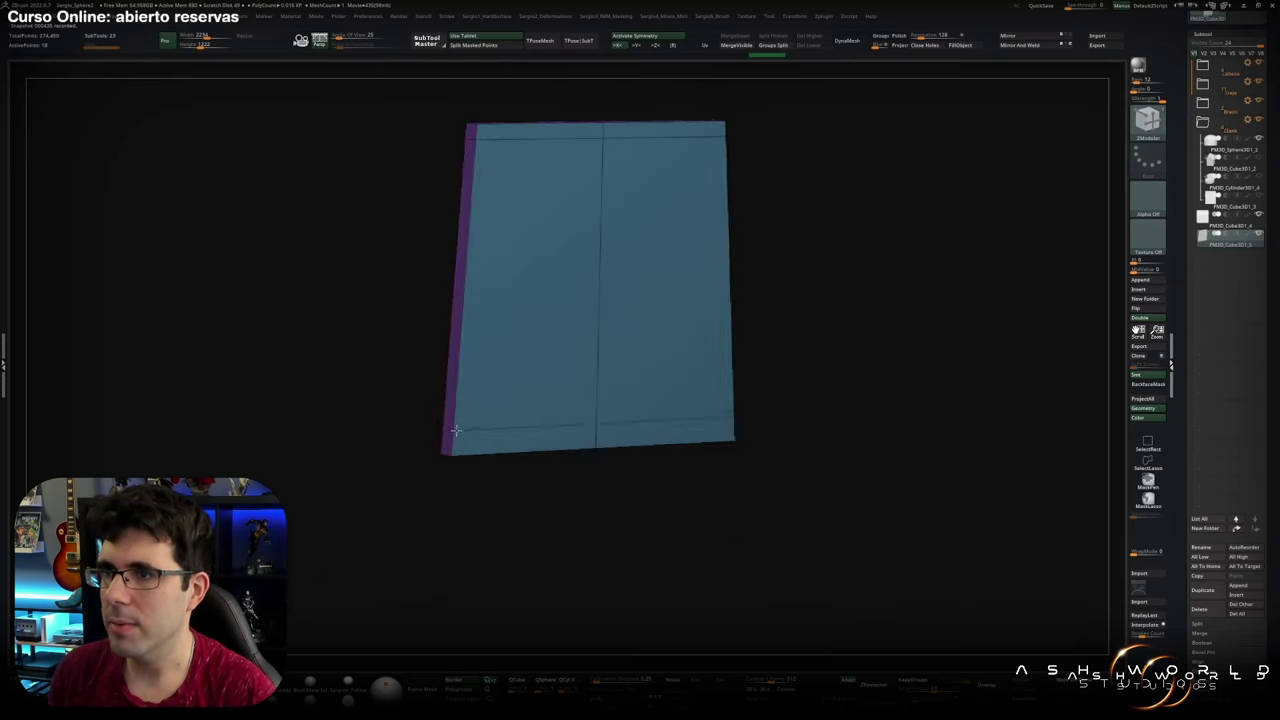
key("w")
right_click_drag(518, 306, 577, 388, "alt")
Return to ZModeler and view the robot's head, torso and backpack from a three-quarter back angle
key("b")
key("z")
key("m")
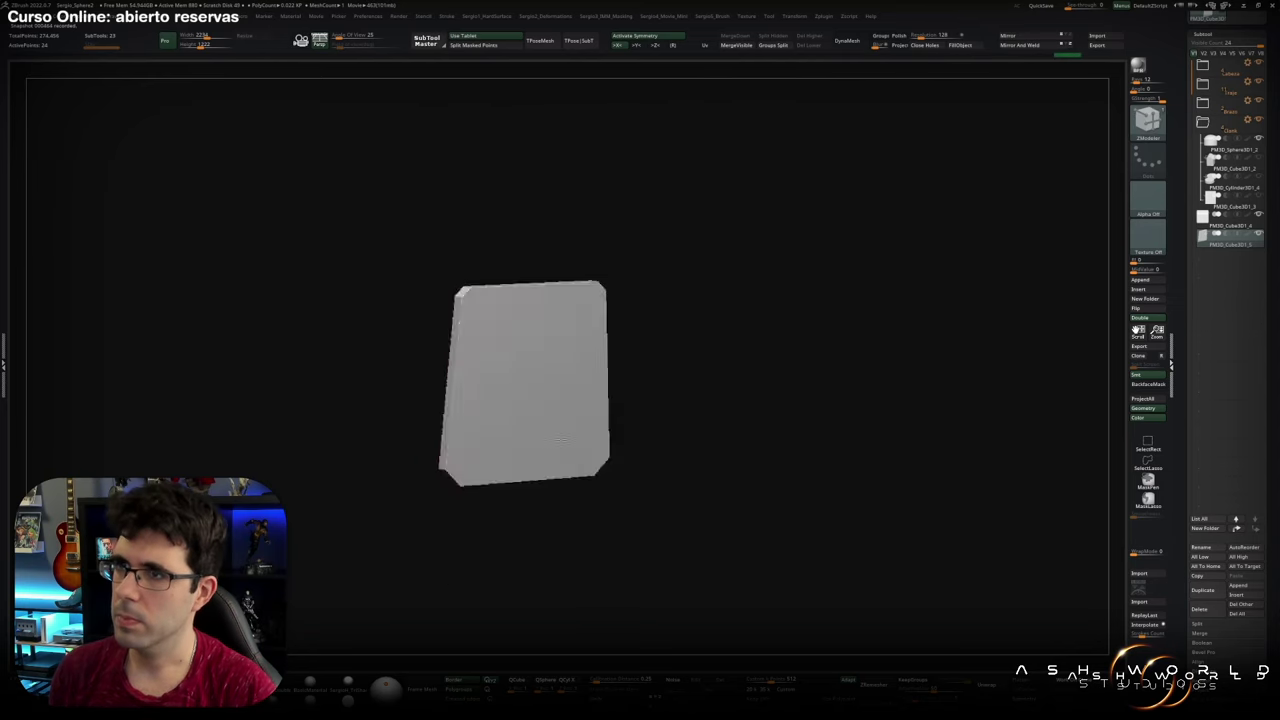
right_click_drag(521, 488, 585, 371, "shift")
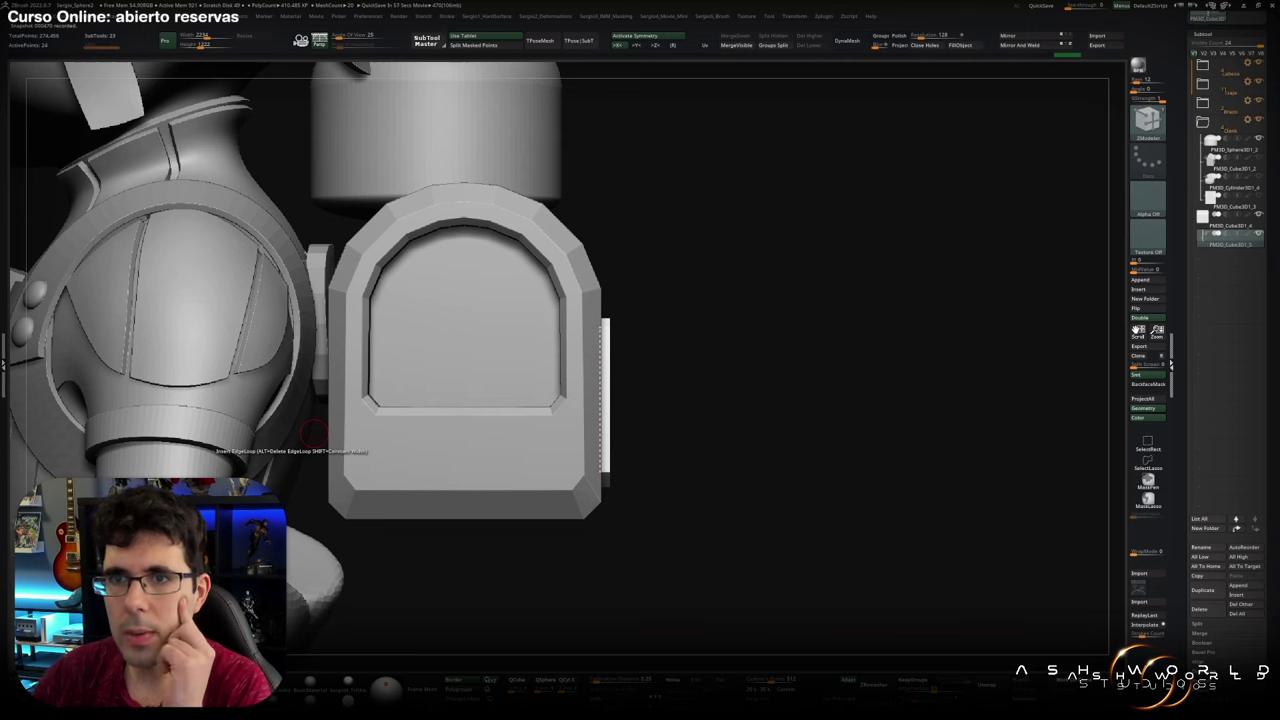
right_click_drag(312, 432, 527, 431, "ctrl")
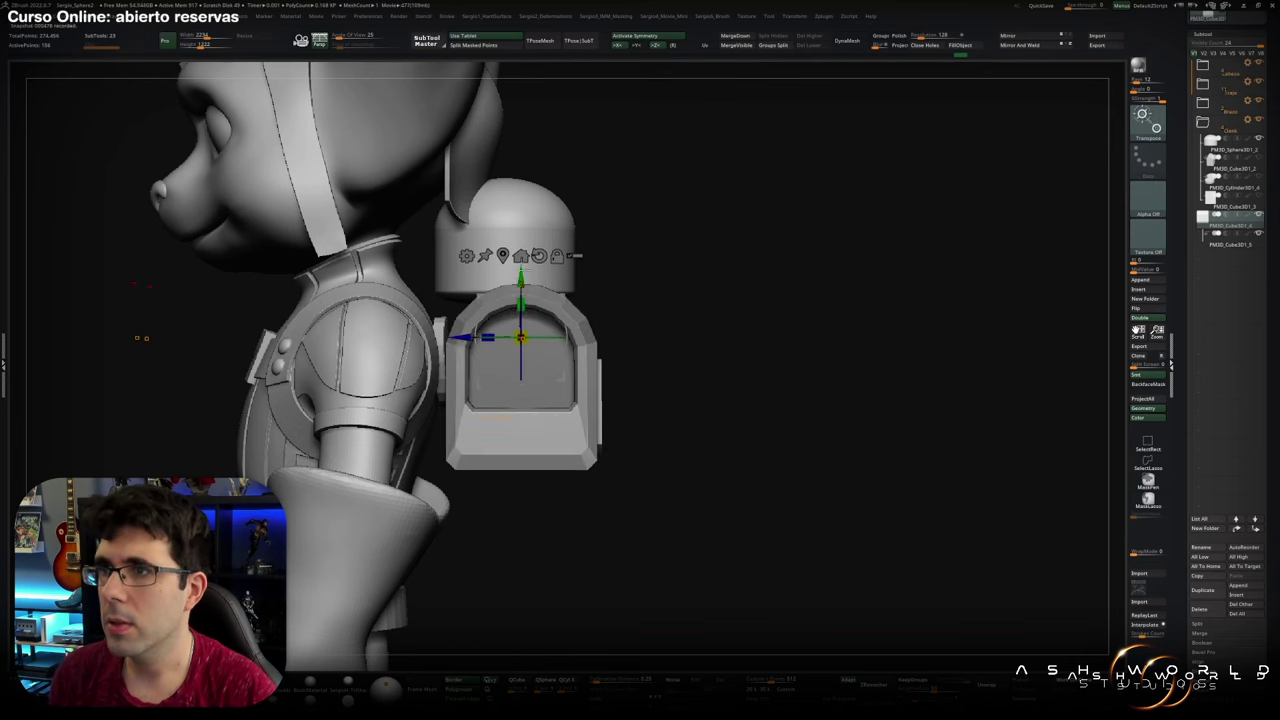
right_click_drag(141, 351, 585, 380)
key("q")
mouse_move(586, 455)
right_mouse_down()
mouse_move(760, 420)
mouse_move(620, 300)
mouse_move(580, 380)
mouse_move(538, 403)
mouse_move(465, 387)
mouse_move(786, 443)
right_mouse_up()
Isolate the backpack's front panel, frame it front-on and insert edge loops
left_click(557, 606, "ctrl+shift")
mouse_move(557, 606)
right_mouse_down("shift")
mouse_move(650, 522)
mouse_move(512, 340)
right_mouse_up("shift")
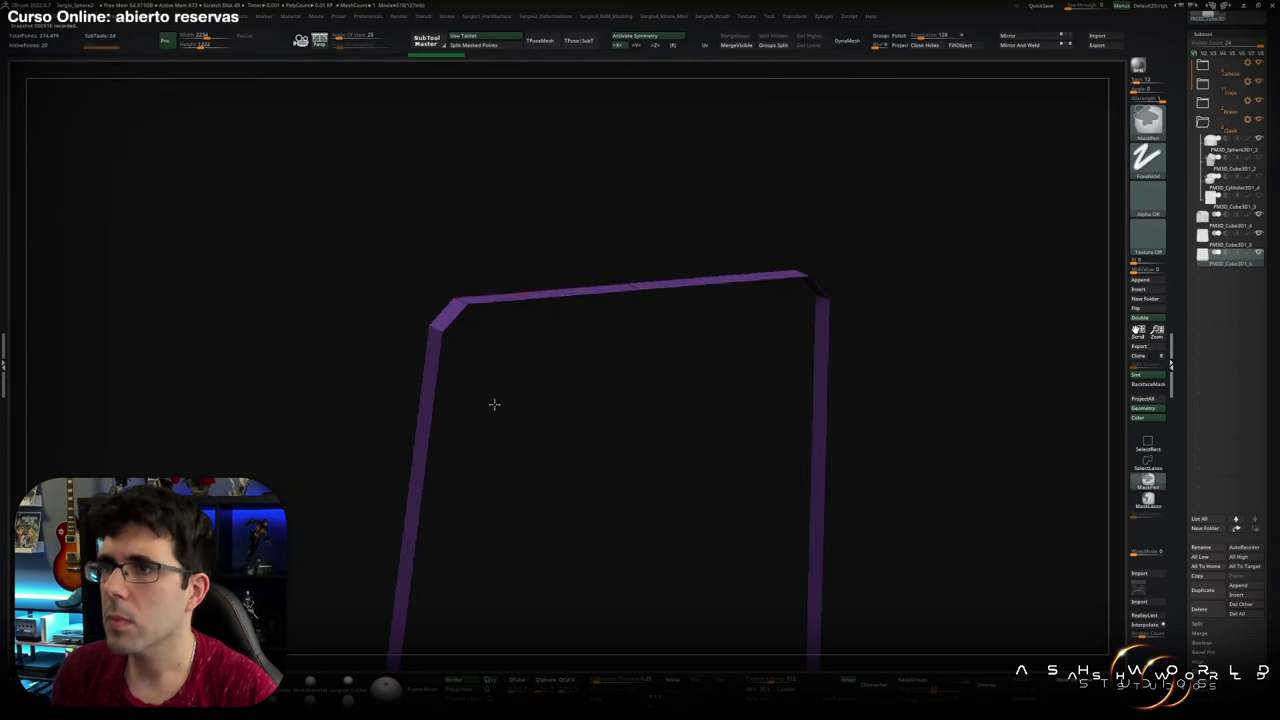
mouse_move(494, 312)
right_mouse_down()
mouse_move(569, 266)
mouse_move(491, 286)
right_mouse_up()
key("f")
mouse_move(414, 343)
right_mouse_down()
mouse_move(474, 420)
mouse_move(535, 290)
mouse_move(500, 277)
mouse_move(598, 250)
mouse_move(571, 366)
mouse_move(502, 432)
mouse_move(514, 543)
mouse_move(571, 395)
right_mouse_up()
key("f")
key("space")
left_click(502, 432)
Append a new panel piece to the model
key("q")
key("f")
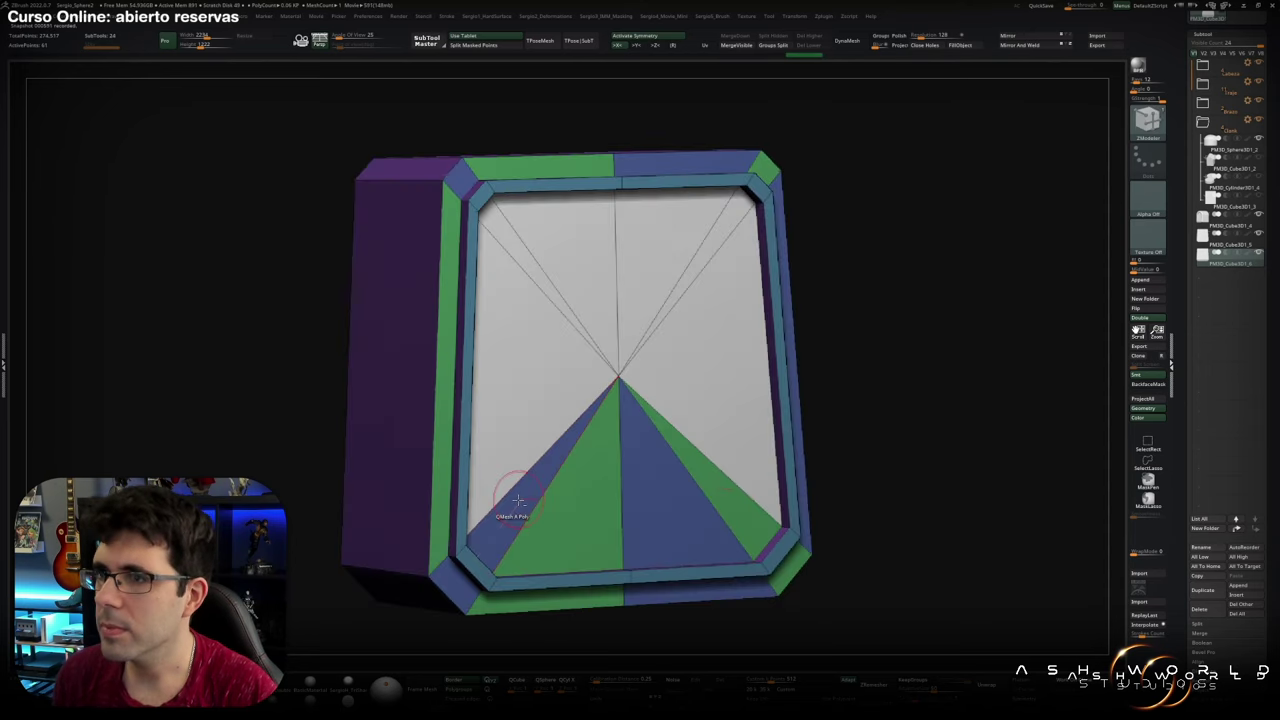
right_click_drag(503, 487, 527, 468)
key("space")
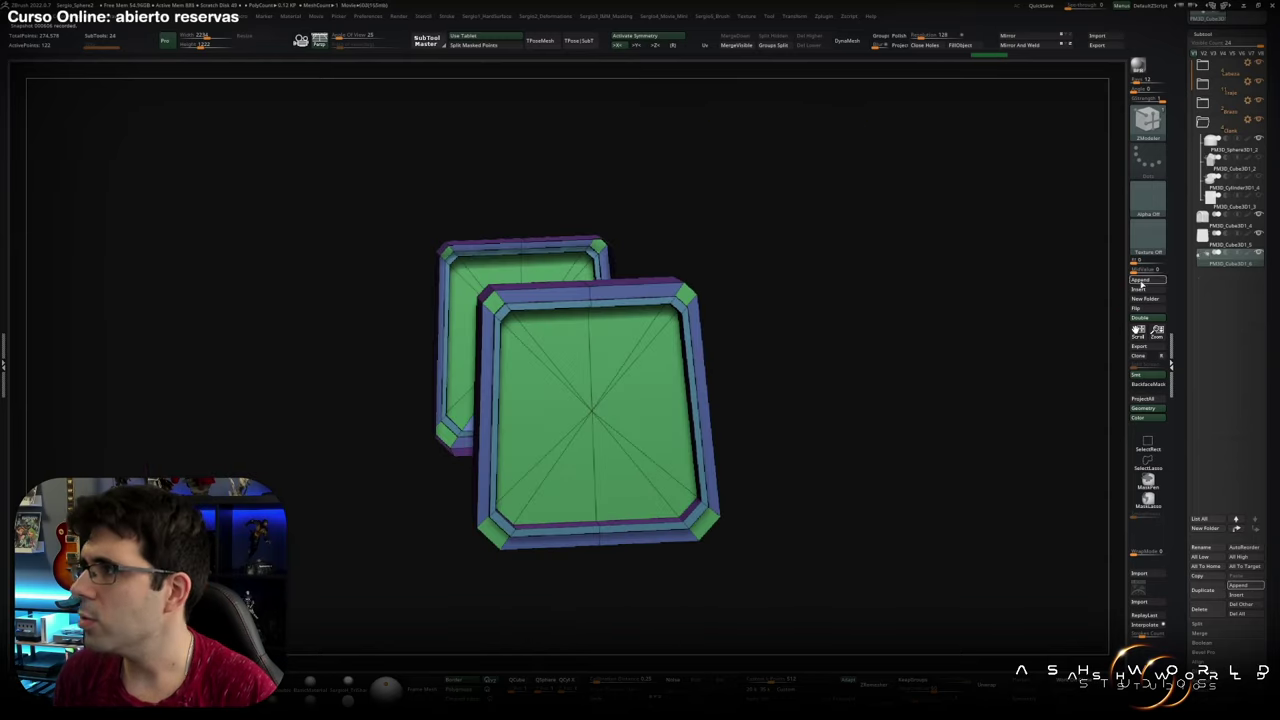
left_click(1141, 285)
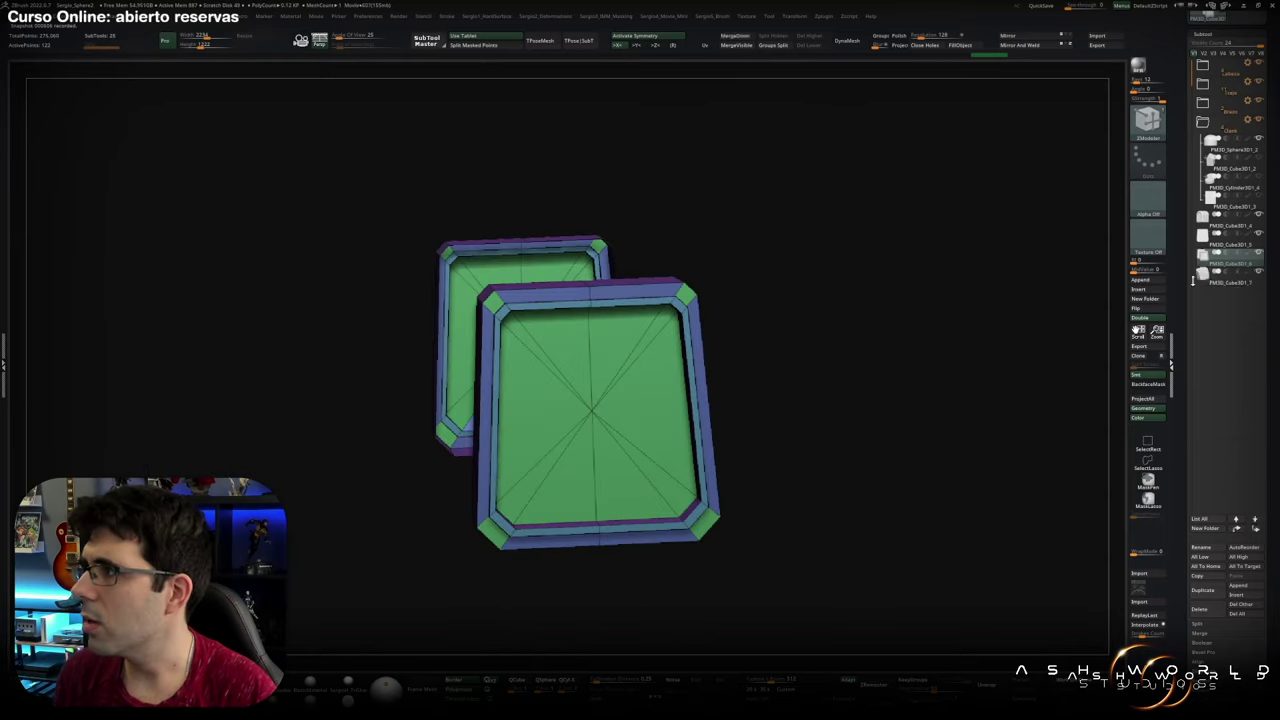
Select the other backpack piece, frame it and move it with the gizmo into the side opening
left_click_drag(729, 471, 700, 440)
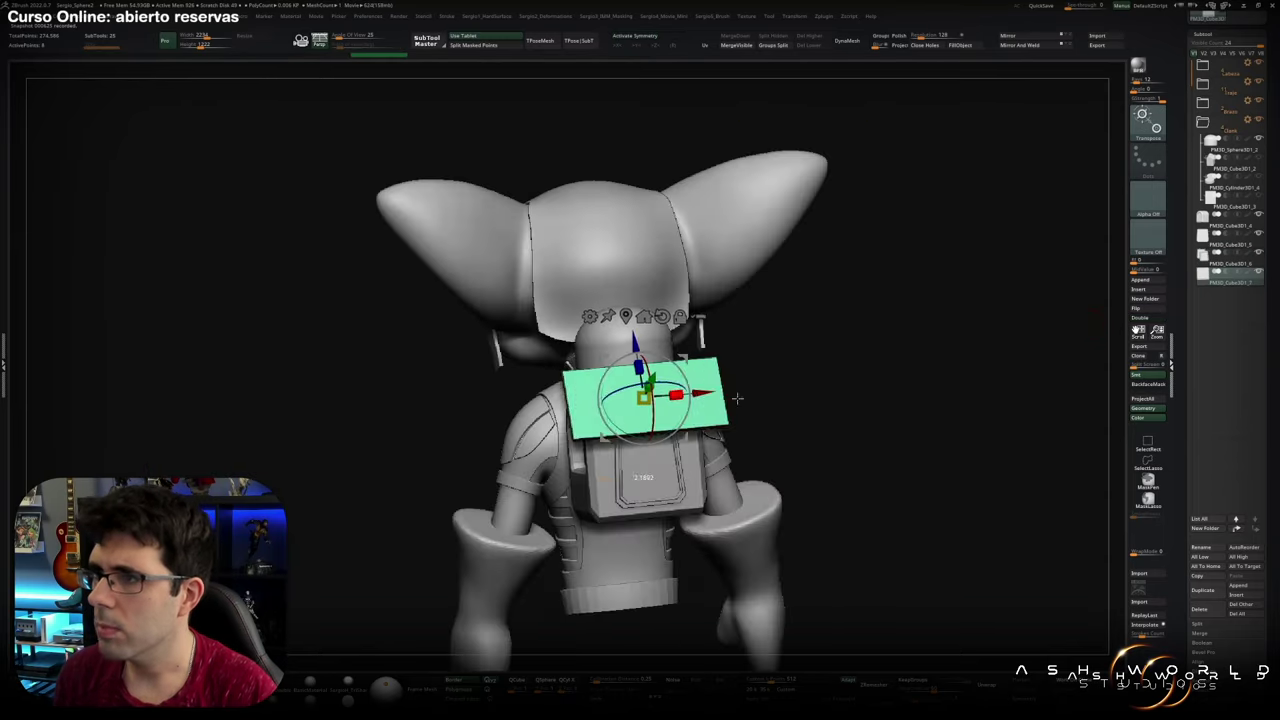
key("f")
mouse_move(654, 520)
right_mouse_down()
mouse_move(663, 405)
mouse_move(522, 283)
right_mouse_up()
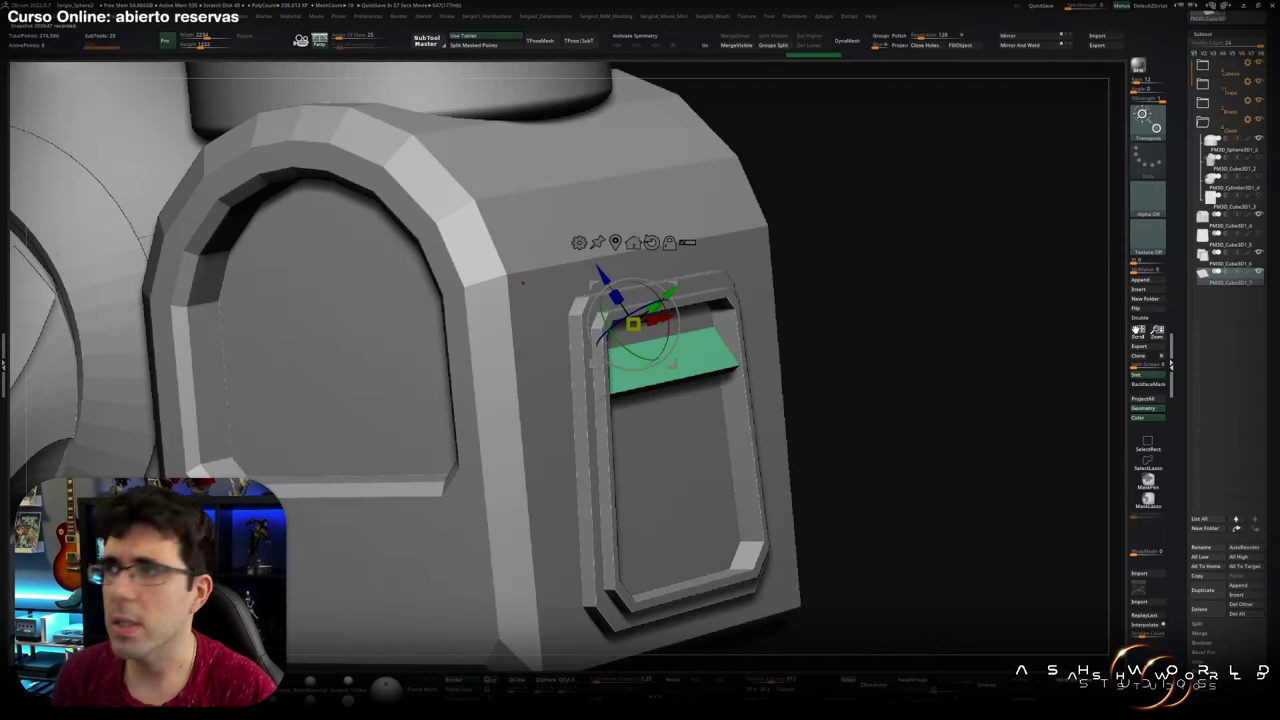
key("shift+f")
left_click(1230, 263)
key("f")
key("shift+f")
key("w")
mouse_move(711, 405)
right_mouse_down()
mouse_move(650, 330)
mouse_move(700, 300)
mouse_move(760, 330)
mouse_move(770, 378)
mouse_move(814, 389)
mouse_move(877, 334)
mouse_move(805, 317)
mouse_move(700, 430)
mouse_move(736, 311)
mouse_move(883, 331)
mouse_move(650, 422)
mouse_move(300, 365)
mouse_move(571, 357)
mouse_move(529, 223)
mouse_move(543, 277)
mouse_move(558, 190)
right_mouse_up()
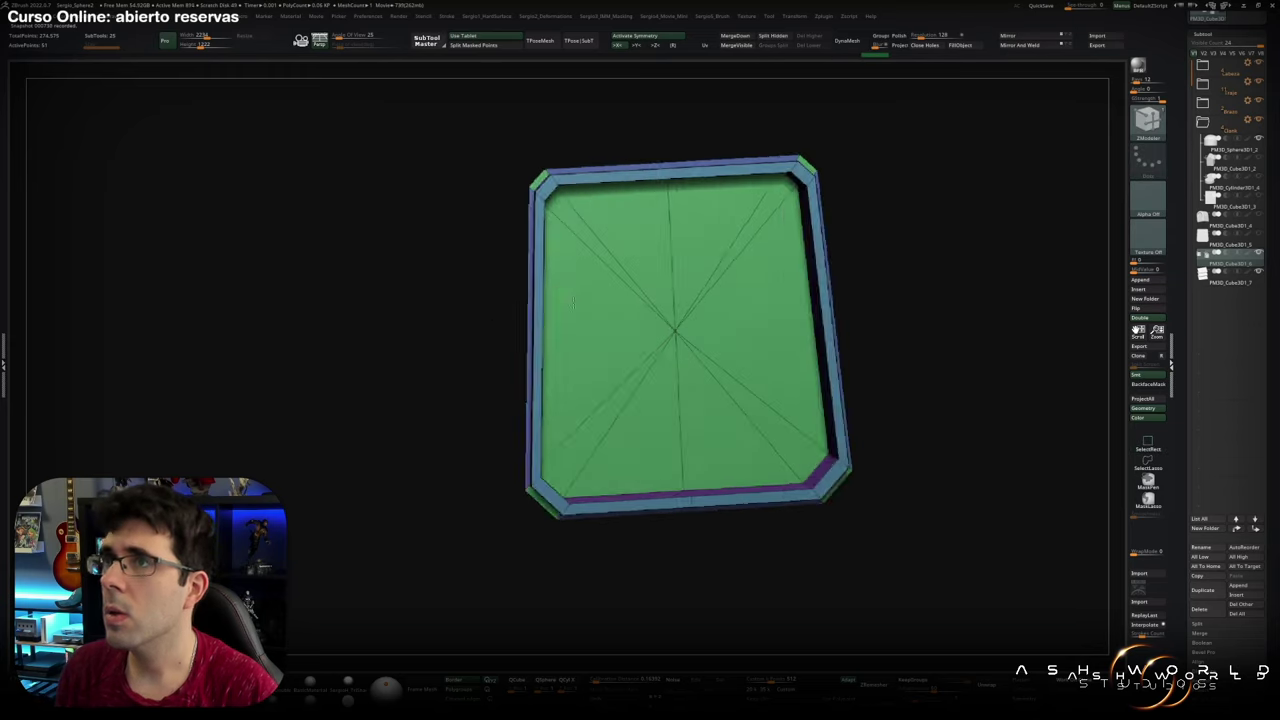
key("space")
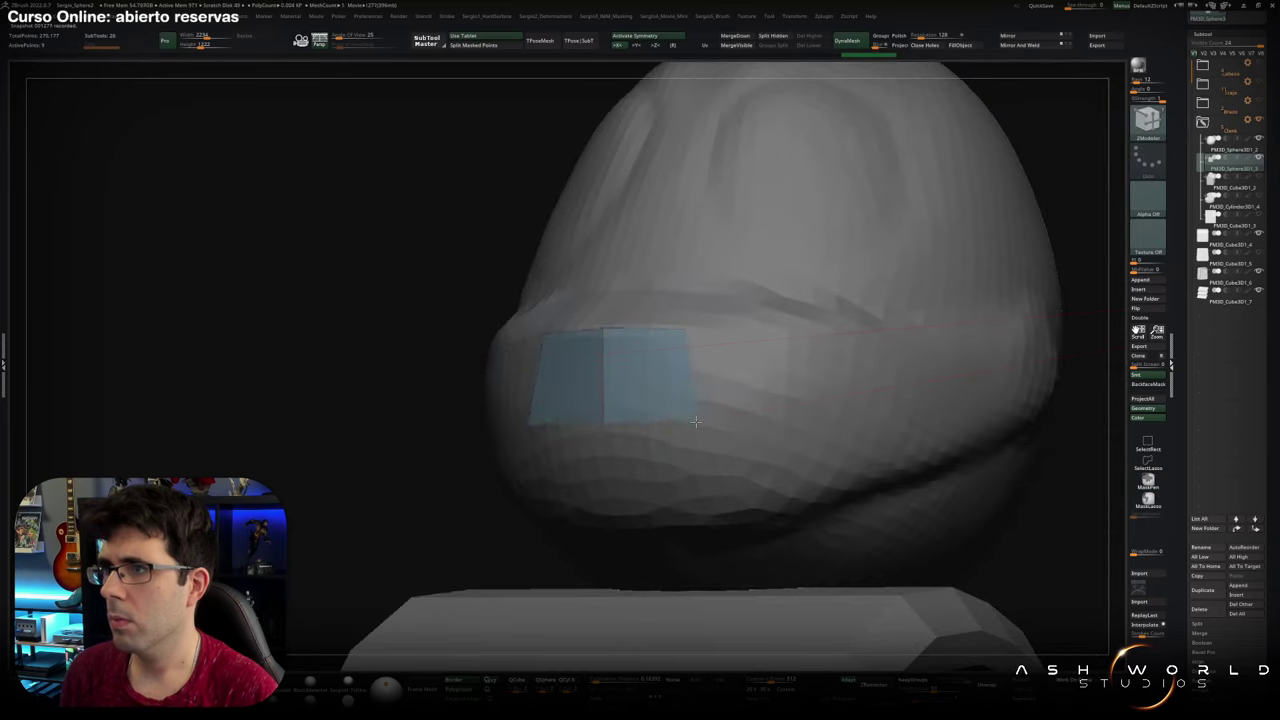
Isolate the blue patch of faces on the helmet sphere
left_click(688, 355, "ctrl+shift")
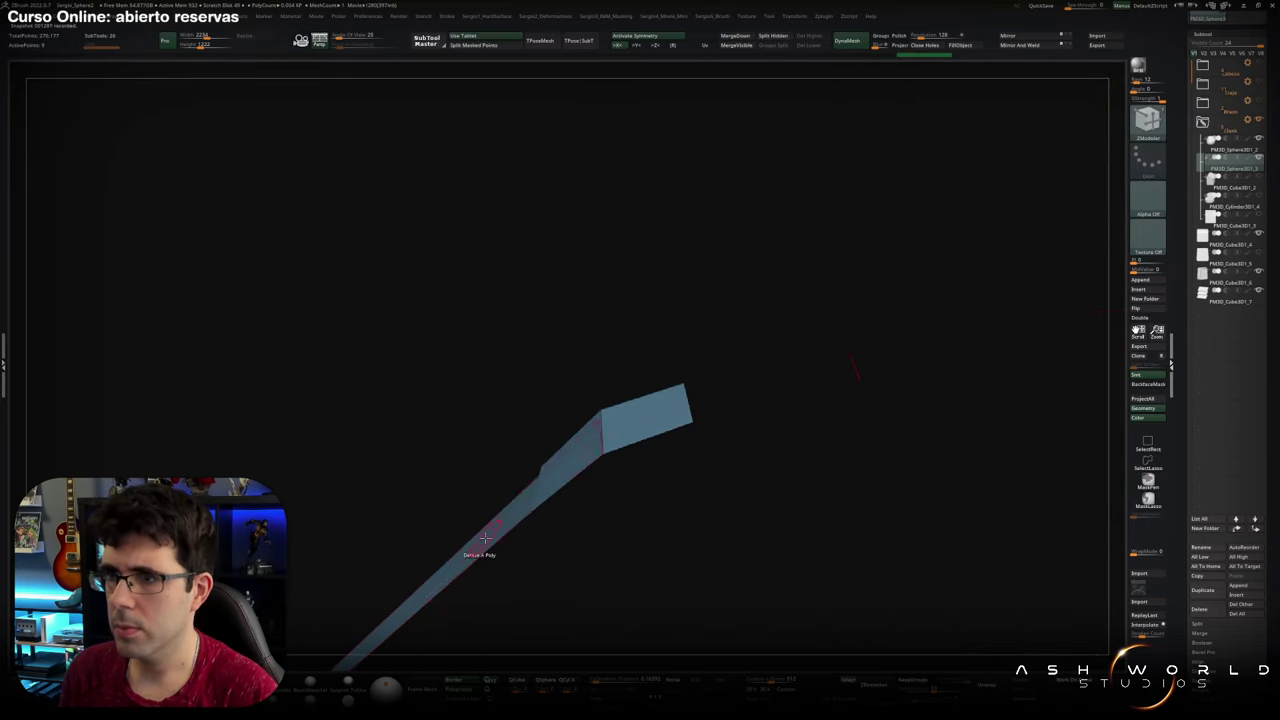
Inspect the visor strip on its own with polygroups, then unhide all parts
key("f")
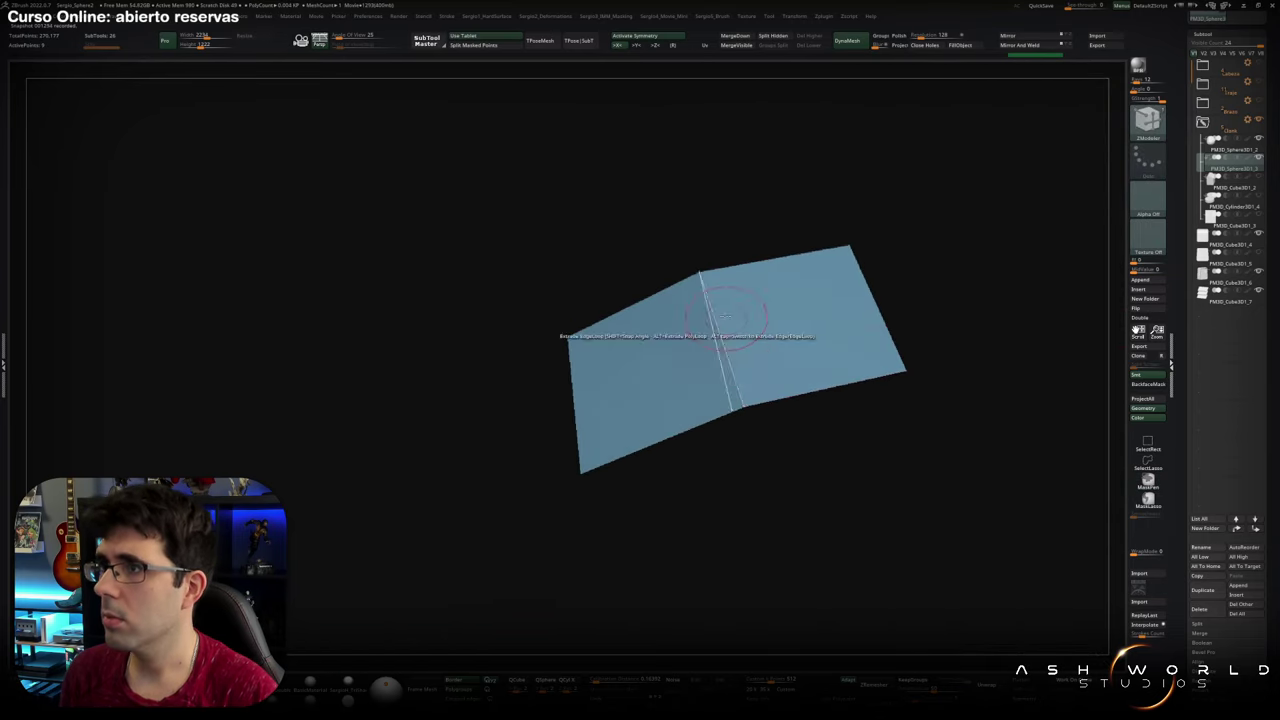
left_click_drag(723, 263, 669, 440)
left_click(603, 430, "ctrl+shift")
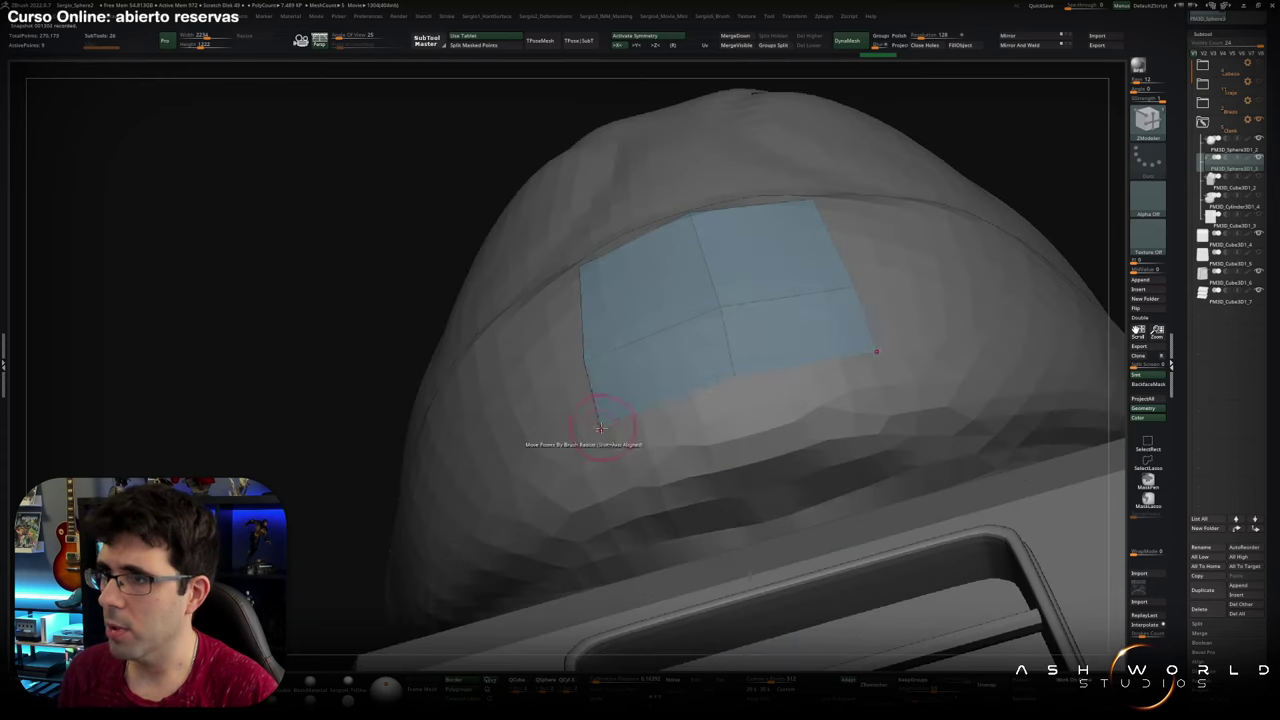
right_click_drag(603, 437, 586, 420)
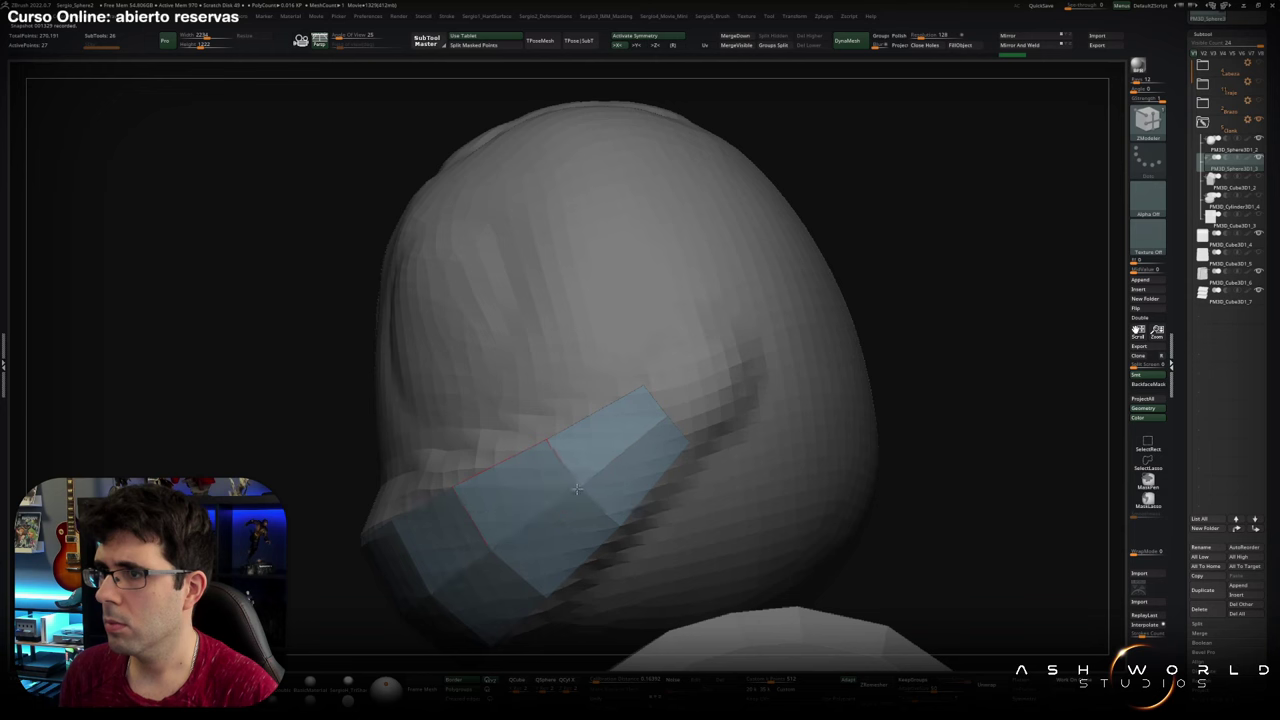
left_click(716, 375, "ctrl+shift")
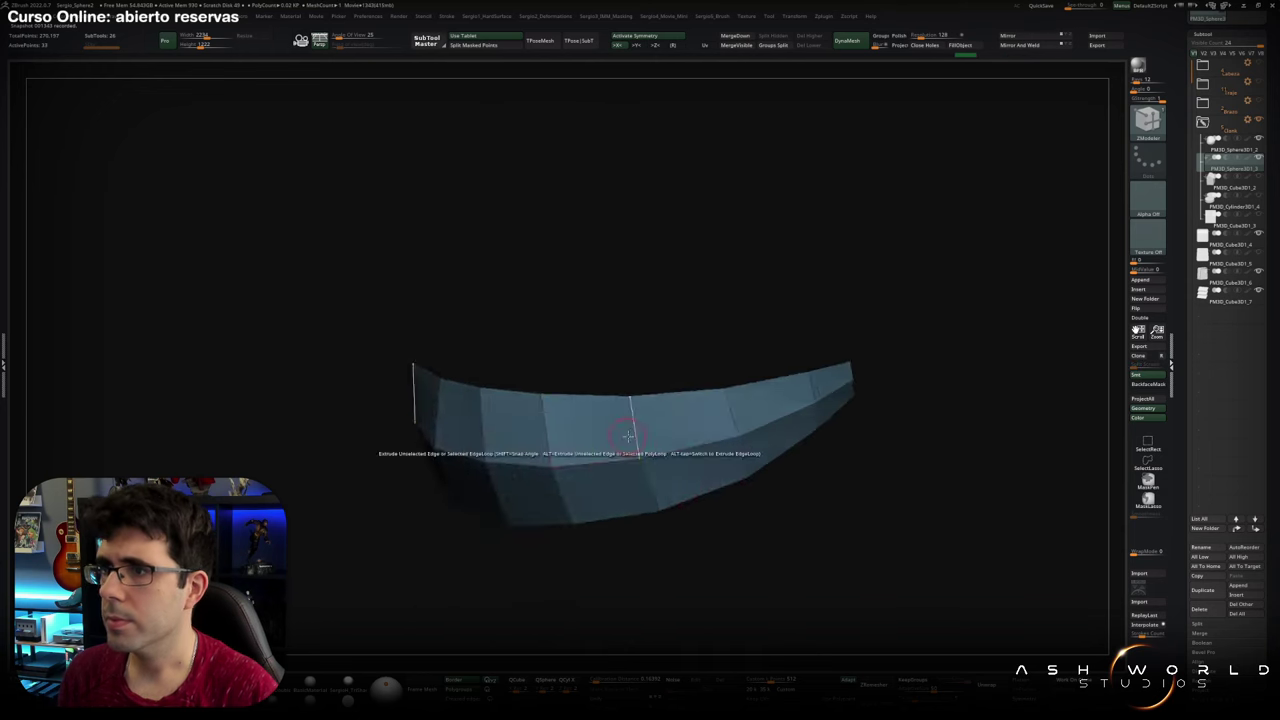
key("space")
left_click(655, 293)
left_click(595, 468, "ctrl+shift")
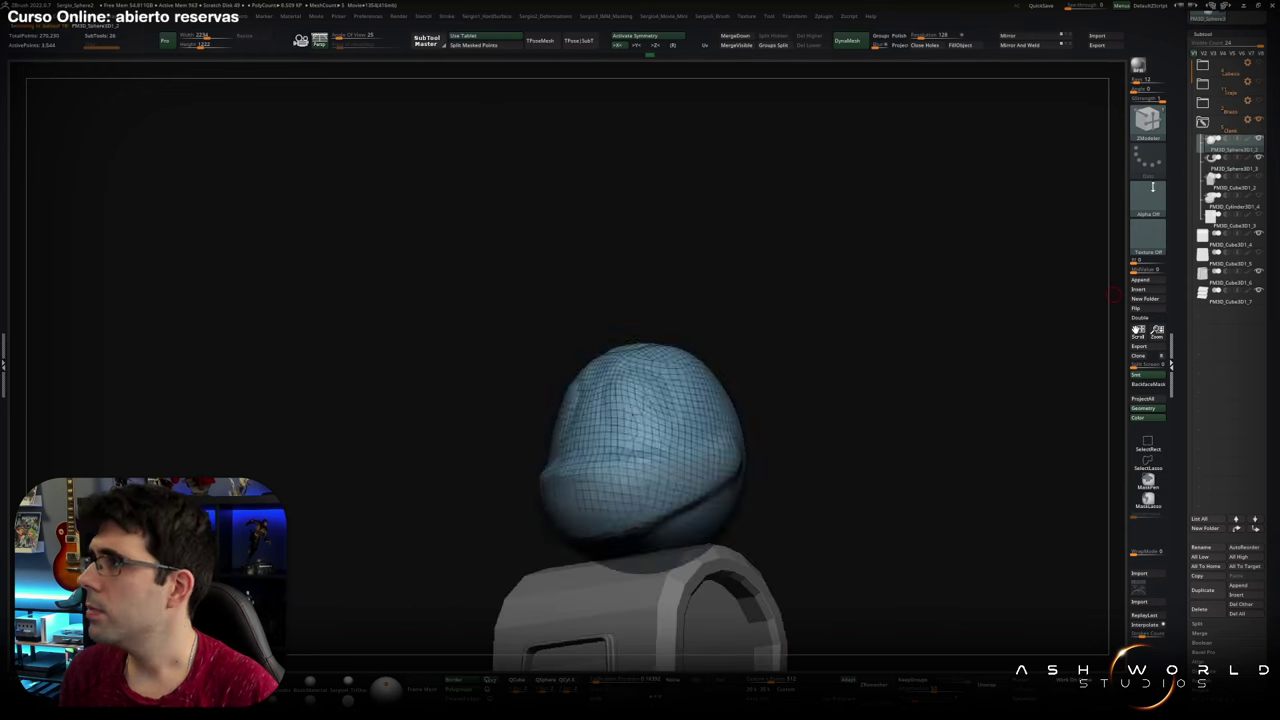
key("shift+f")
Insert a new Cylinder3D part and switch to the Move gizmo
right_click_drag(740, 448, 676, 400)
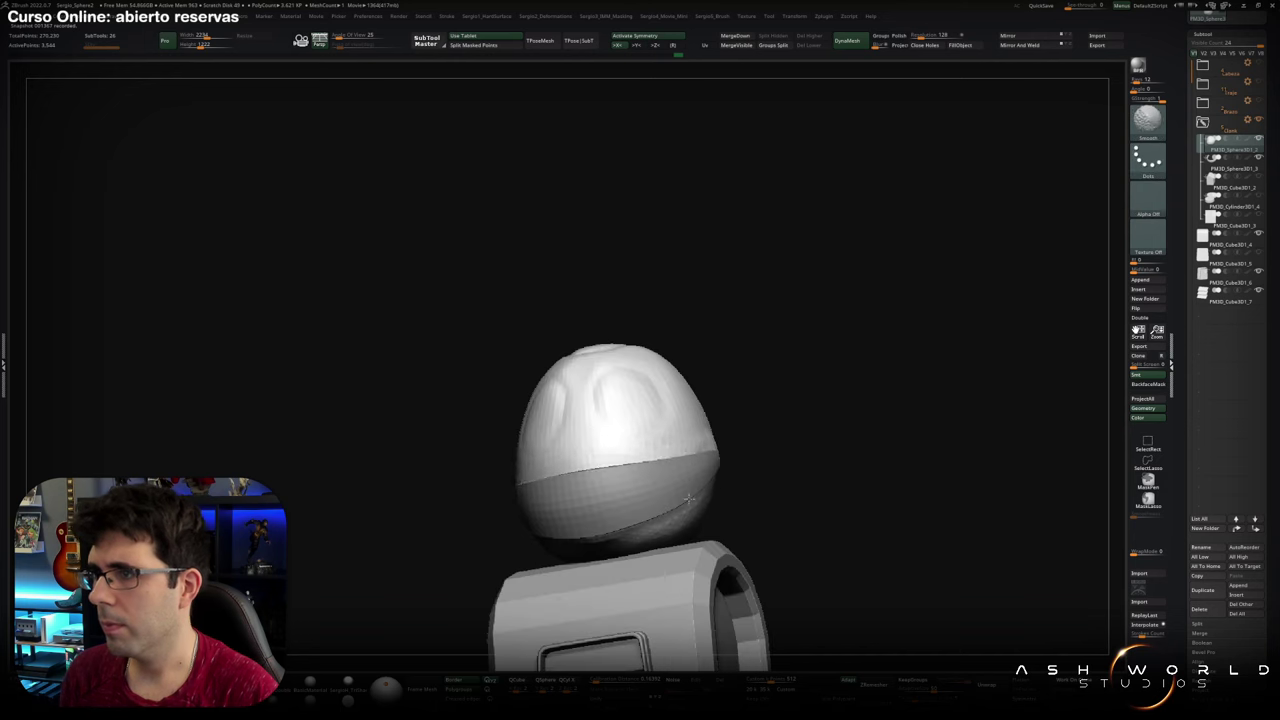
left_click(1149, 292)
left_click(900, 380)
key("w")
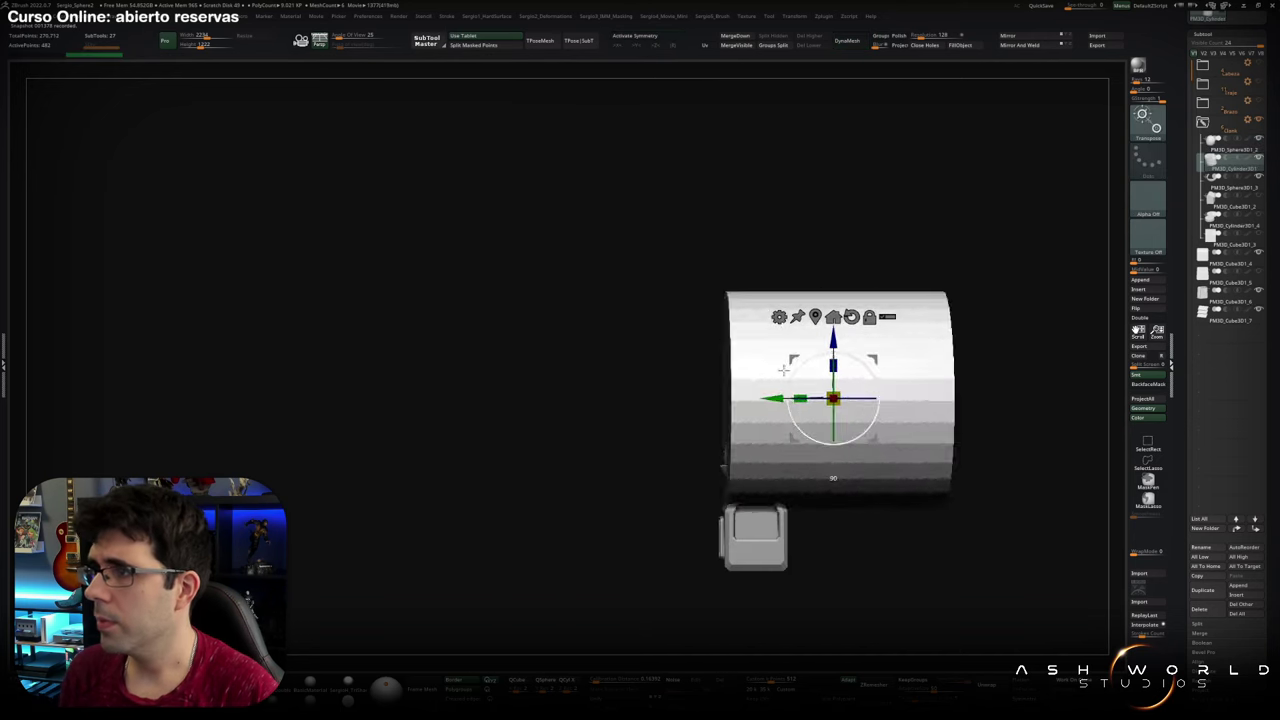
Solo the cylinder and inset a ring of polygons around its cap to form the ear disc
right_click_drag(700, 450, 707, 452, "alt")
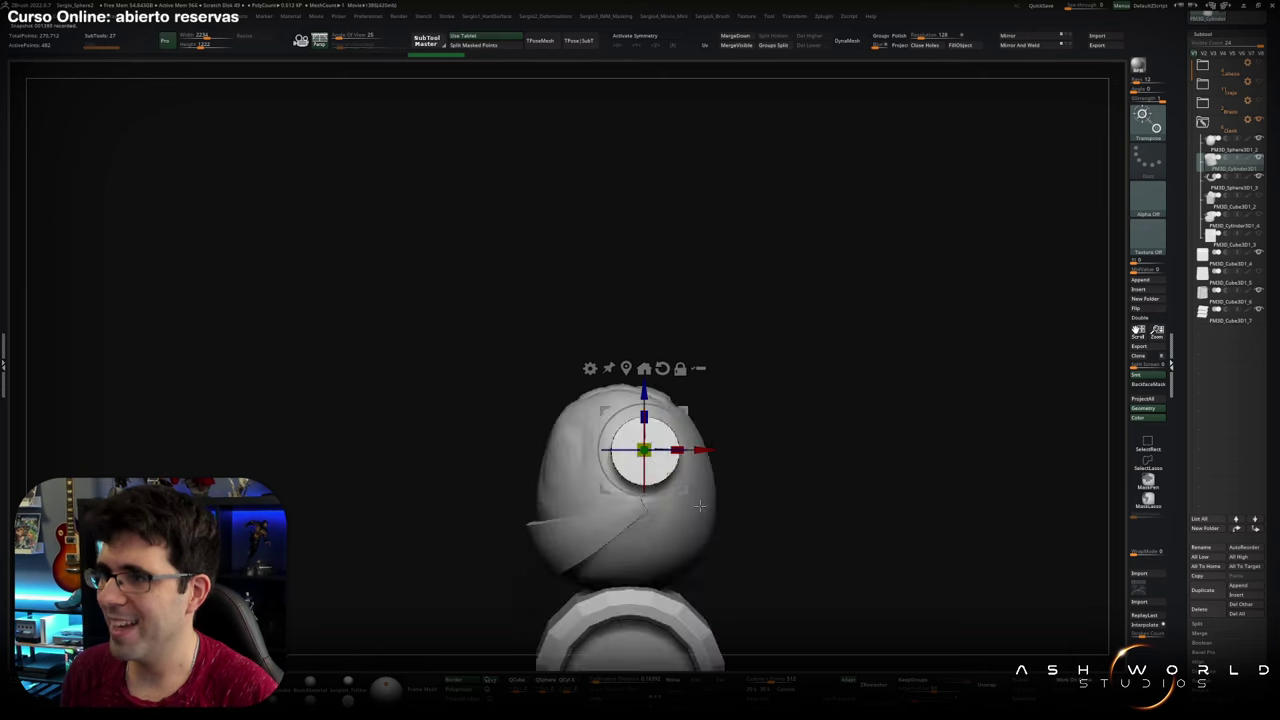
key("q")
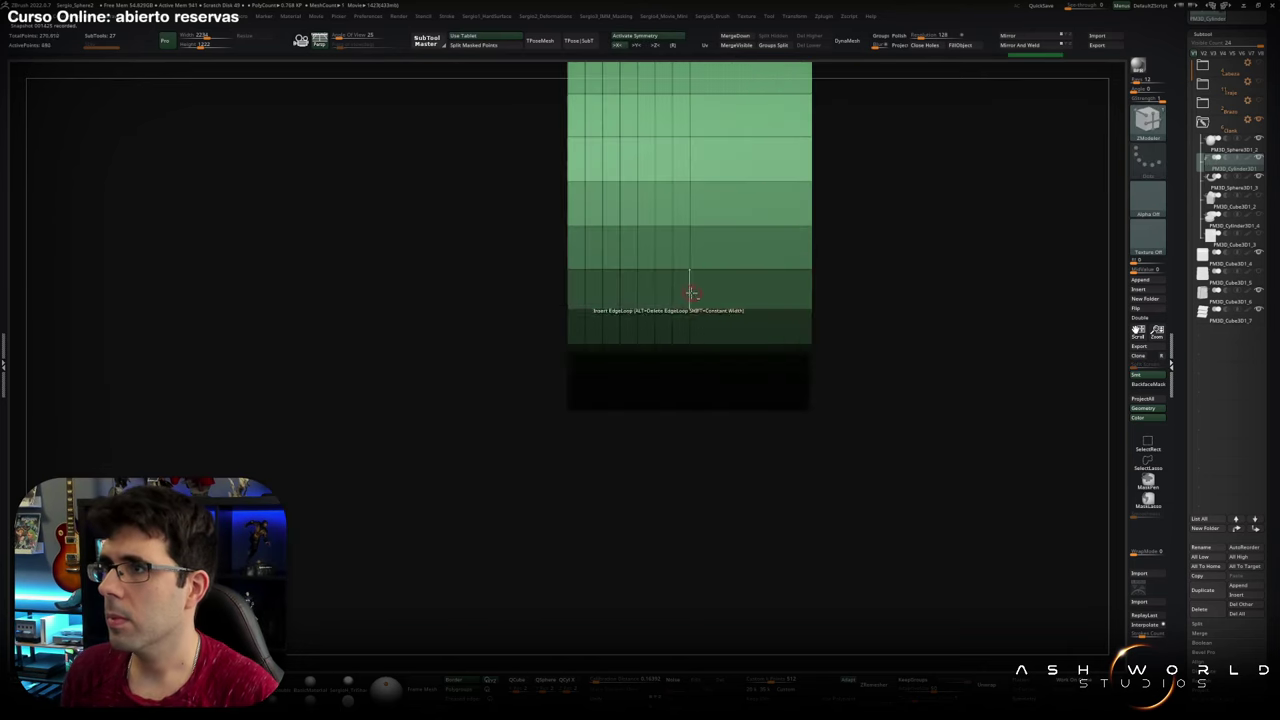
key("space")
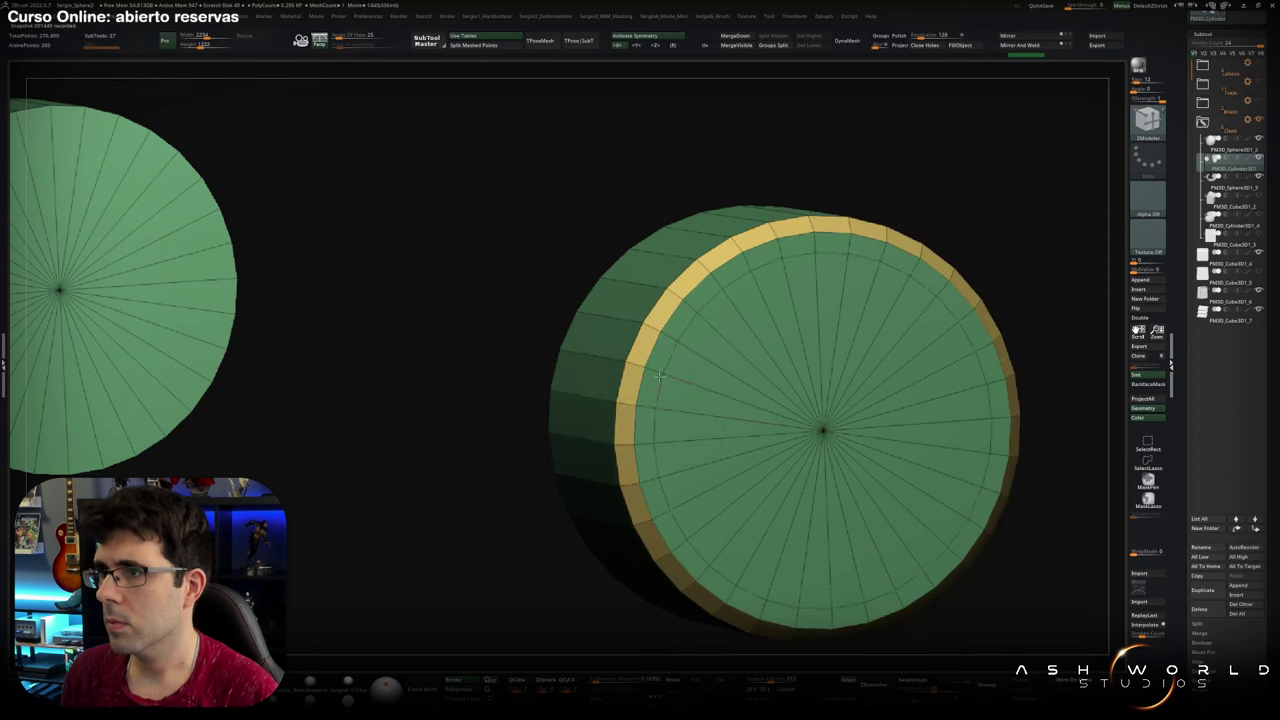
left_click_drag(800, 360, 843, 330)
key("space")
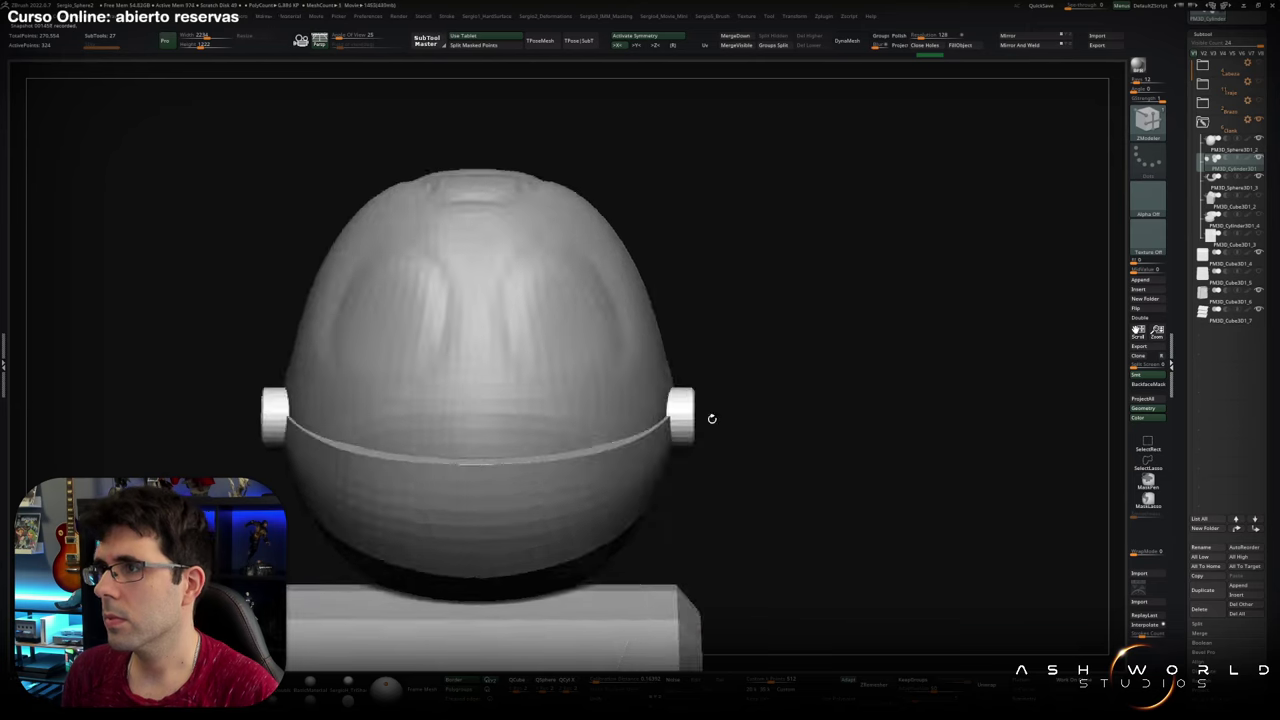
key("w")
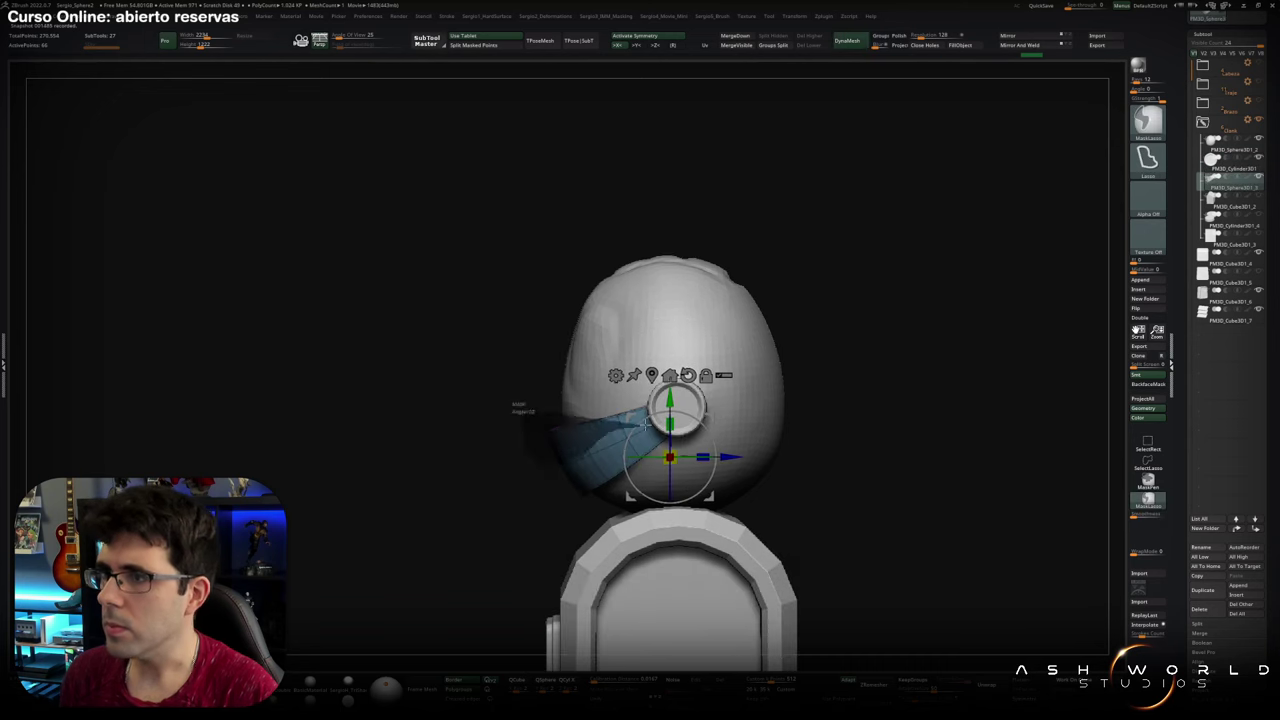
Check the visor strip solo, then unhide everything and view the robot's back
left_click_drag(553, 499, 543, 486)
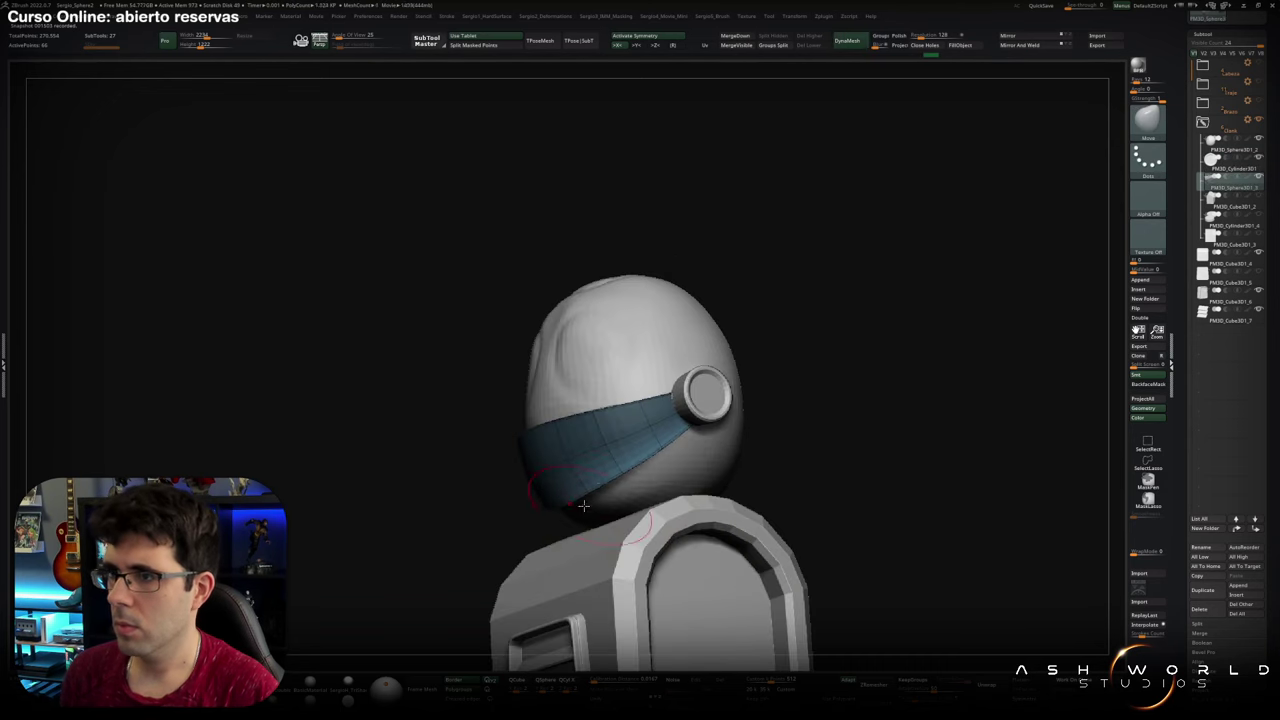
left_click(693, 405, "ctrl+shift")
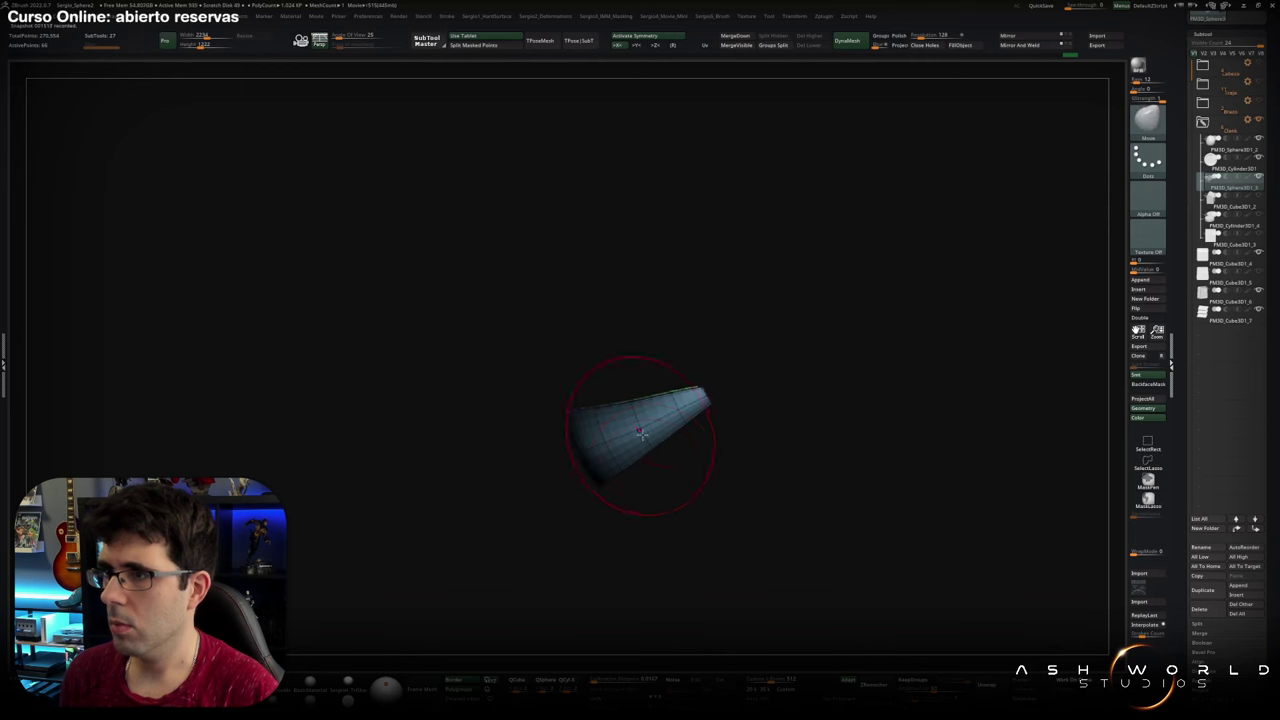
left_click(737, 384, "ctrl+shift")
left_click_drag(737, 384, 637, 456)
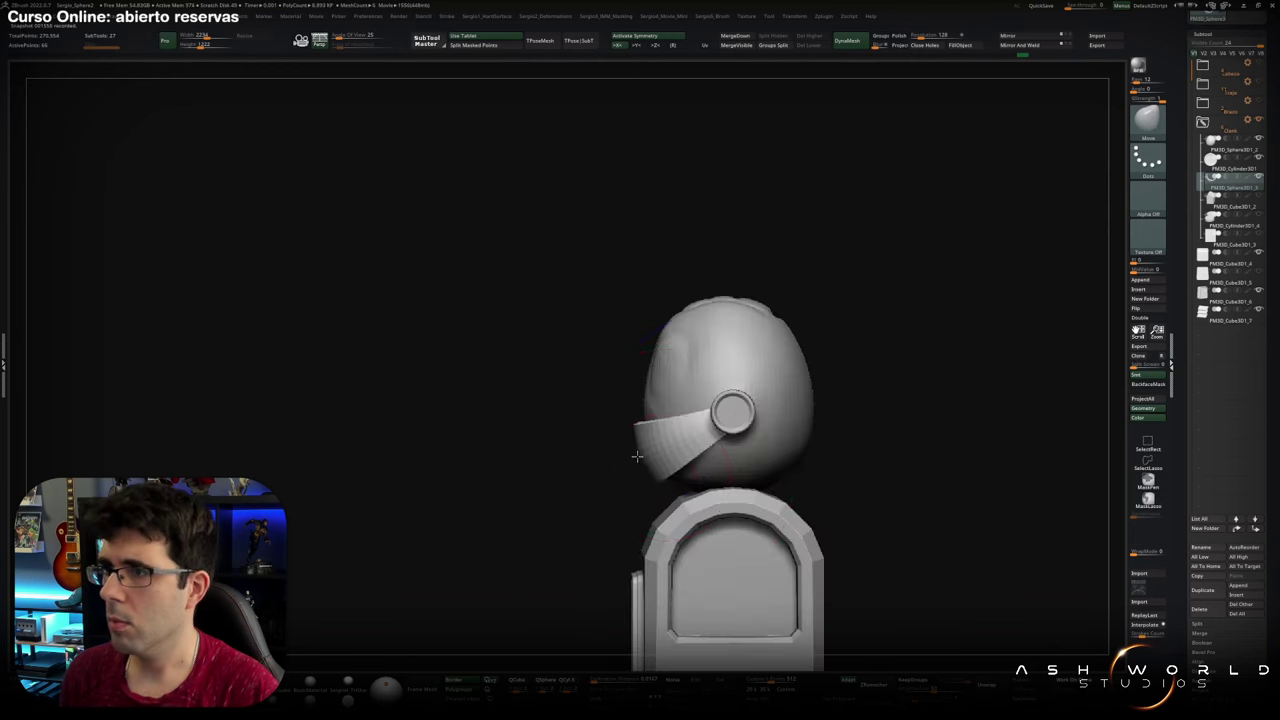
mouse_move(624, 326)
left_mouse_down()
mouse_move(697, 465)
mouse_move(720, 394)
mouse_move(586, 451)
mouse_move(666, 430)
mouse_move(11, 427)
mouse_move(523, 457)
mouse_move(571, 508)
mouse_move(606, 409)
mouse_move(600, 378)
mouse_move(650, 440)
left_mouse_up()
Show the body in polygroup colours and apply a ZModeler edge action to its top loop
key("shift+f")
key("b")
key("z")
key("m")
key("space")
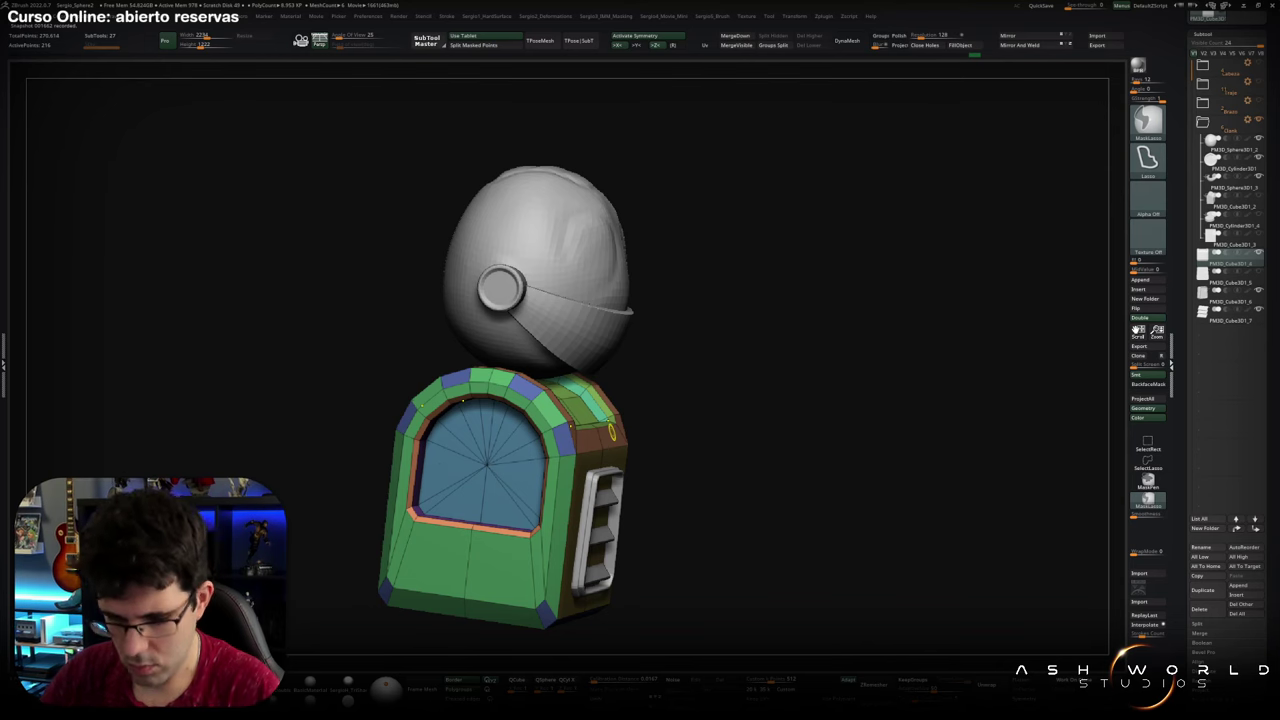
Append a Cylinder3D part and frame it with the Move gizmo near the head
left_click_drag(851, 349, 620, 403, "shift")
left_click(1140, 279)
left_click(843, 354)
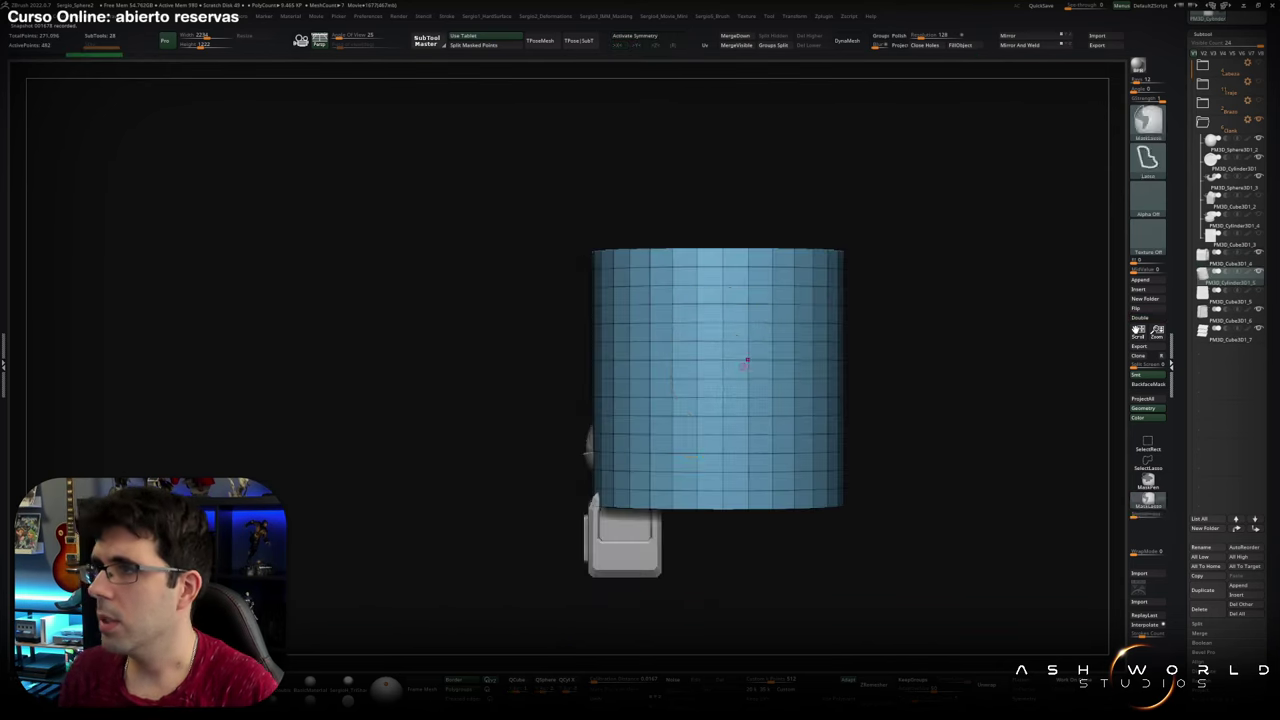
key("w")
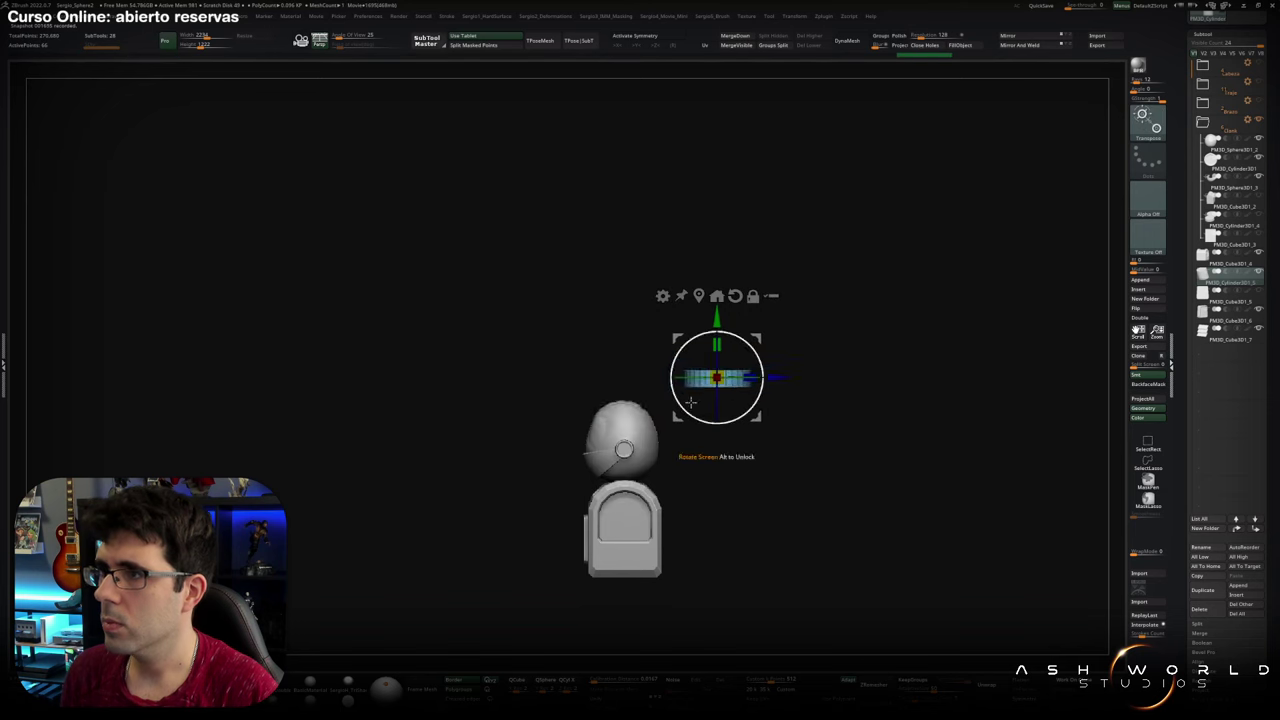
scroll(641, 405, "up", 3)
key("f")
left_click_drag(654, 437, 672, 411)
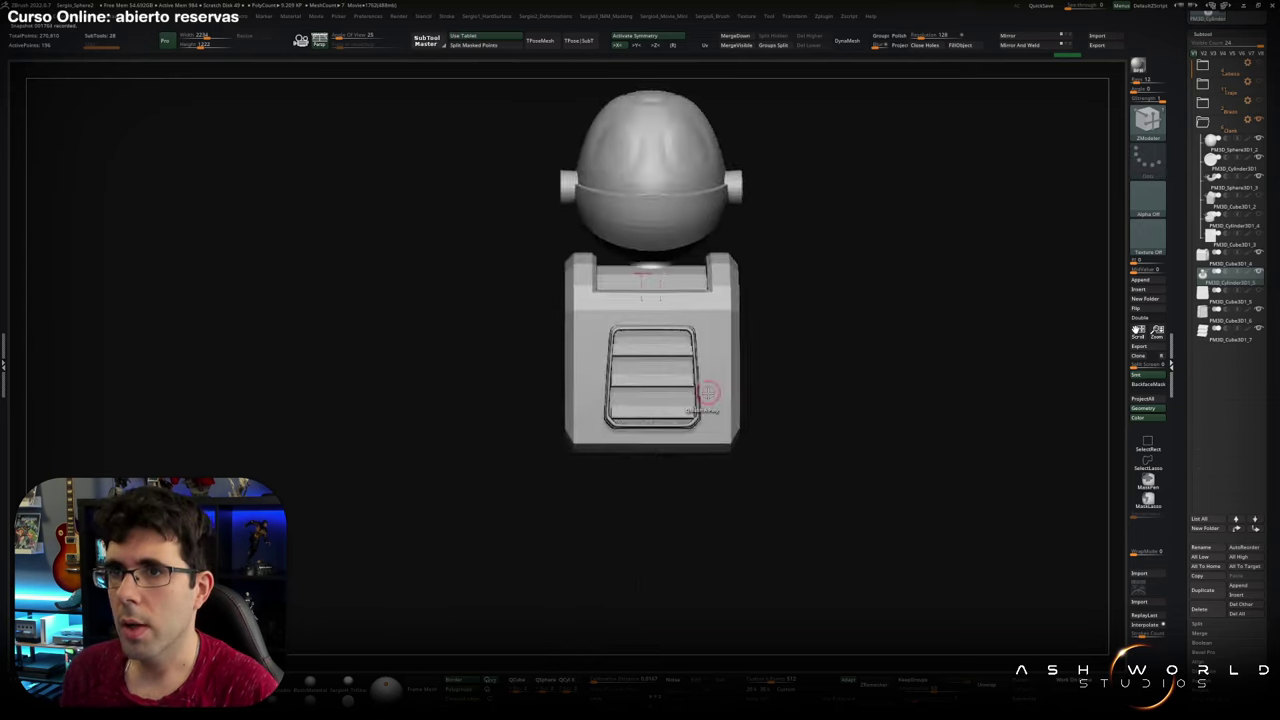
Align the body block under the helmet, checking it from a straight front view and from above
left_click_drag(695, 352, 707, 349)
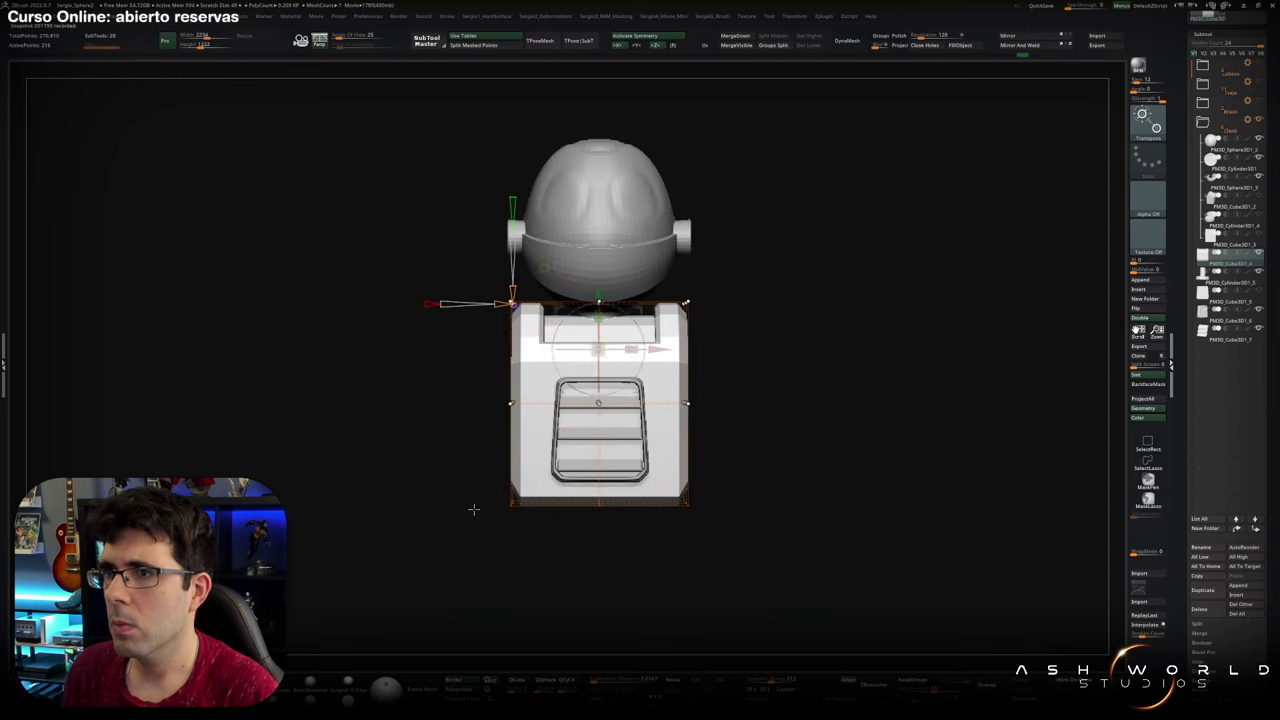
left_click_drag(492, 213, 495, 262)
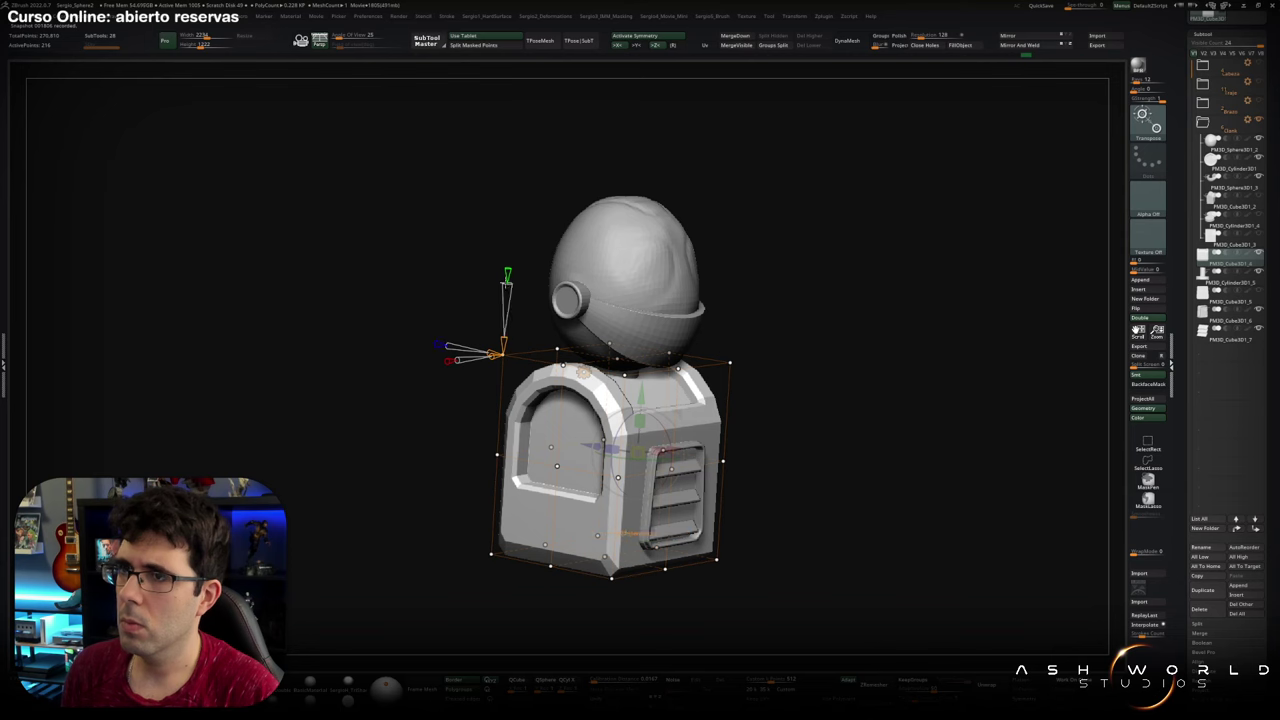
left_click_drag(507, 275, 507, 553, "shift")
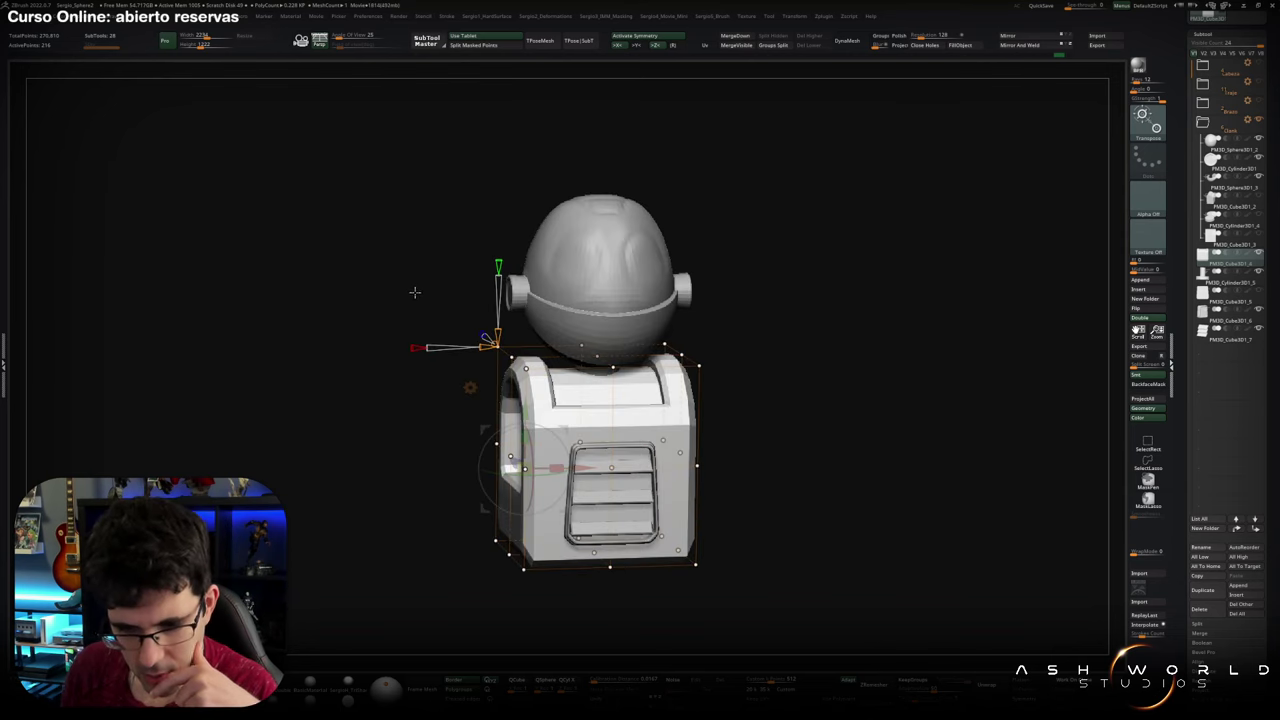
left_click_drag(760, 440, 777, 449, "shift")
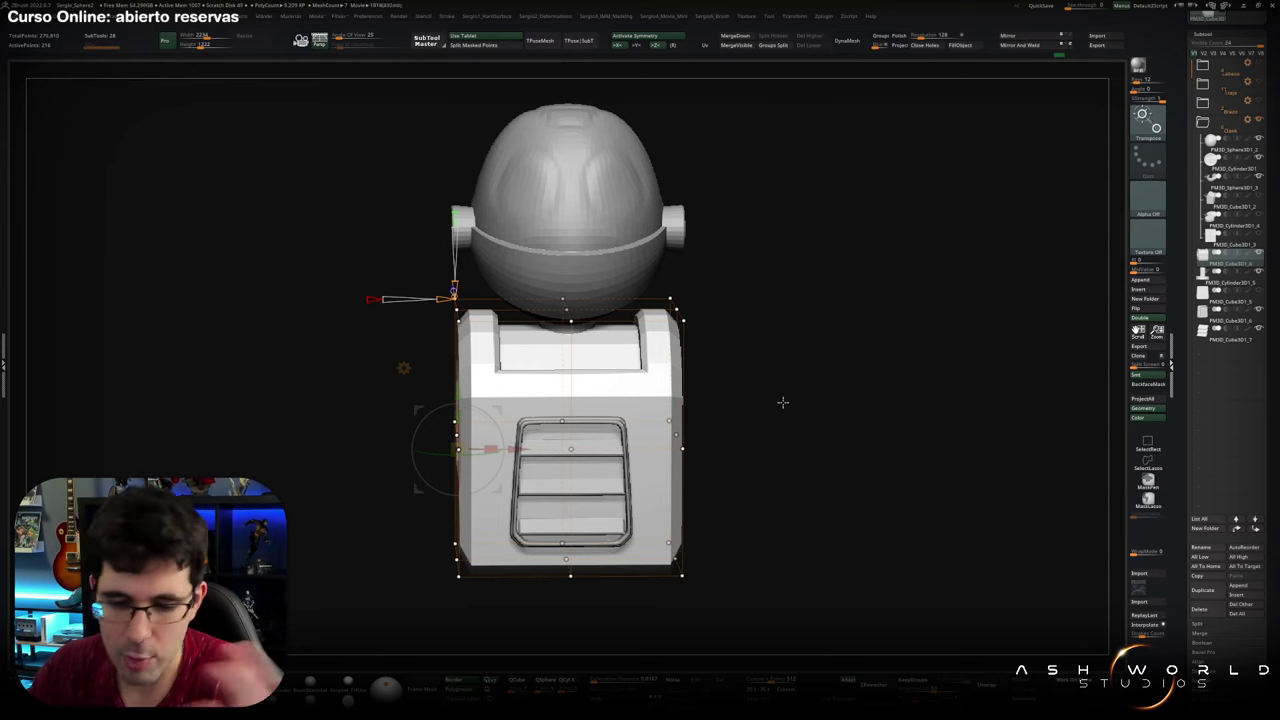
left_click_drag(780, 400, 700, 400, "shift")
key("w")
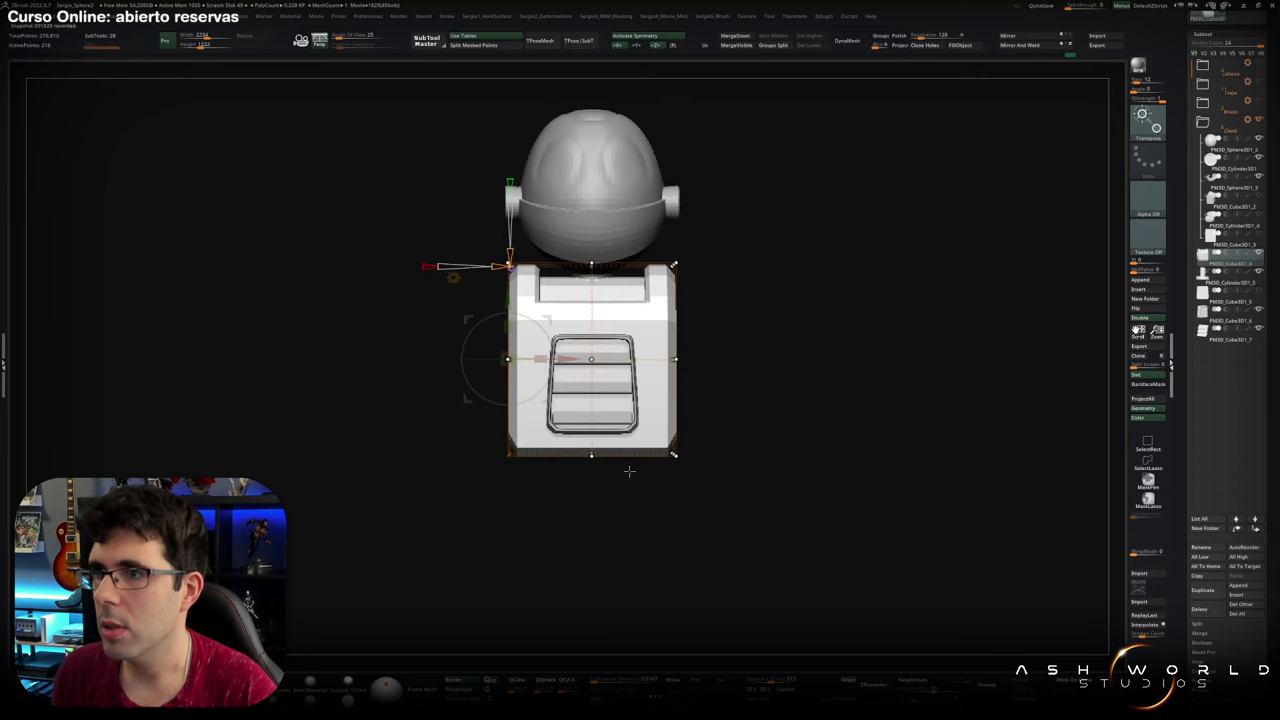
mouse_move(591, 529)
left_mouse_down()
mouse_move(731, 403)
mouse_move(640, 380)
left_mouse_up()
mouse_move(598, 448)
left_mouse_down()
mouse_move(677, 306)
mouse_move(748, 364)
mouse_move(700, 340)
mouse_move(700, 400)
mouse_move(696, 337)
left_mouse_up()
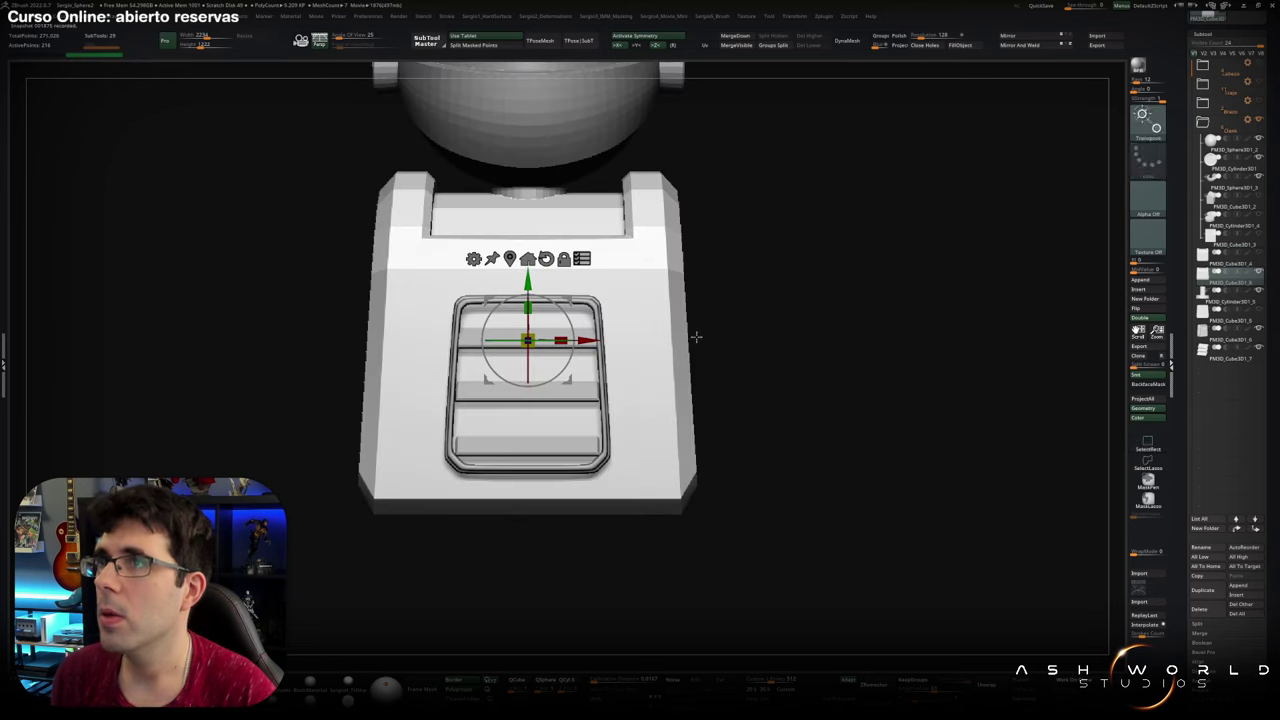
Scale up the framed vent panel and inspect the soloed frame's polygroups
left_click_drag(527, 340, 560, 340)
key("b")
key("z")
key("m")
left_click_drag(528, 286, 543, 354)
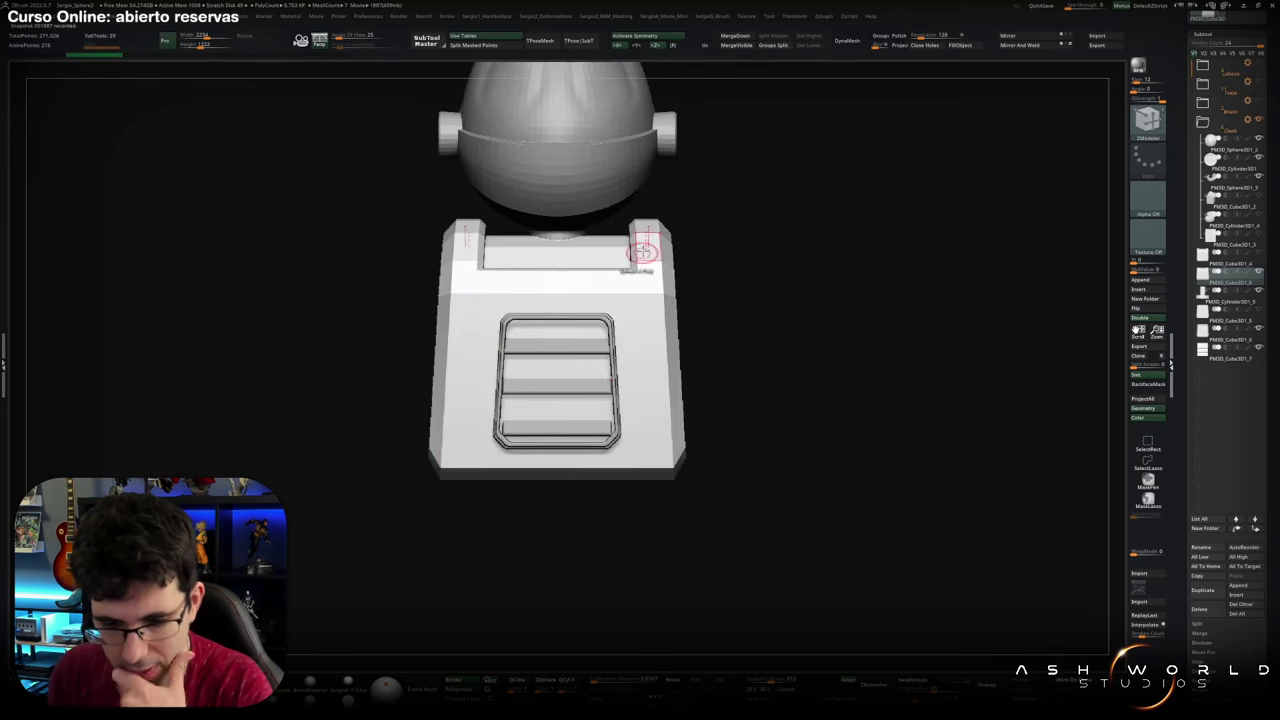
left_click(557, 383, "ctrl+shift")
key("shift+f")
mouse_move(557, 383)
left_mouse_down()
mouse_move(631, 317)
mouse_move(530, 260)
mouse_move(538, 381)
mouse_move(449, 371)
mouse_move(485, 447)
left_mouse_up()
key("shift+f")
left_click(485, 447, "ctrl+shift")
Isolate the vent frame again and bring up ZModeler actions to rework its frame and slats
key("w")
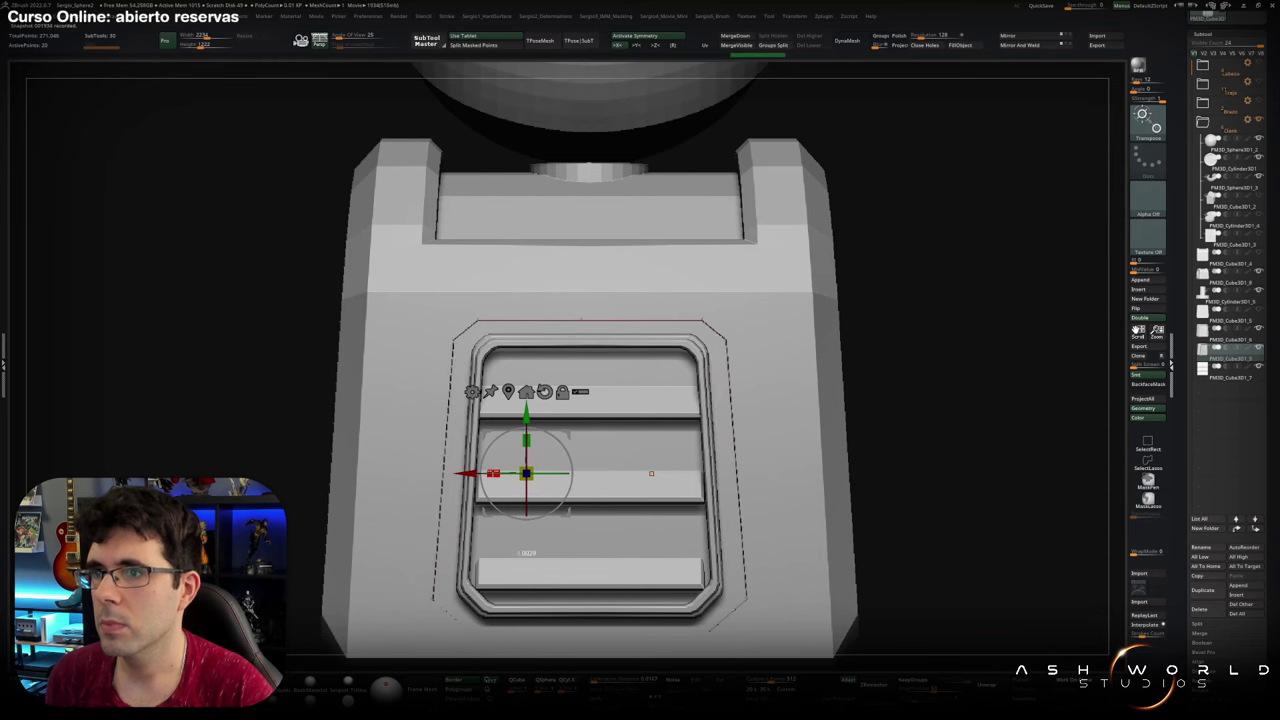
left_click(446, 437, "ctrl+shift")
key("b")
key("z")
key("m")
key("space")
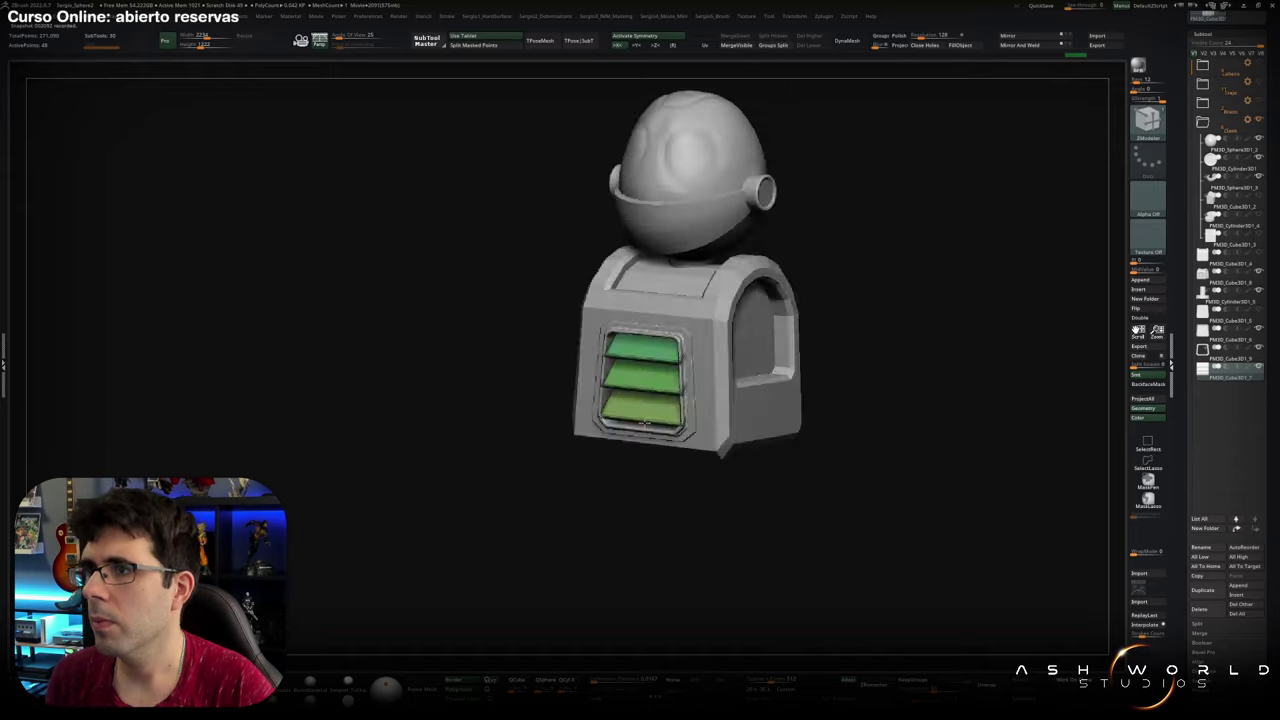
left_click_drag(631, 348, 689, 352)
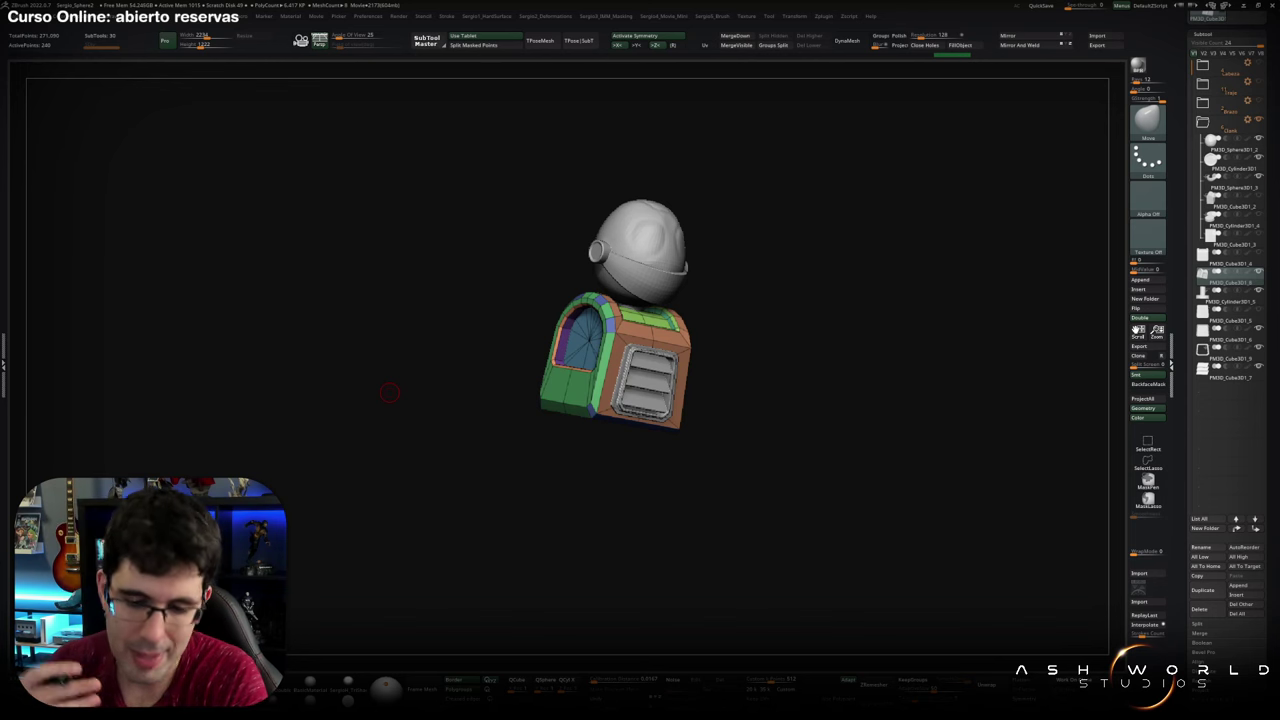
mouse_move(390, 392)
left_mouse_down()
mouse_move(730, 308)
mouse_move(367, 352)
left_mouse_up()
key("shift+f")
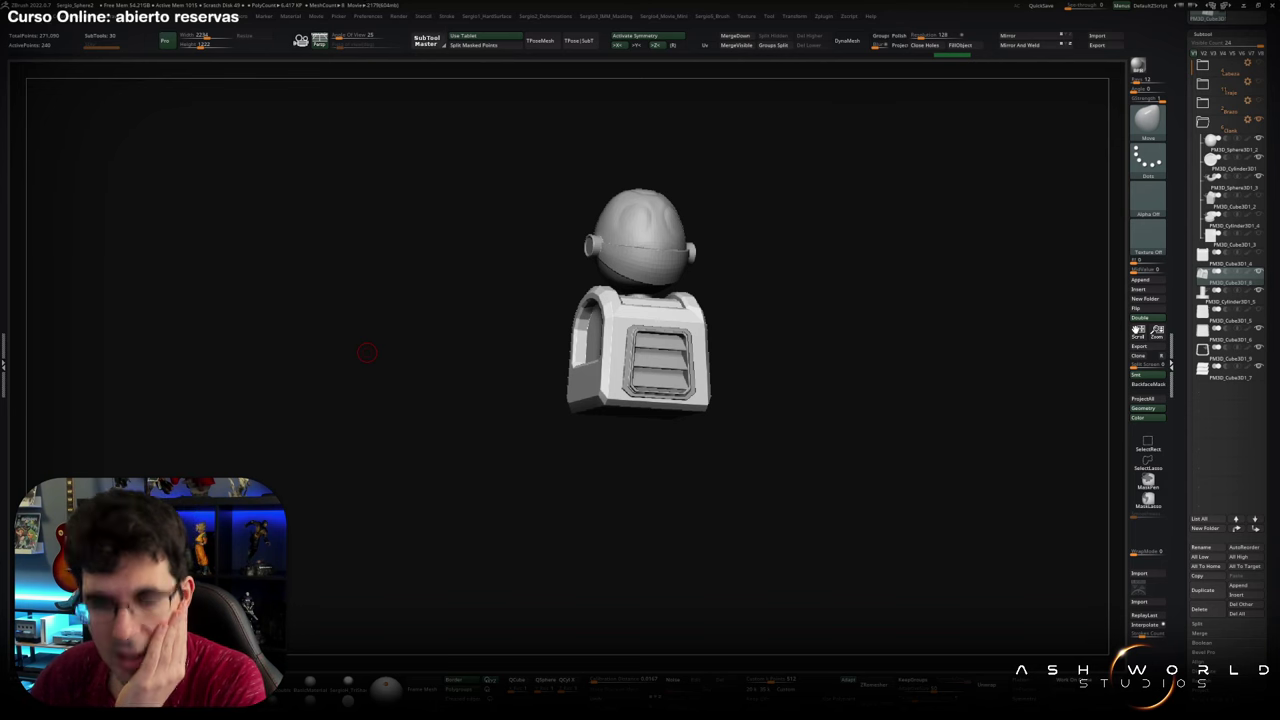
left_click_drag(367, 352, 742, 254)
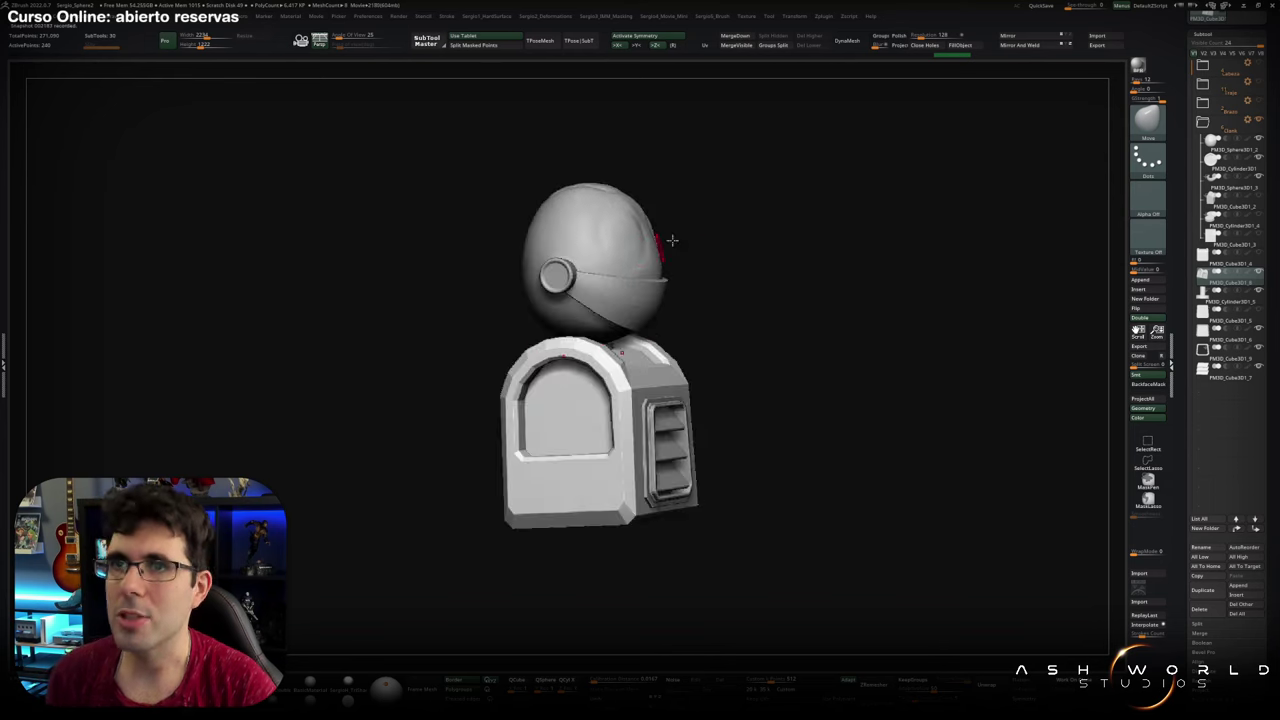
Draw Topology brush curves across the helmet and generate them into a strap-shaped panel mesh
left_click_drag(568, 270, 593, 302)
key("b")
left_click(593, 302)
right_click_drag(621, 328, 619, 313)
mouse_move(526, 408)
right_mouse_down()
mouse_move(571, 357)
mouse_move(585, 421)
mouse_move(560, 440)
mouse_move(460, 440)
mouse_move(500, 445)
mouse_move(540, 415)
right_mouse_up()
left_click(560, 440)
key("b")
key("z")
key("m")
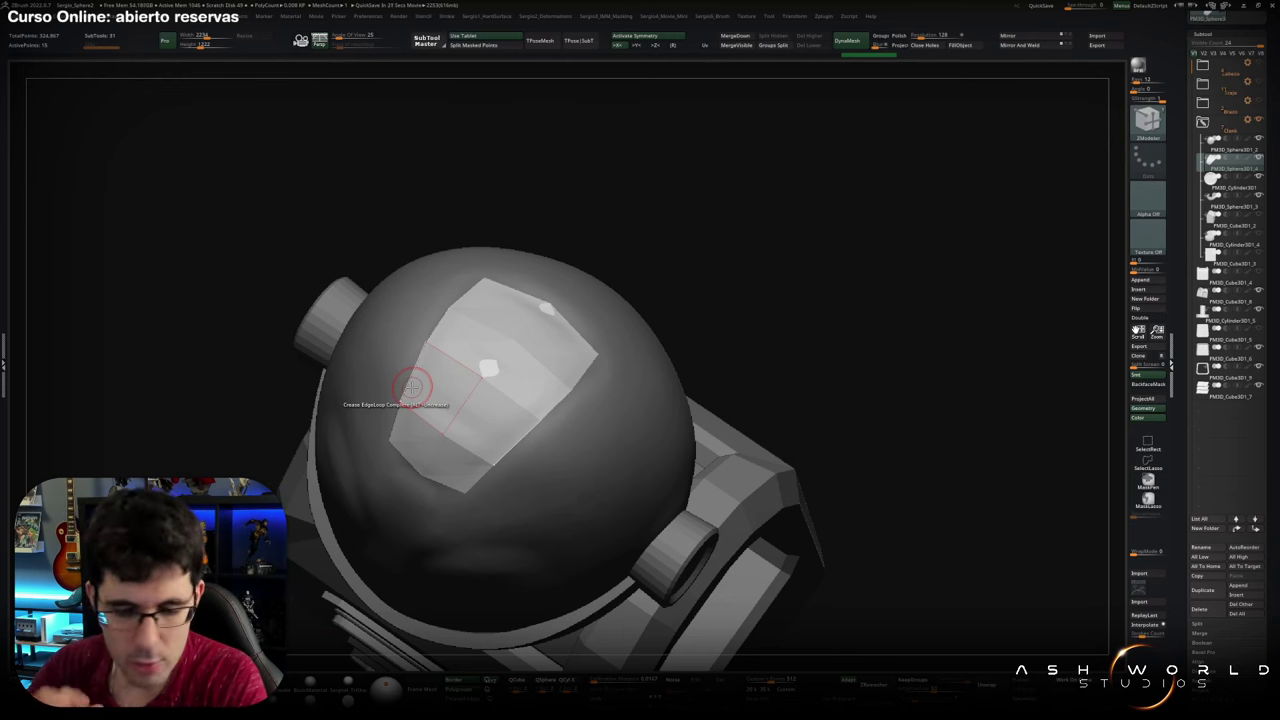
mouse_move(385, 688)
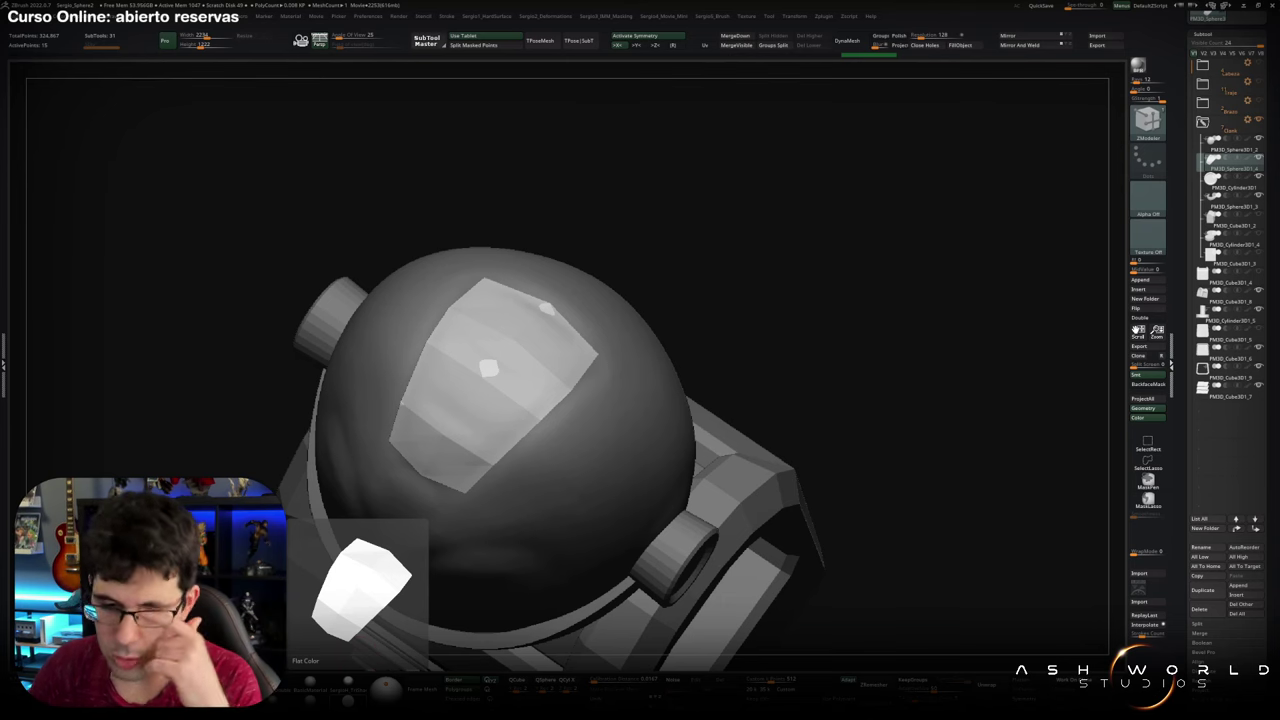
Select the head patch and check the thin cylinder stick placed above the helmet as the antenna base
left_click_drag(610, 420, 618, 440)
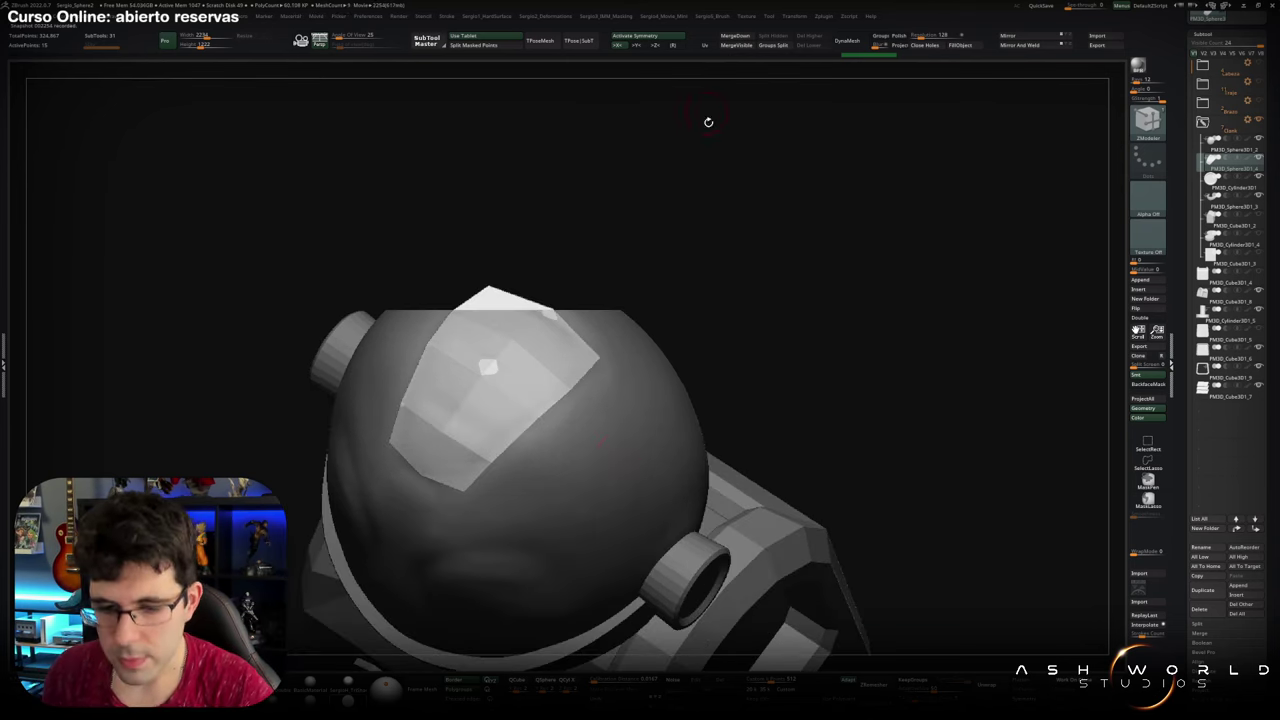
key("f")
mouse_move(734, 130)
left_mouse_down()
mouse_move(349, 349)
mouse_move(792, 199)
left_mouse_up()
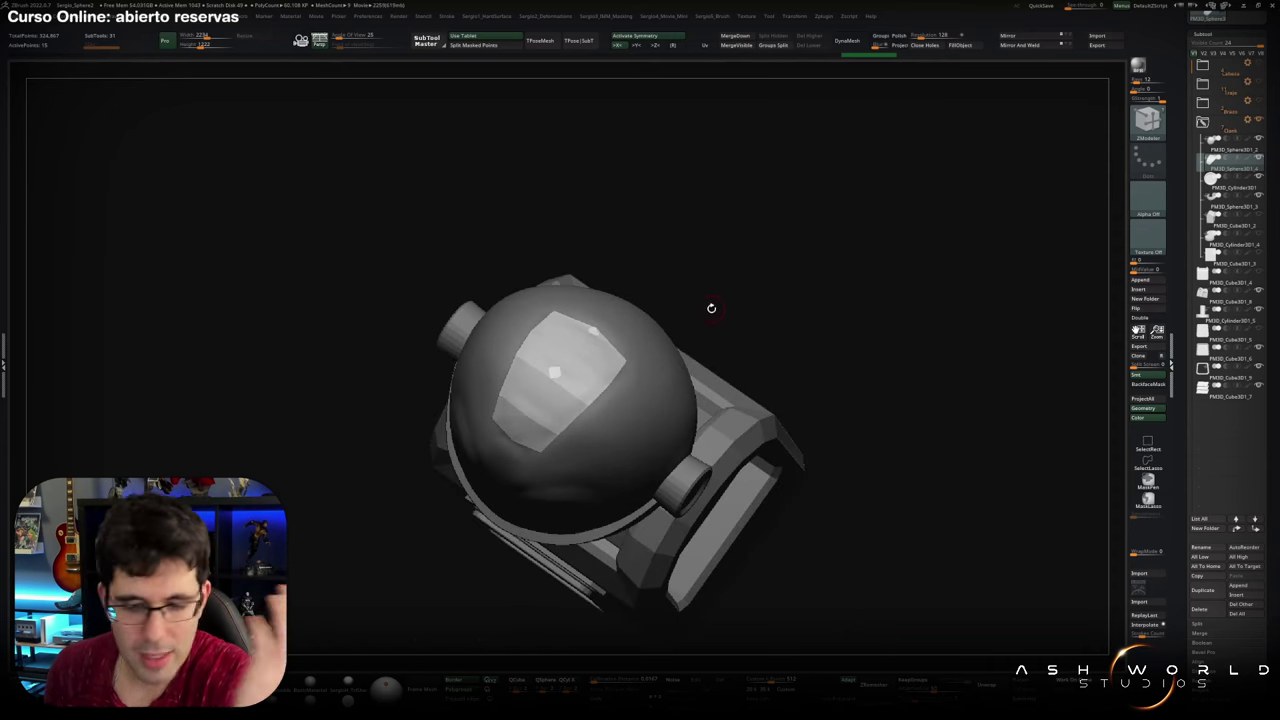
left_click_drag(711, 308, 600, 423)
left_click(600, 423, "alt")
mouse_move(594, 263)
left_mouse_down()
mouse_move(493, 459)
mouse_move(543, 286)
mouse_move(523, 491)
mouse_move(560, 385)
mouse_move(586, 391)
mouse_move(600, 480)
mouse_move(617, 400)
mouse_move(578, 290)
left_mouse_up()
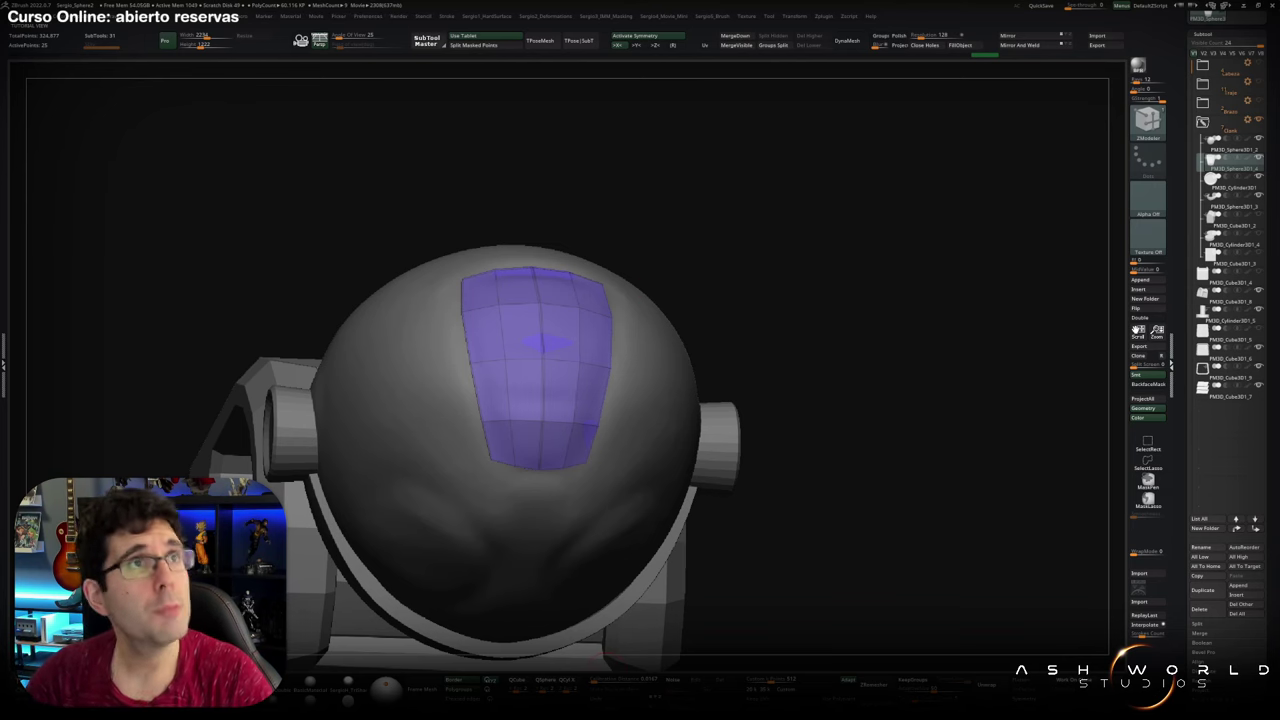
left_click_drag(850, 300, 512, 262)
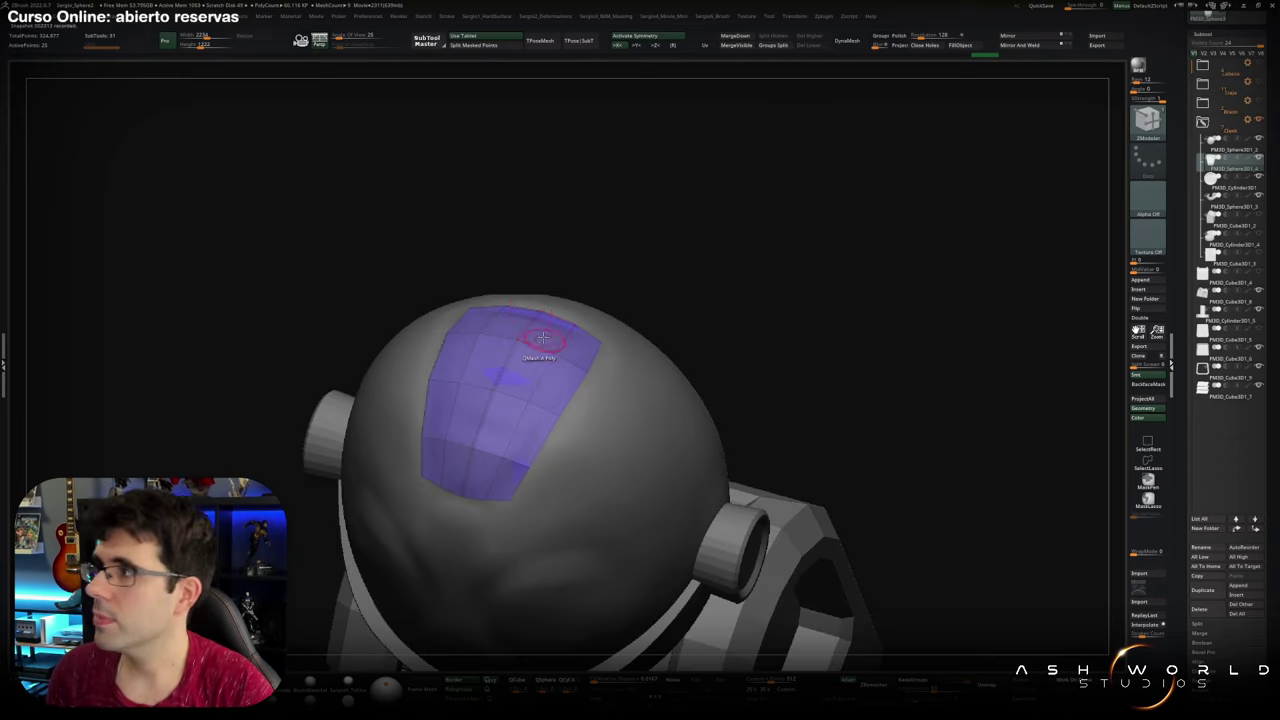
left_click_drag(512, 262, 560, 218)
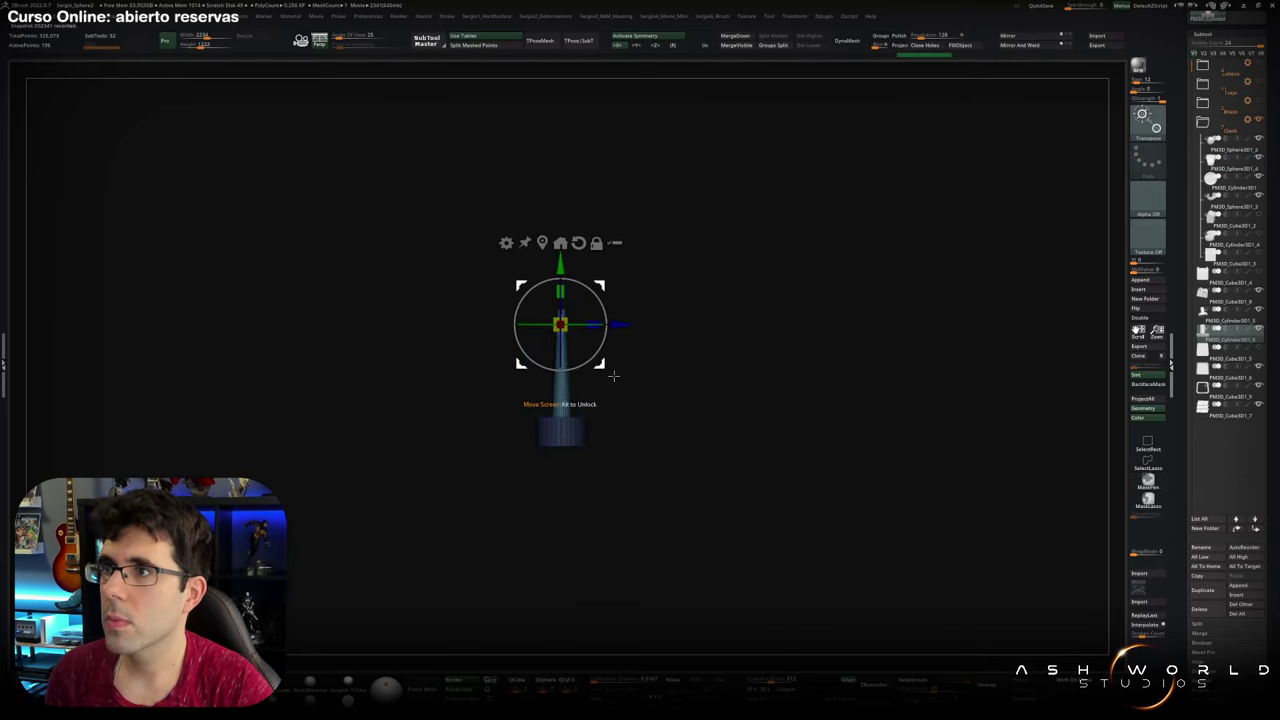
Move and resize the new ball so it sits on top of the antenna stick
mouse_move(560, 218)
left_mouse_down()
mouse_move(750, 330)
mouse_move(729, 355)
left_mouse_up()
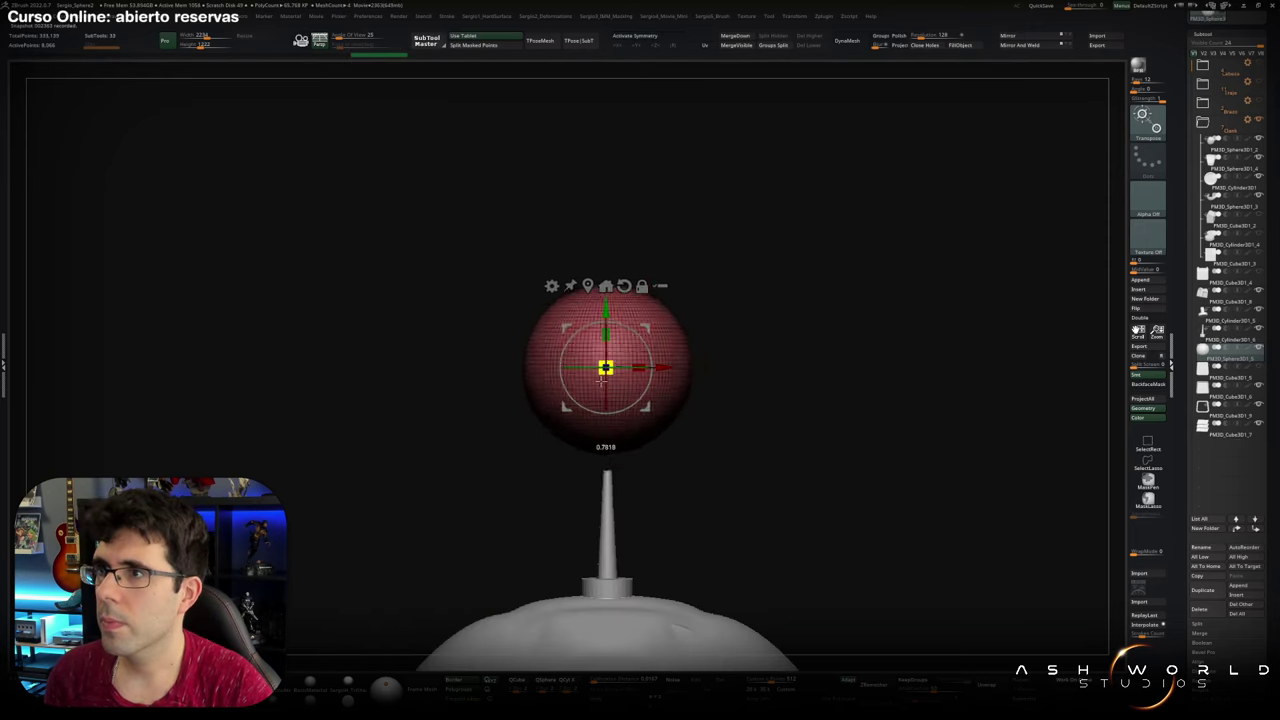
key("q")
left_click_drag(729, 355, 645, 352)
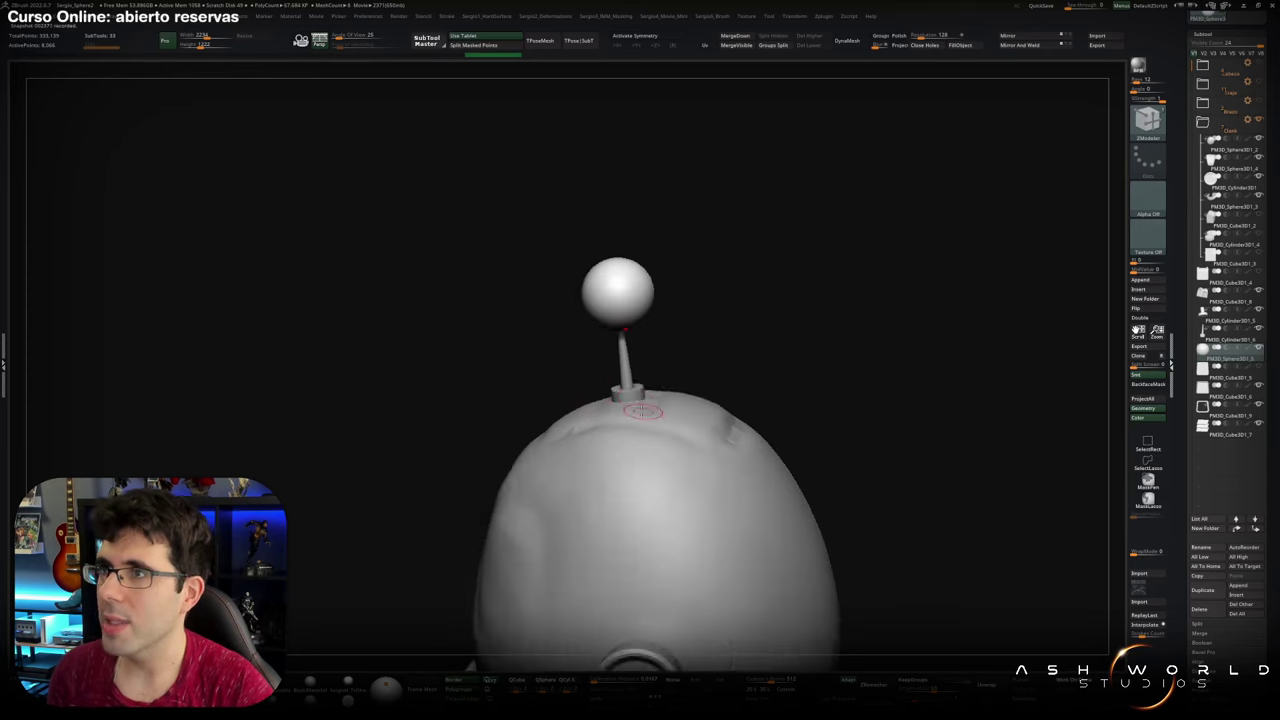
Select the curved head panel piece and bring up its Hard Surface options
left_click(606, 434, "alt")
left_click_drag(606, 434, 720, 420)
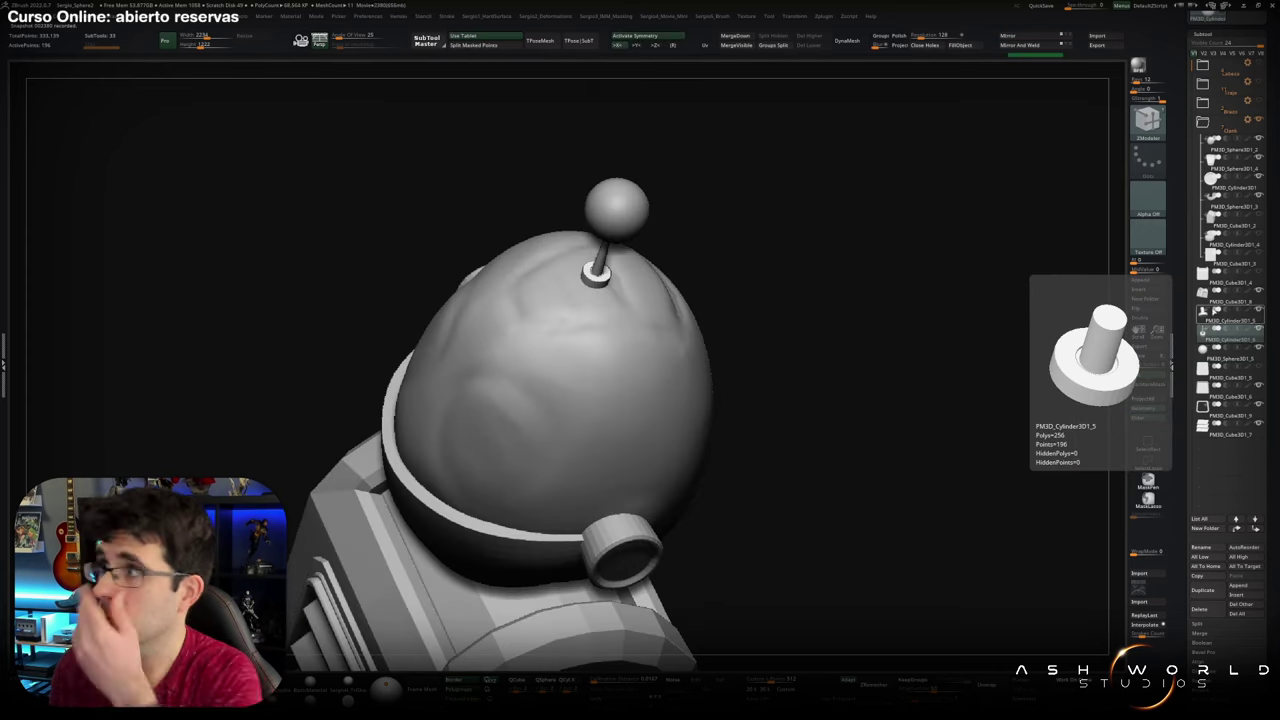
left_click(1230, 168)
key("space")
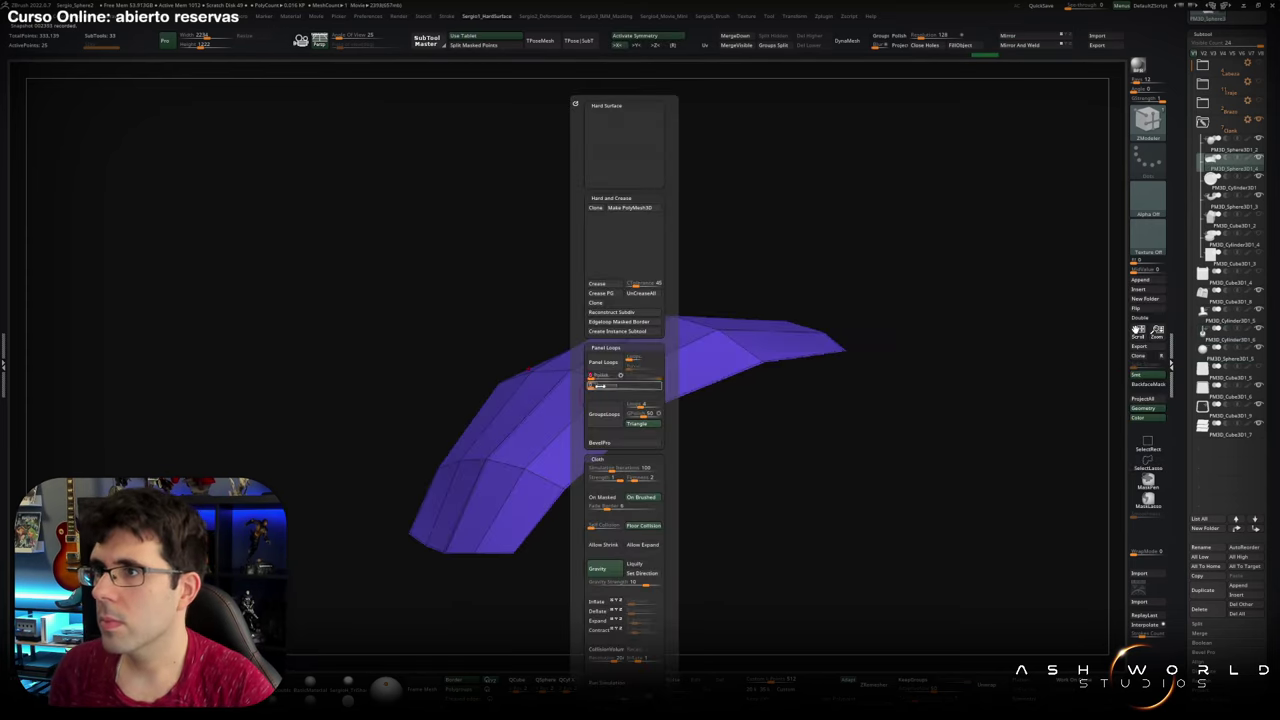
Thicken the curved patch with Panel Loops, regroup its middle row, and split it into gapped bevelled pieces
left_click(606, 368)
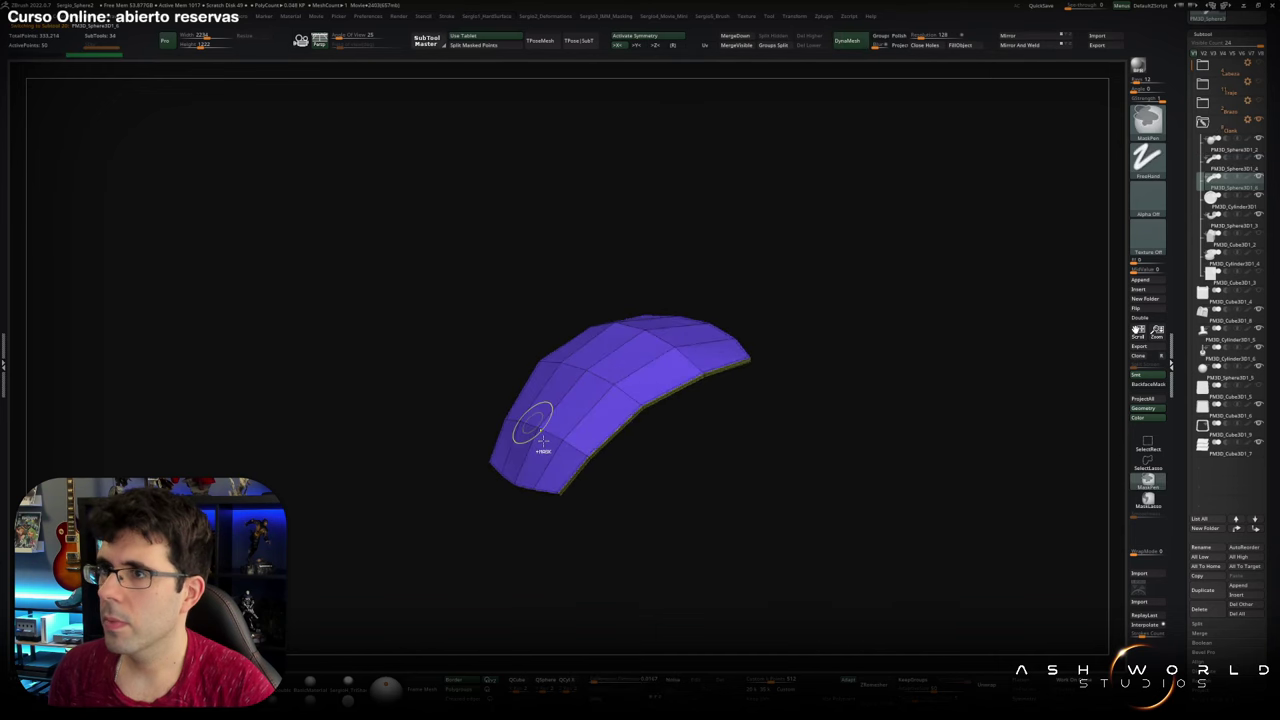
key("f")
left_click(653, 395)
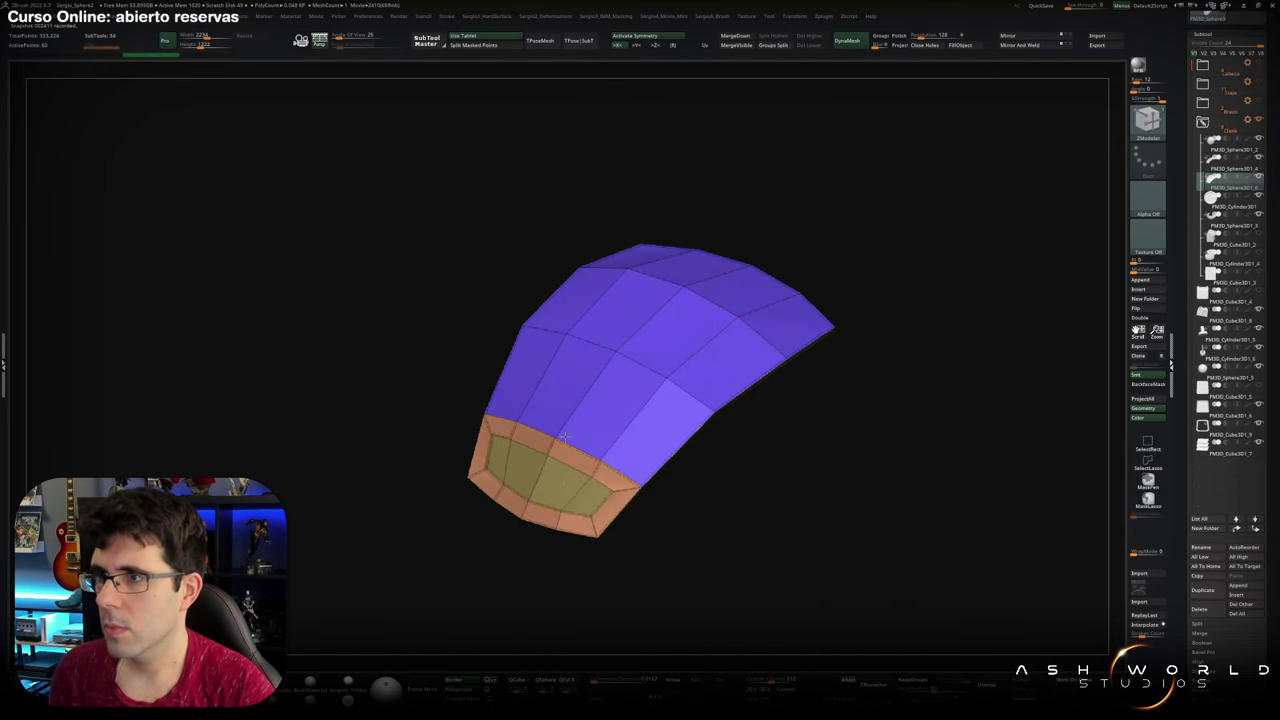
left_click(575, 440)
key("space")
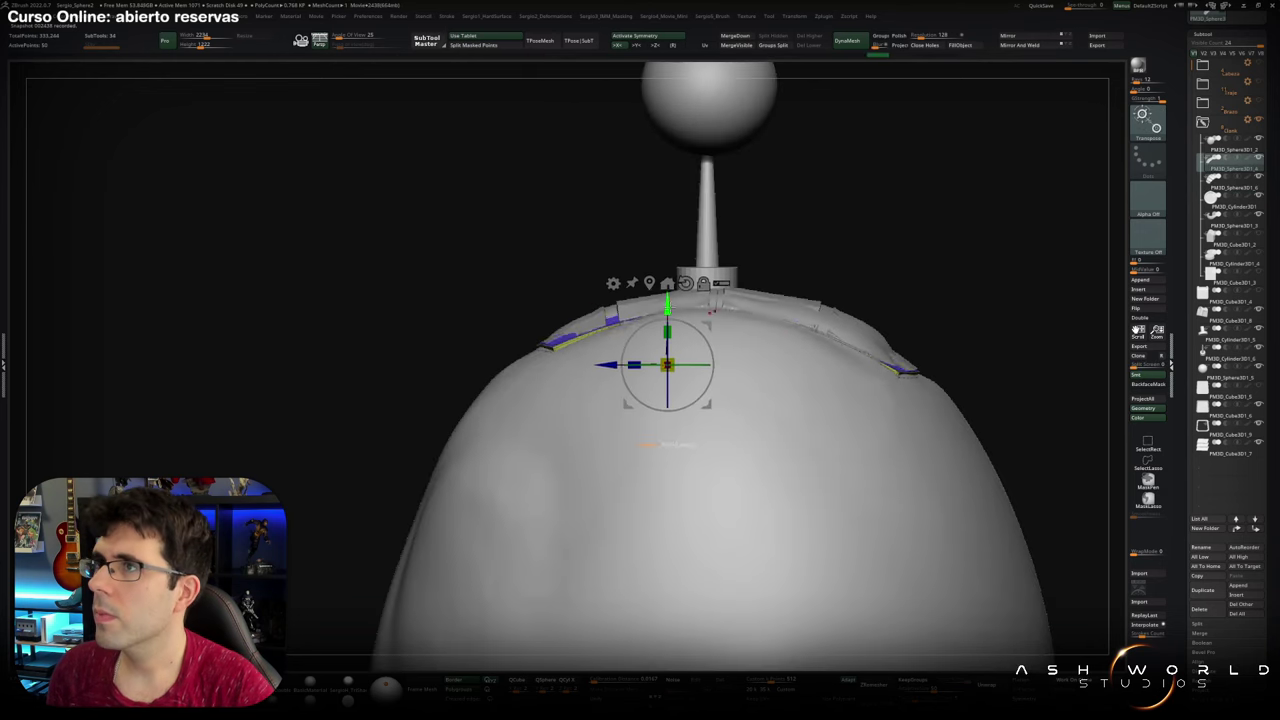
mouse_move(911, 280)
left_mouse_down()
mouse_move(843, 357)
mouse_move(619, 322)
mouse_move(492, 371)
left_mouse_up()
key("w")
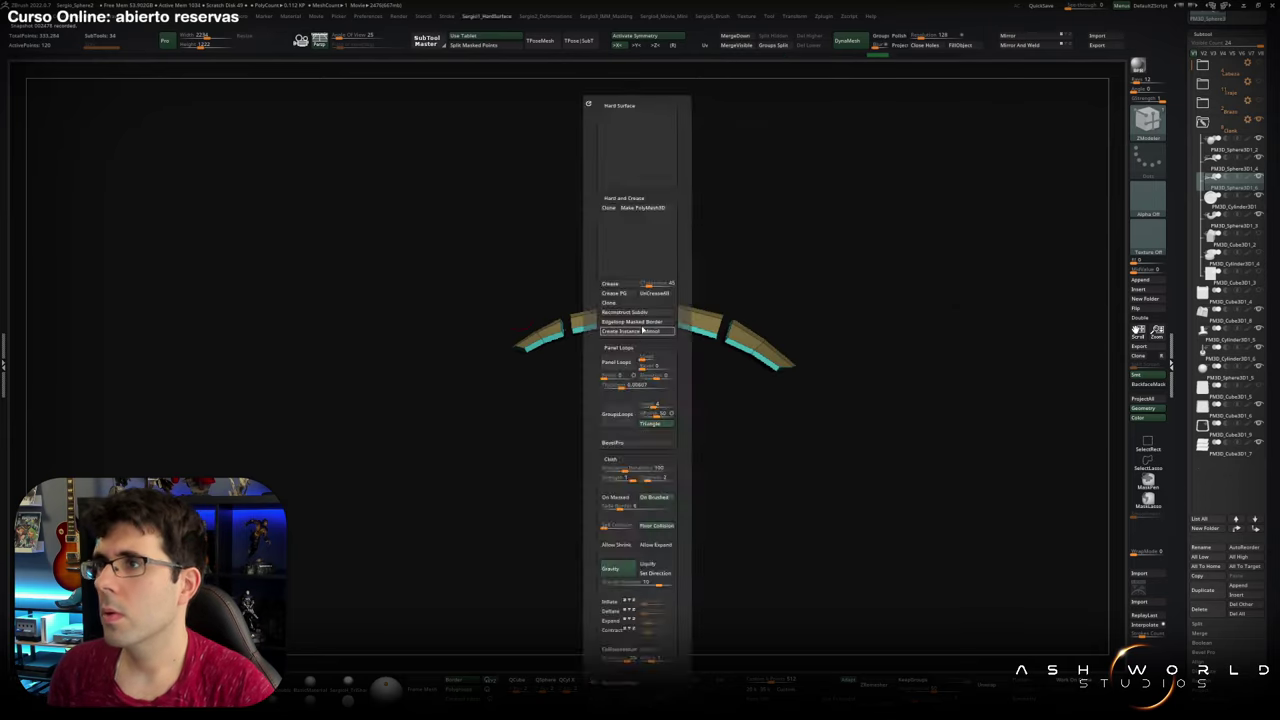
mouse_move(560, 355)
left_mouse_down()
mouse_move(505, 395)
mouse_move(457, 371)
mouse_move(724, 299)
mouse_move(586, 251)
left_mouse_up()
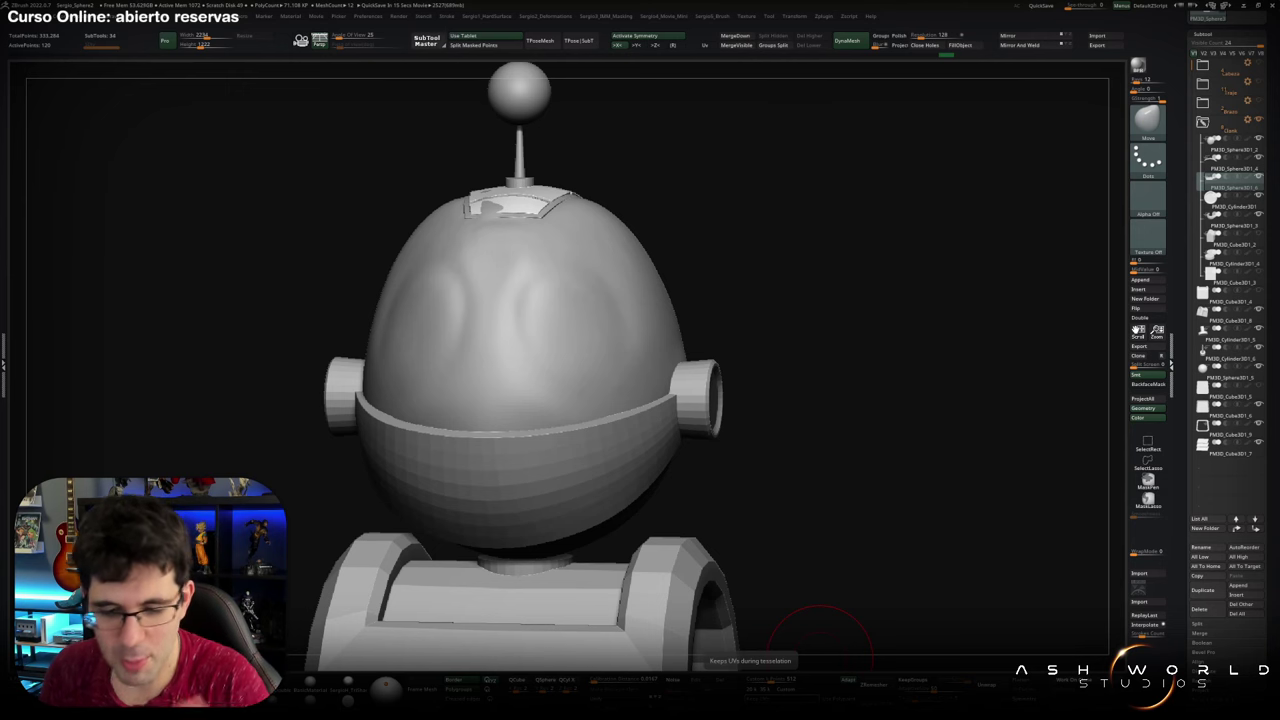
left_click_drag(820, 630, 580, 252)
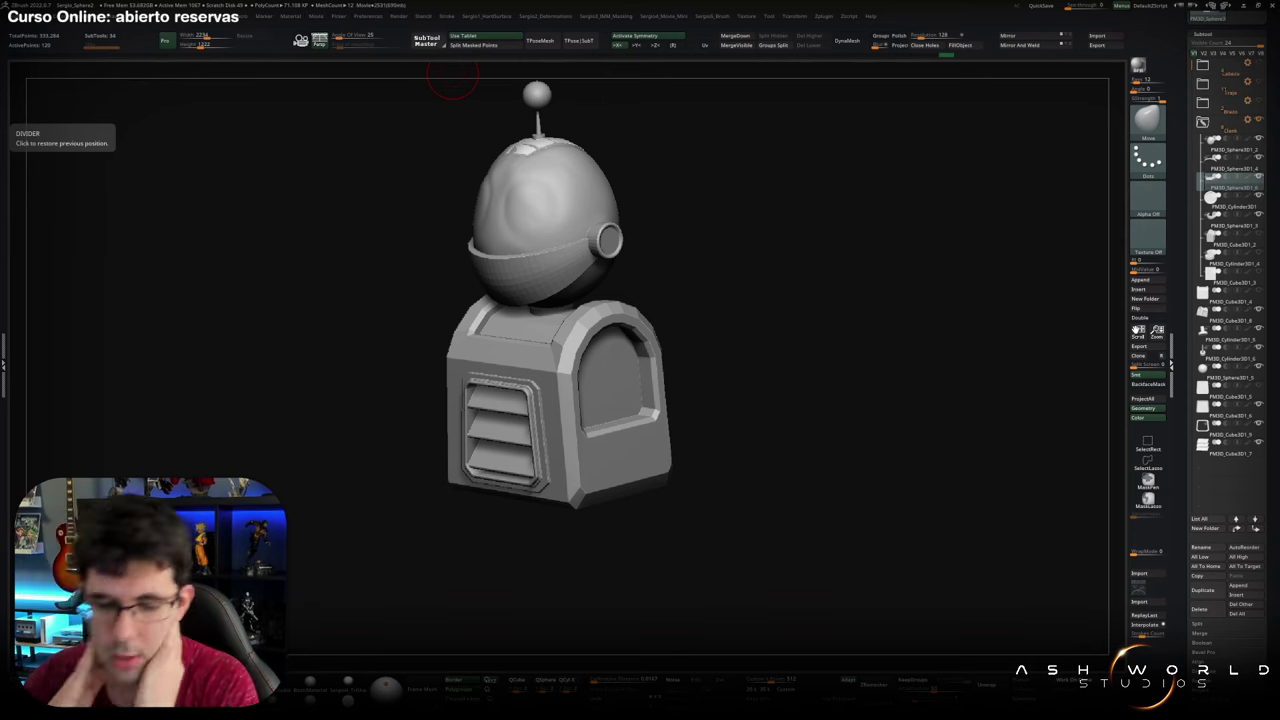
left_click_drag(452, 75, 553, 323, "alt")
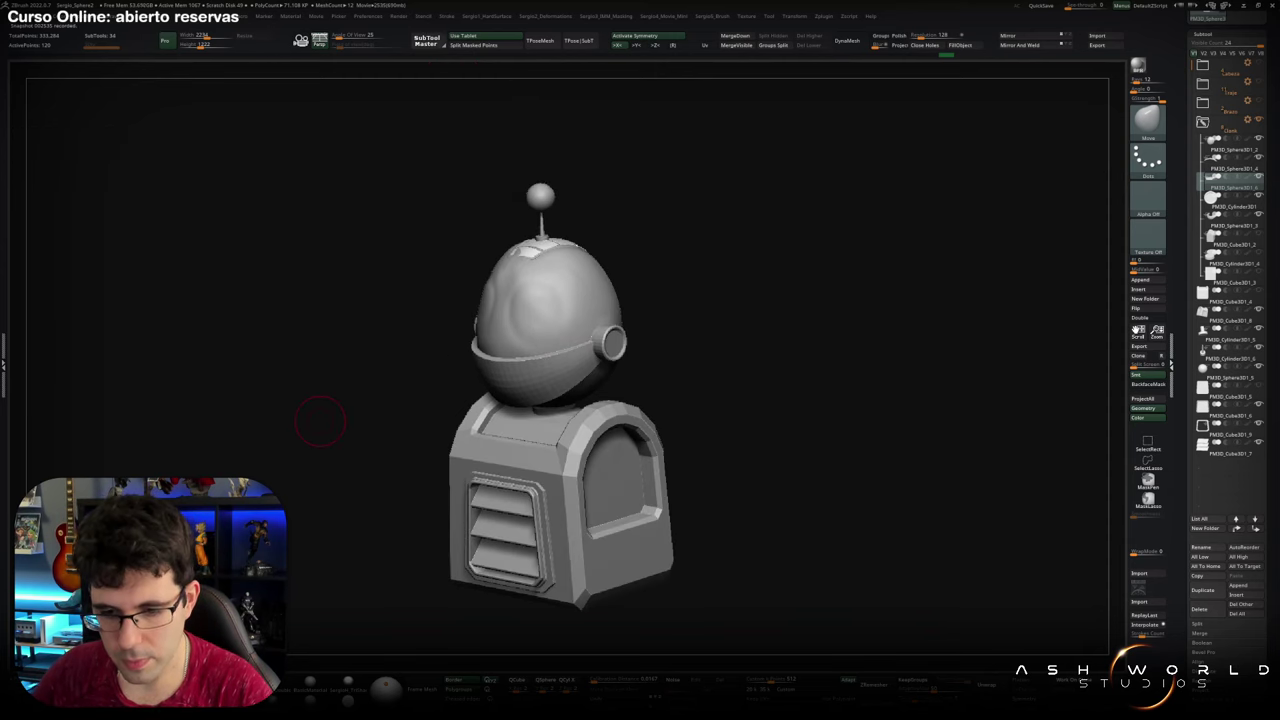
mouse_move(320, 422)
left_mouse_down()
mouse_move(486, 357)
mouse_move(503, 366)
mouse_move(529, 300)
mouse_move(550, 392)
mouse_move(509, 371)
mouse_move(829, 377)
mouse_move(820, 291)
mouse_move(1118, 213)
left_mouse_up()
key("ctrl+shift+d")
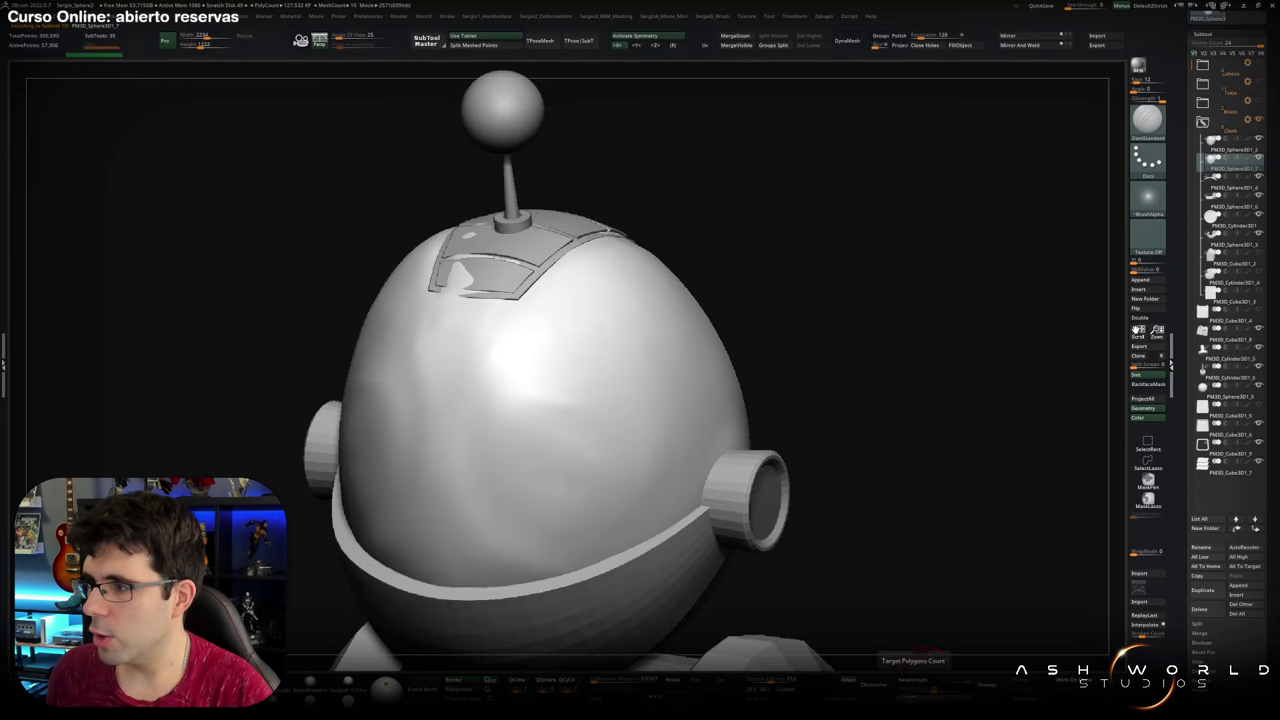
Switch the duplicated head to ZModeler and mark curved ring strips of faces for the eyes
mouse_move(600, 377)
left_mouse_down()
mouse_move(586, 489)
mouse_move(491, 354)
mouse_move(700, 286)
mouse_move(525, 410)
mouse_move(594, 320)
left_mouse_up()
key("b")
key("z")
key("m")
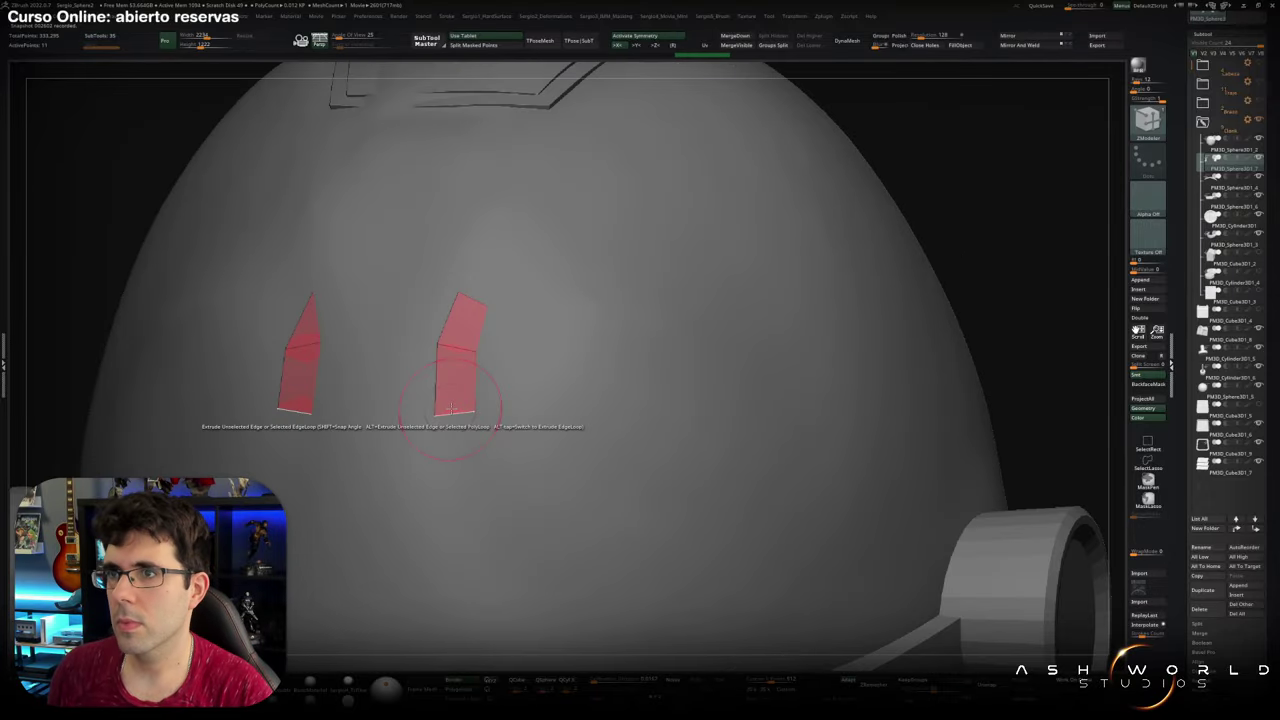
left_click_drag(440, 425, 431, 409)
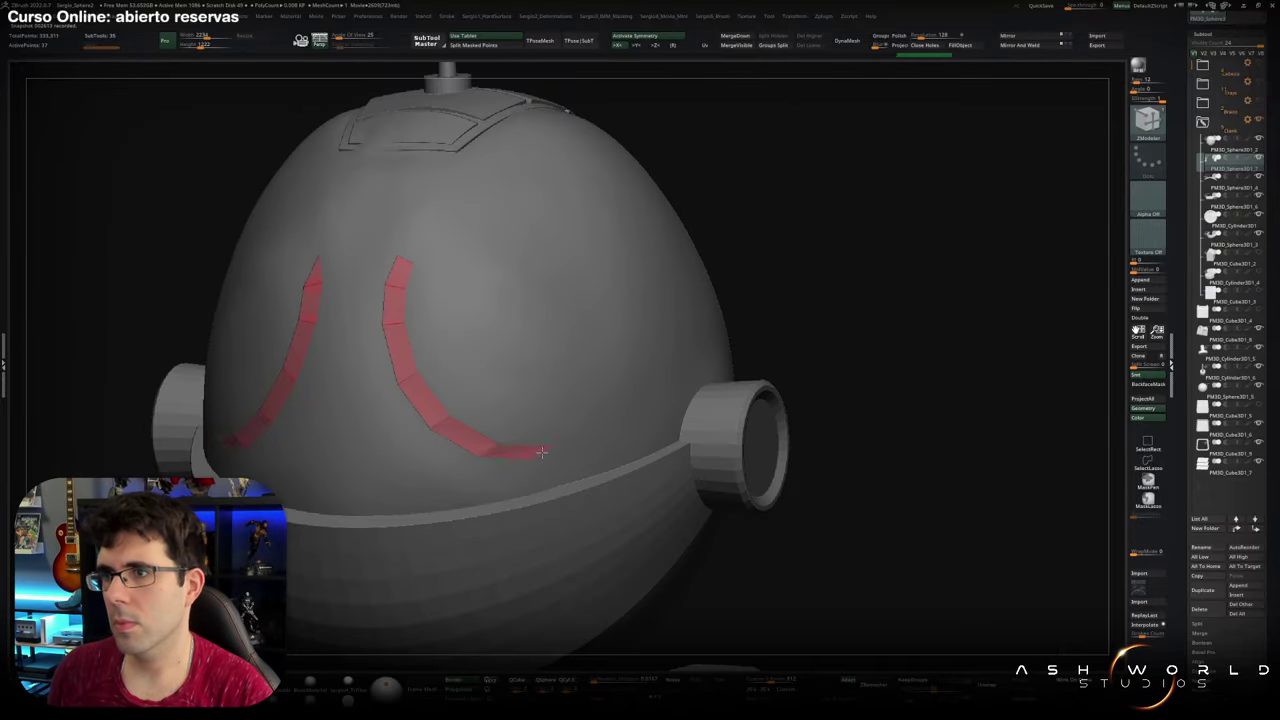
left_click_drag(541, 452, 425, 388)
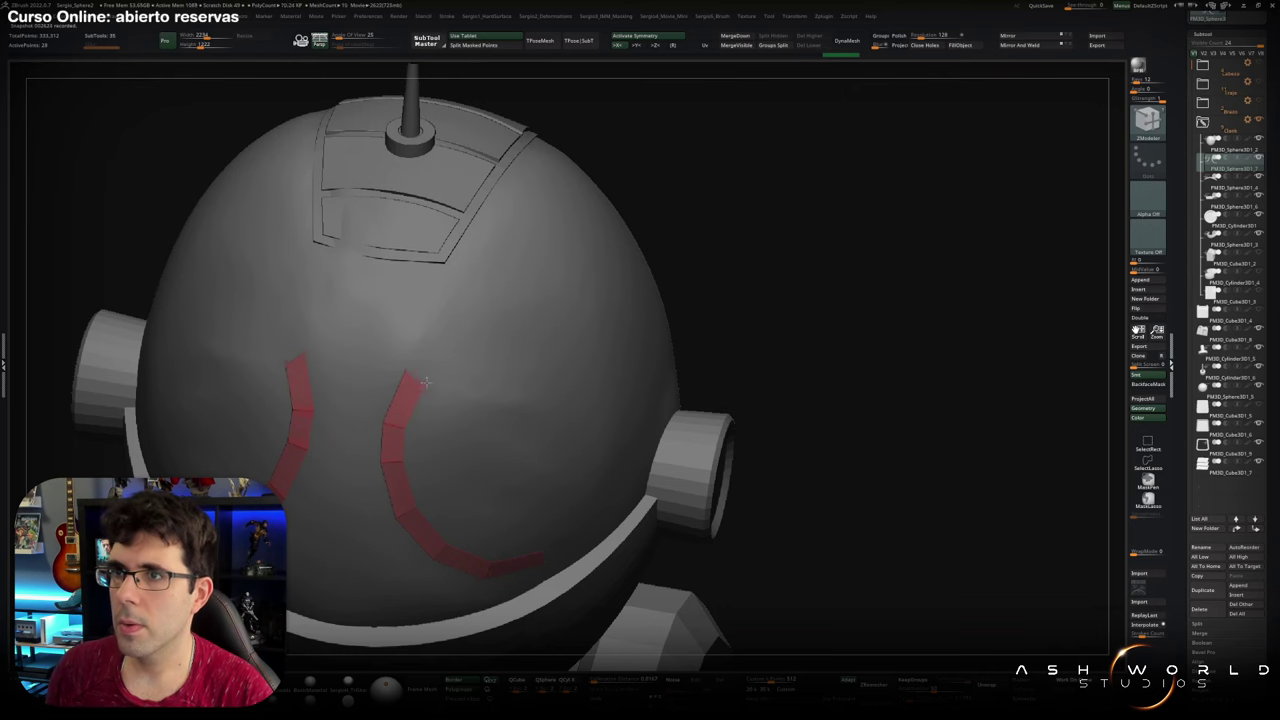
left_click_drag(509, 331, 500, 371)
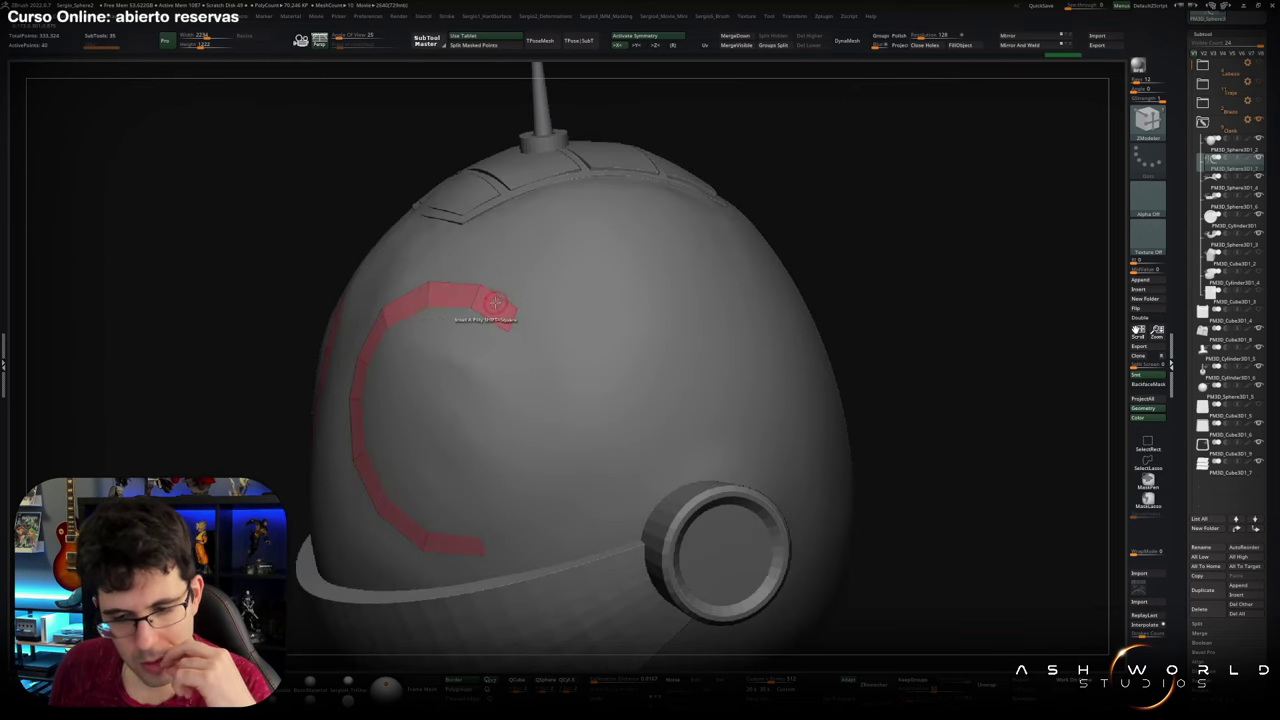
left_click_drag(467, 281, 524, 375)
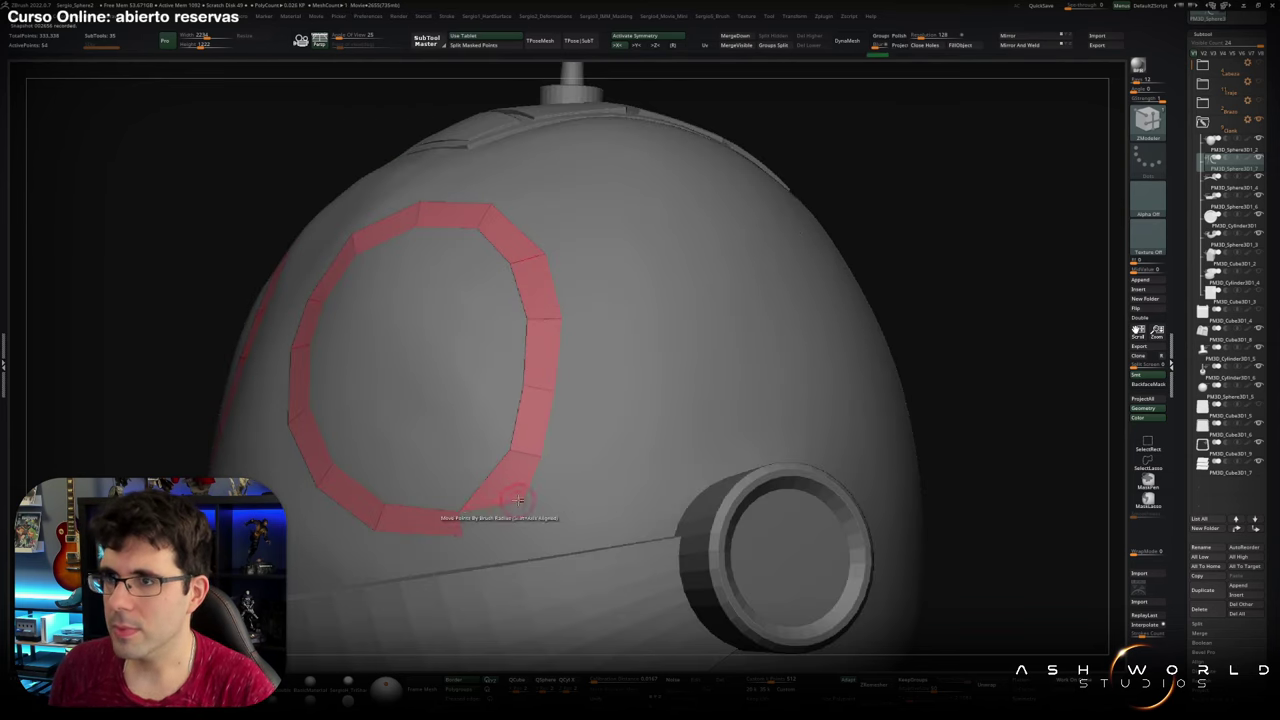
left_click_drag(508, 497, 513, 460)
left_click_drag(468, 526, 500, 490)
right_click(514, 425)
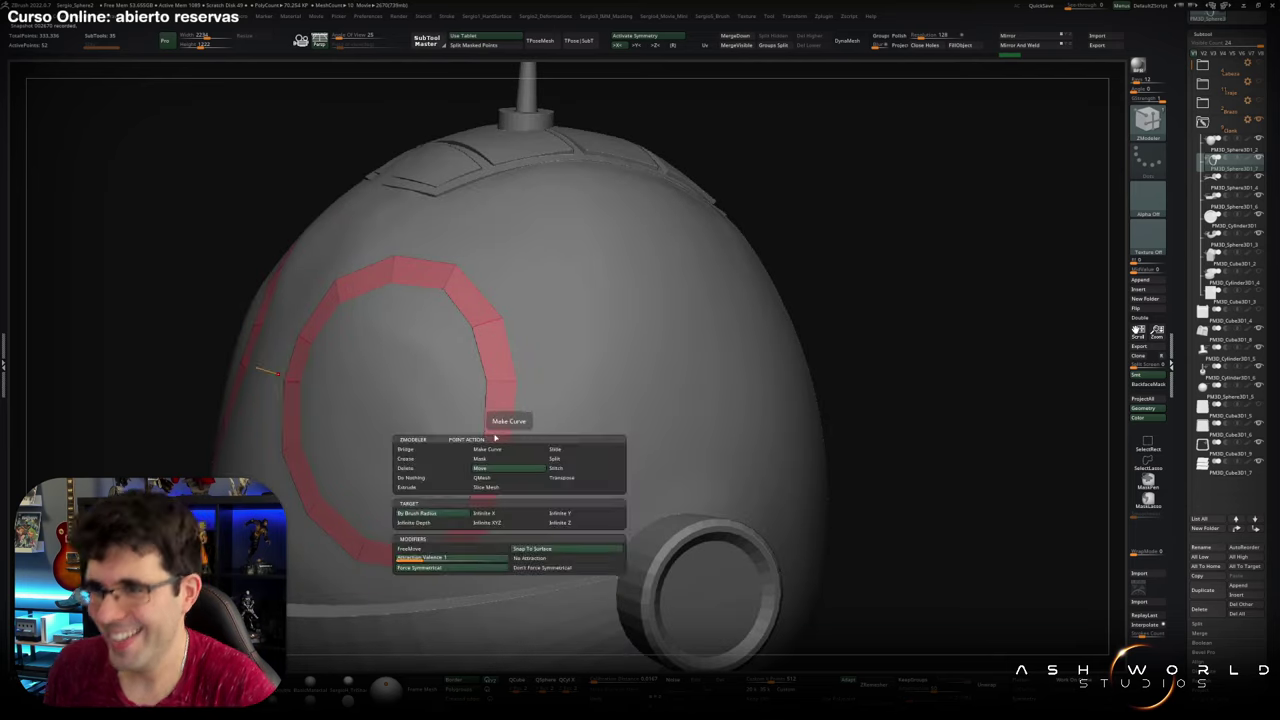
left_click_drag(514, 440, 520, 460)
Turn the helmet to face forward and give both eye rings bevelled Panel Loops thickness
scroll(518, 462, "up", 3)
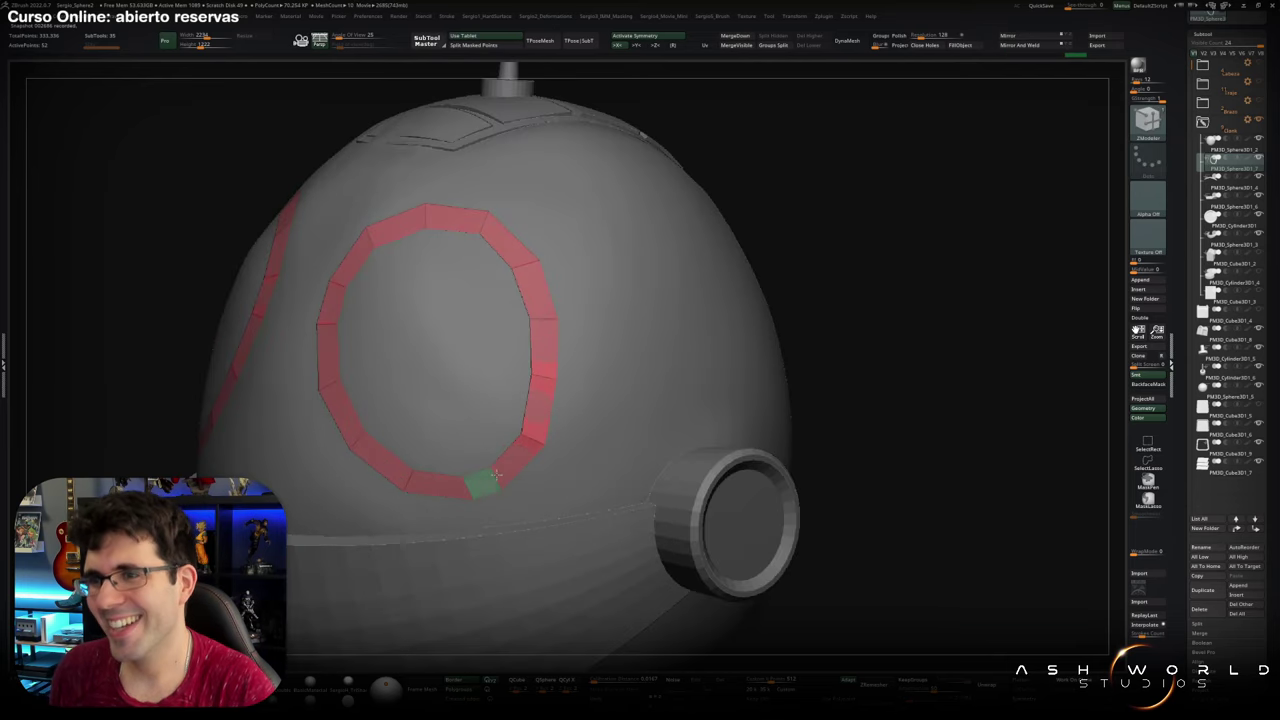
scroll(437, 498, "down", 3)
left_click_drag(497, 449, 503, 451)
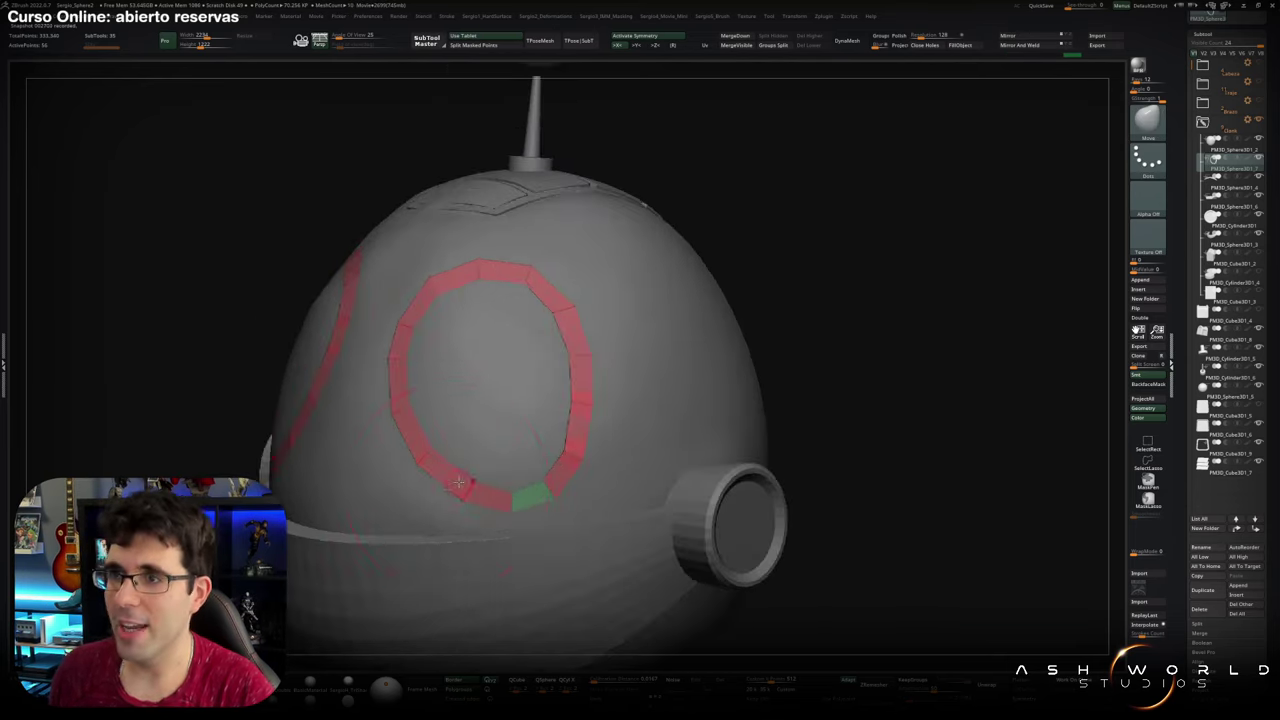
scroll(503, 451, "up", 3)
mouse_move(669, 370)
left_mouse_down()
mouse_move(474, 375)
mouse_move(628, 343)
left_mouse_up()
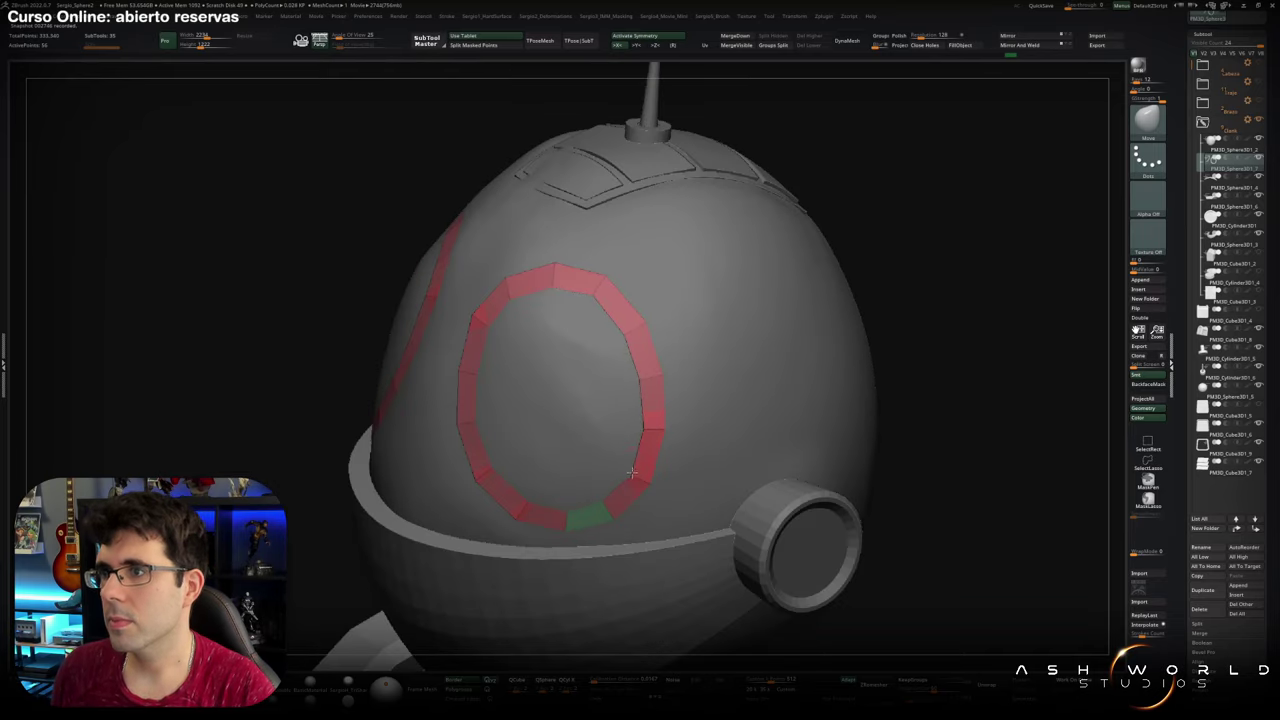
scroll(630, 474, "down", 3)
mouse_move(734, 374)
left_mouse_down()
mouse_move(514, 400)
mouse_move(650, 390)
mouse_move(570, 380)
left_mouse_up()
scroll(570, 405, "up", 3)
scroll(570, 405, "down", 3)
scroll(566, 330, "up", 4)
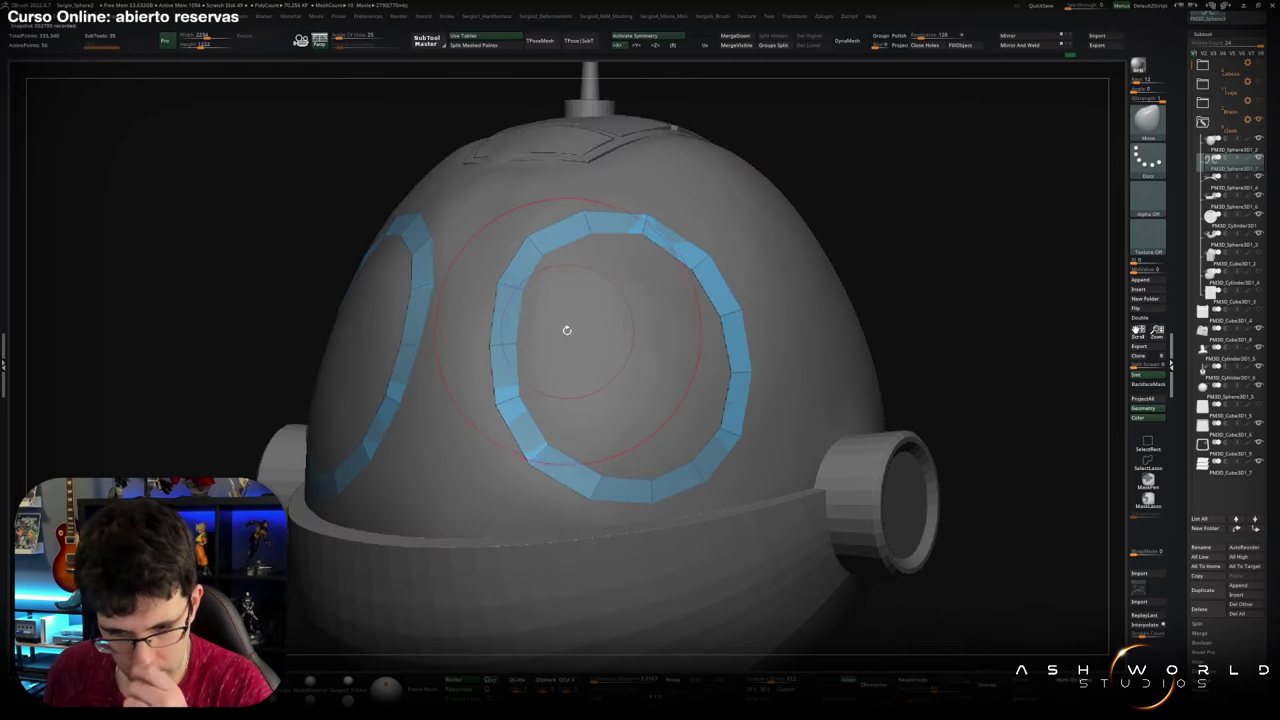
mouse_move(556, 339)
left_mouse_down()
mouse_move(600, 370)
mouse_move(543, 414)
mouse_move(485, 403)
left_mouse_up()
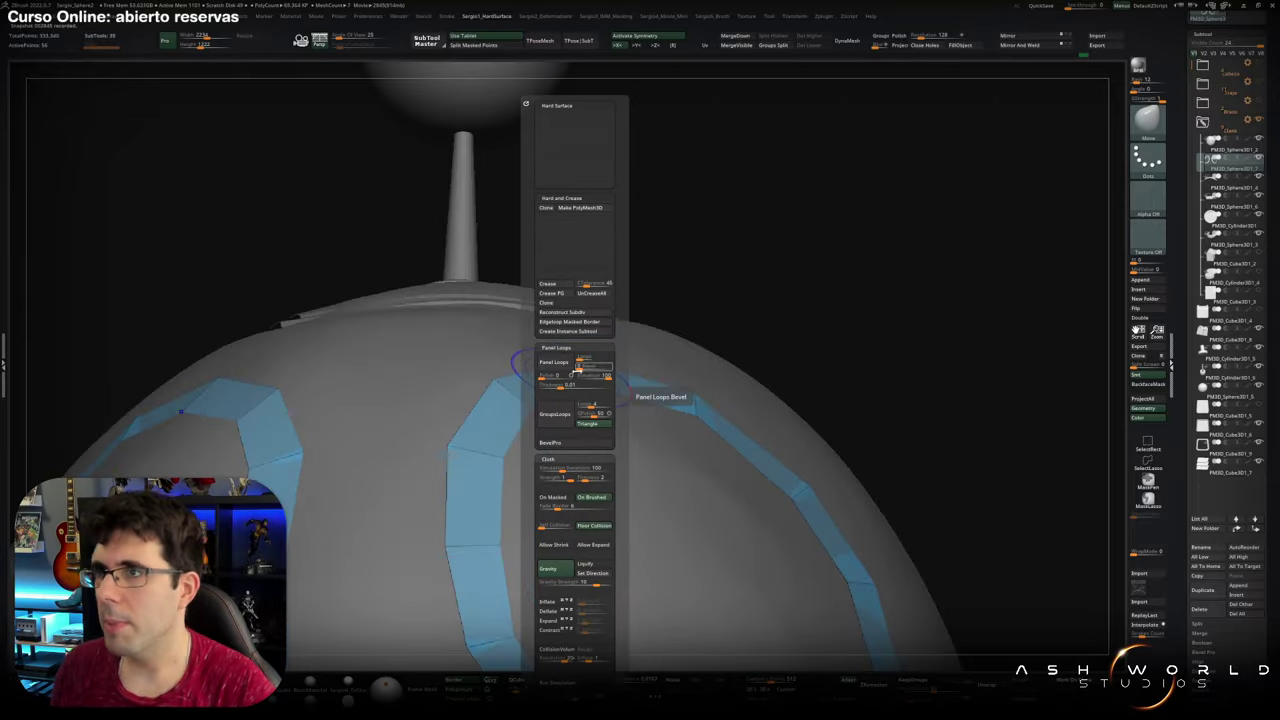
left_click(578, 369)
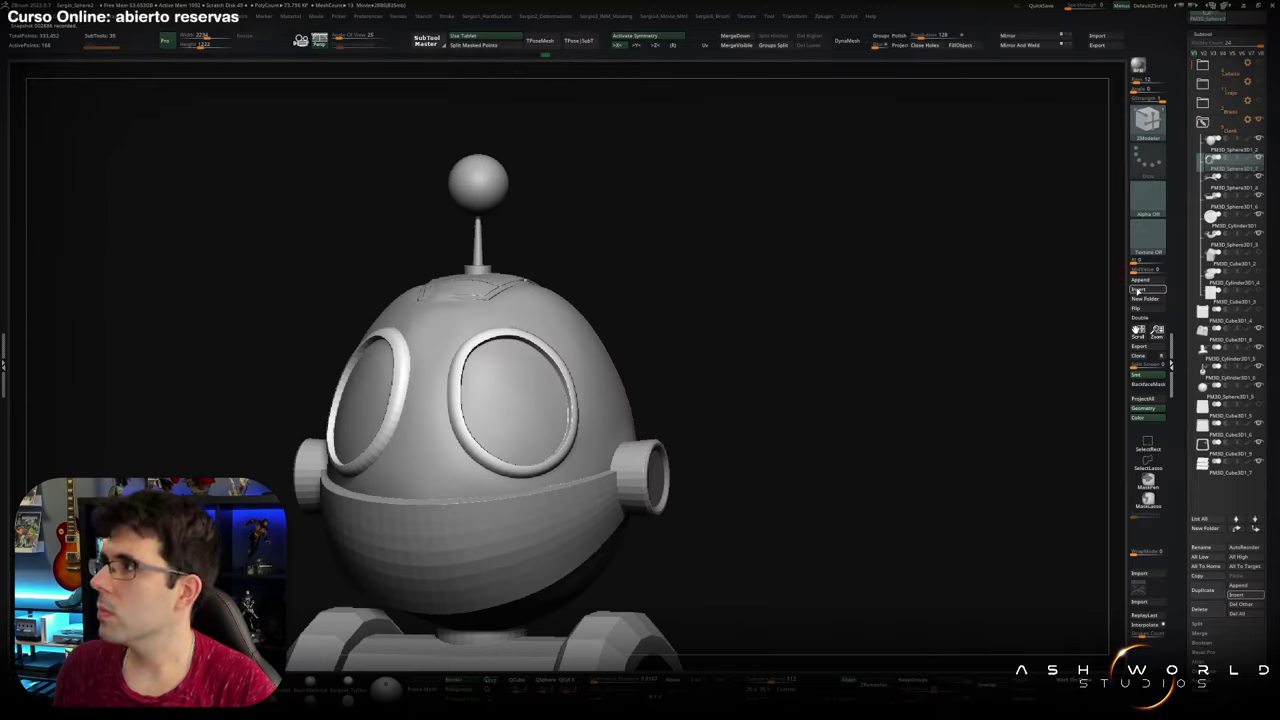
Insert a new sphere and pull its lower mouth lip outward with the Move brush
left_click(1138, 289)
left_click(792, 349)
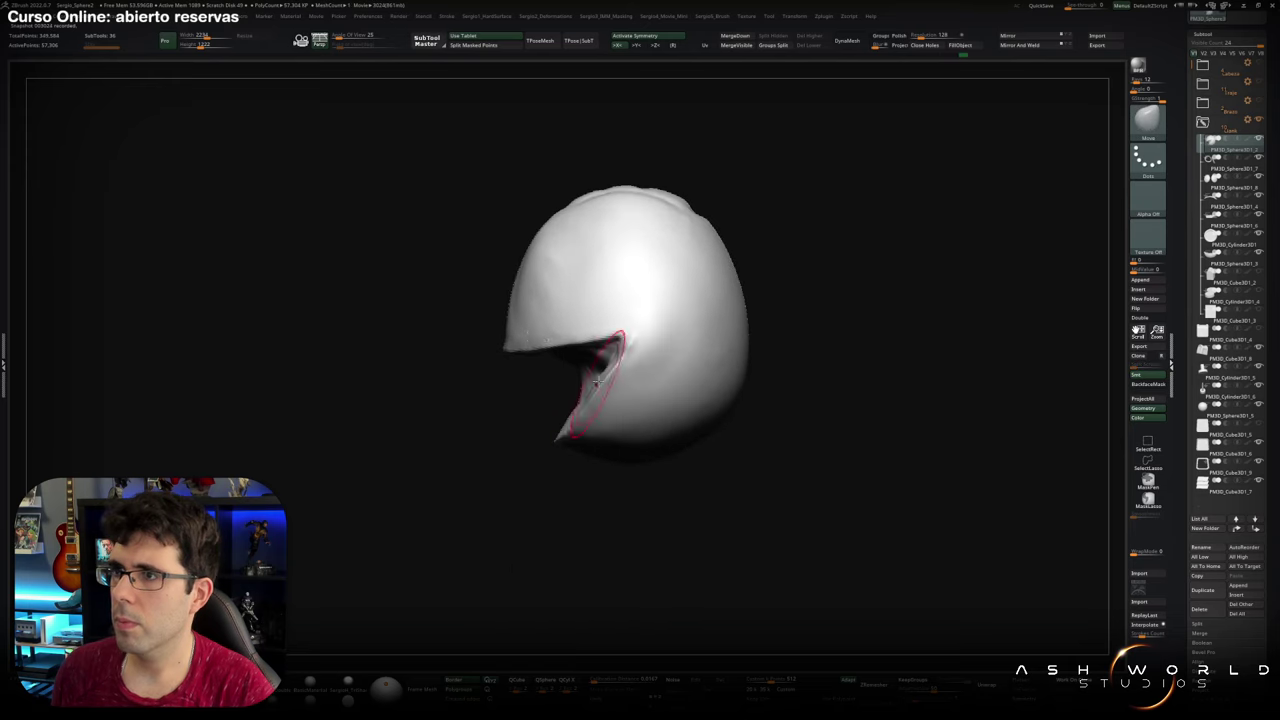
left_click_drag(595, 382, 524, 411)
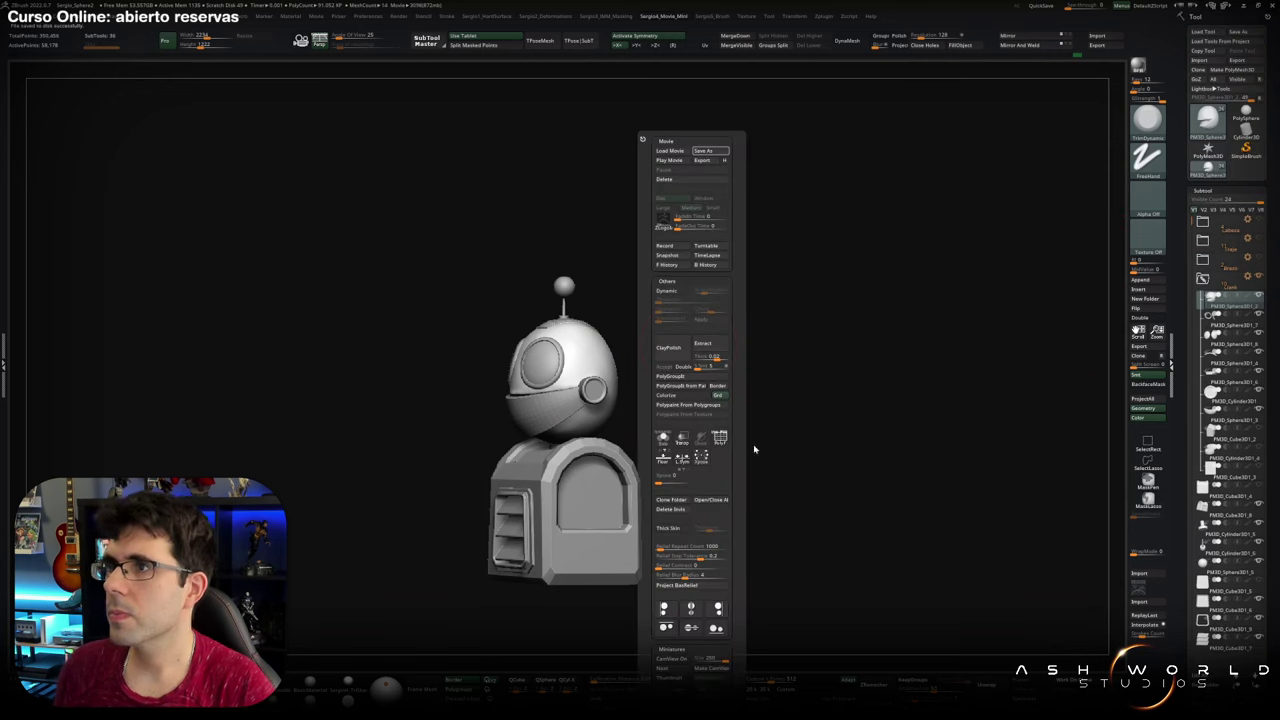
Select the body piece, frame it, and inspect its polygroups with ZModeler and PolyF
left_click_drag(673, 296, 585, 373)
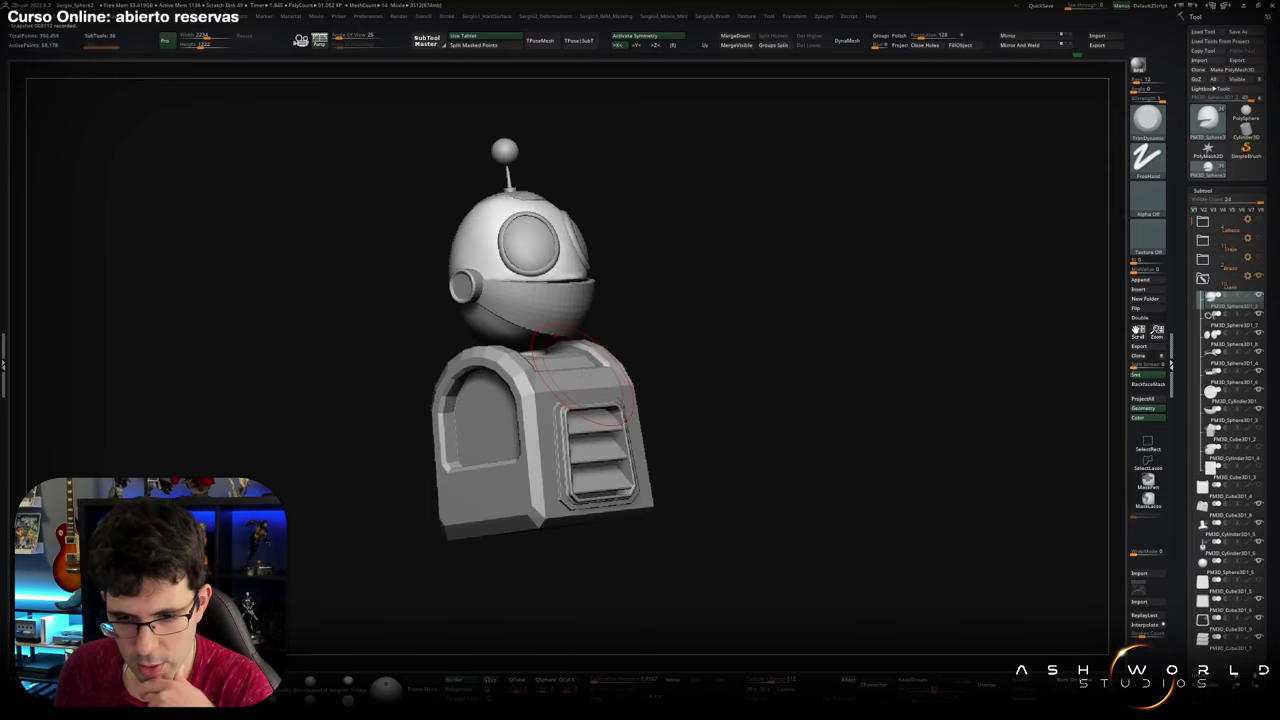
left_click(537, 357, "alt")
right_click(517, 483)
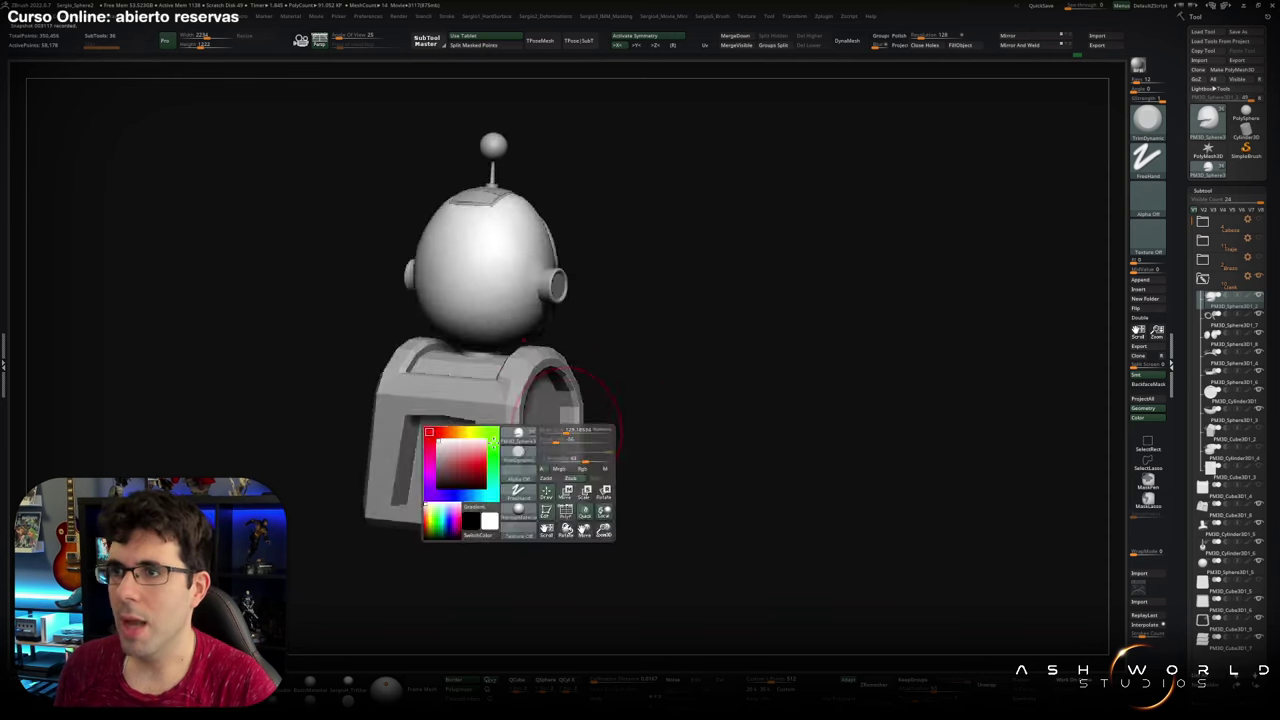
left_click_drag(530, 470, 565, 457)
key("f")
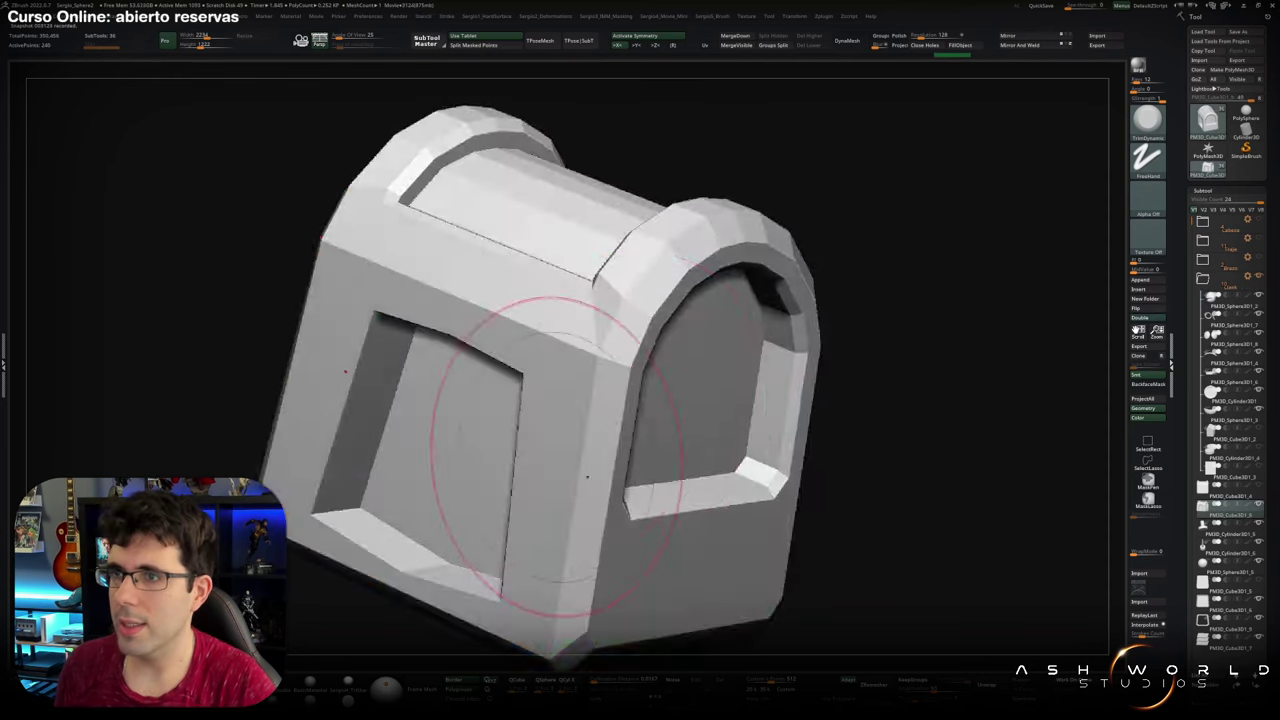
key("b")
key("z")
key("m")
key("shift+f")
key("space")
left_click(571, 303)
left_click_drag(528, 507, 686, 460)
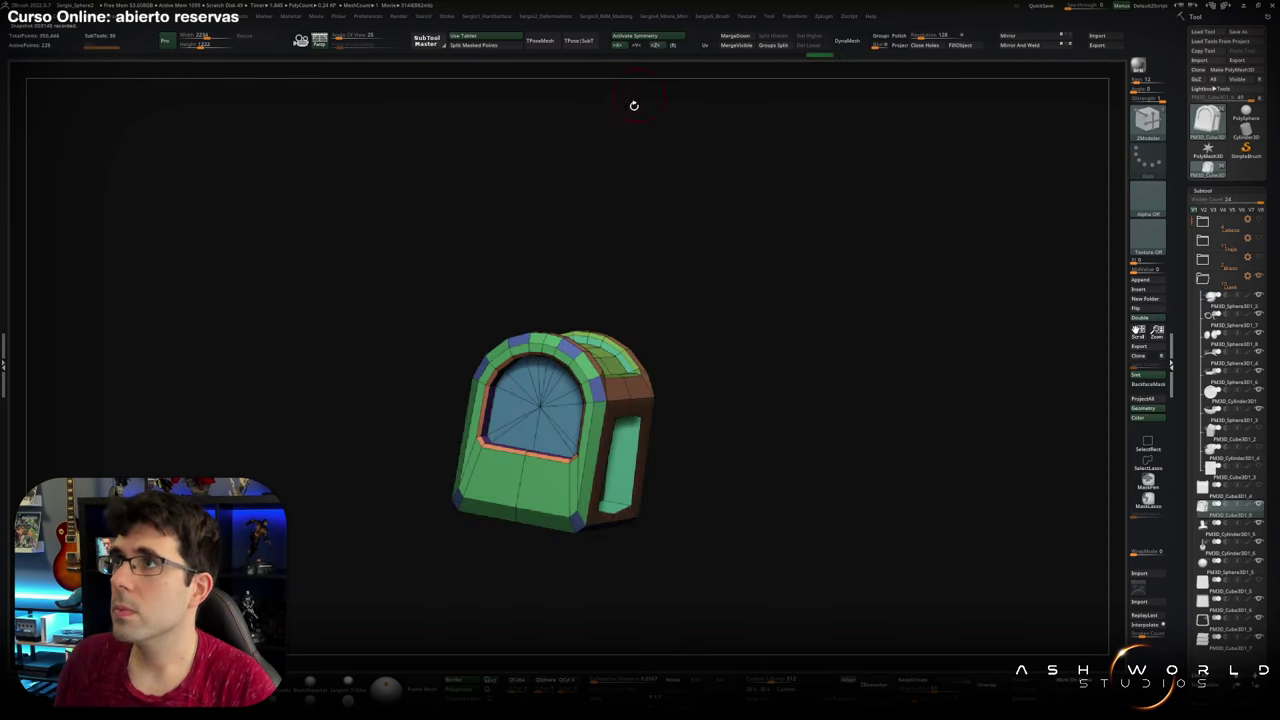
key("shift+f")
left_click(686, 460, "ctrl+shift")
Solo the head and pull the surface below the mouth slit outward with the Move brush
left_click_drag(440, 410, 518, 408)
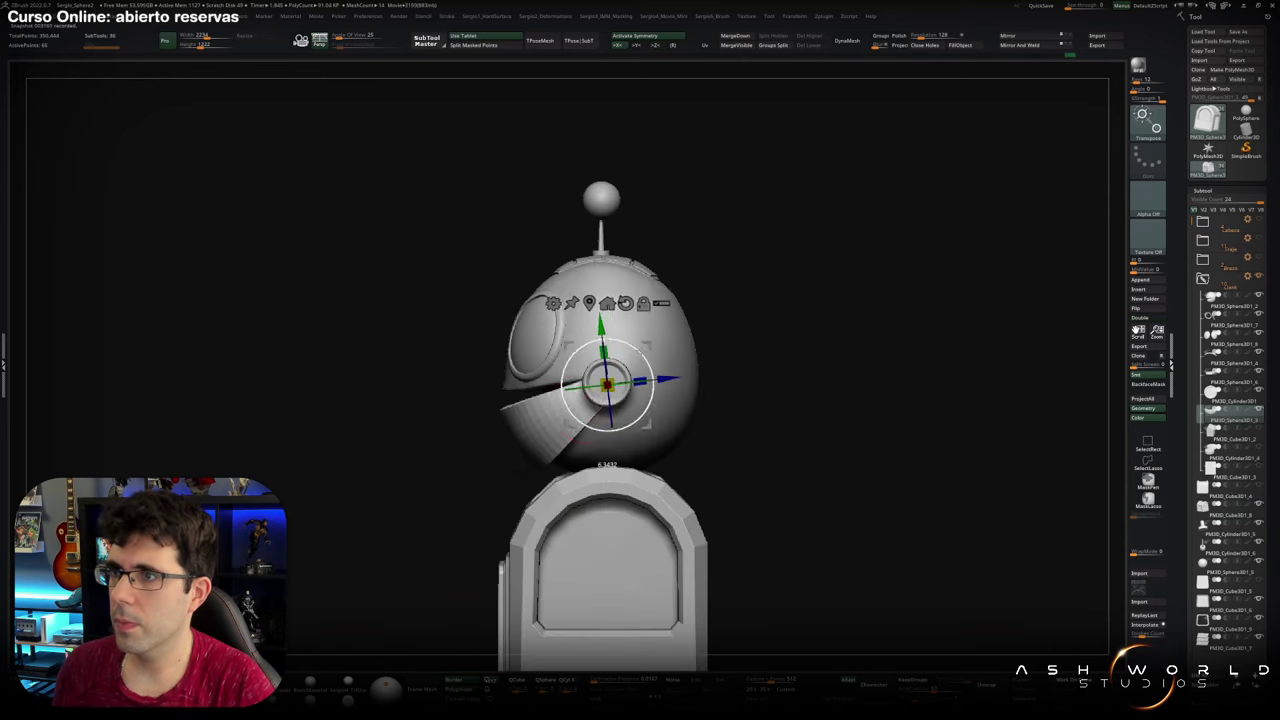
left_click_drag(440, 410, 520, 400)
key("b")
key("m")
key("v")
mouse_move(640, 420)
left_mouse_down()
mouse_move(598, 510)
mouse_move(623, 471)
left_mouse_up()
key("b")
key("s")
key("t")
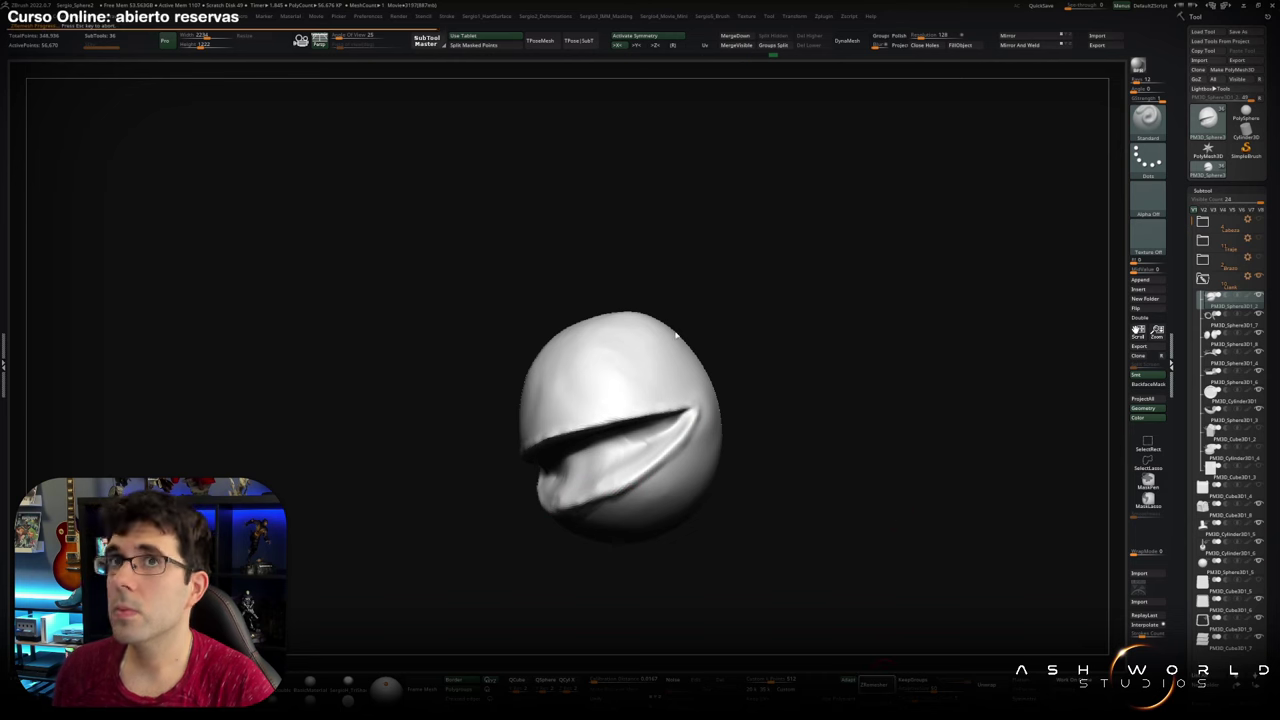
Taper the mouth slit toward one end, masking around it and then clearing the mask
key("shift+f")
key("ctrl+w")
key("ctrl+w")
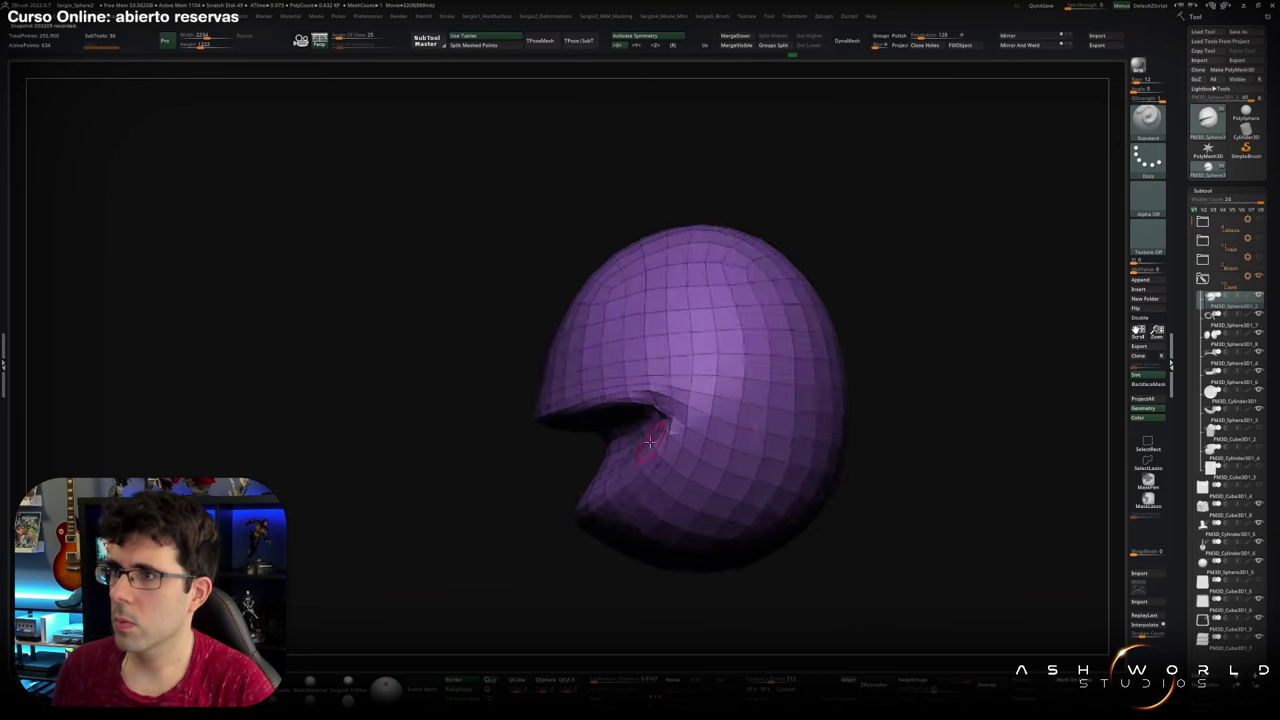
key("f")
right_click_drag(625, 392, 694, 372)
right_click_drag(519, 409, 568, 454)
left_click_drag(568, 454, 495, 487, "ctrl")
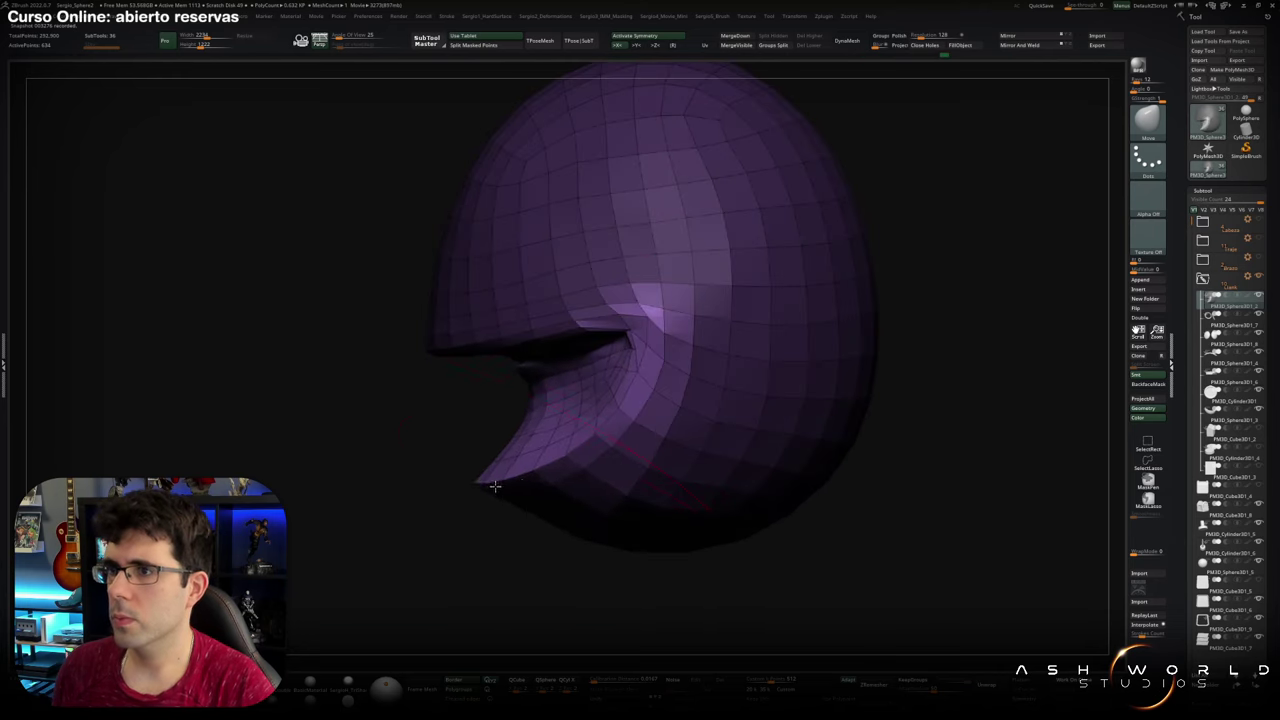
mouse_move(514, 468)
right_mouse_down()
mouse_move(650, 394)
mouse_move(491, 514)
right_mouse_up()
key("ctrl+shift+a")
Shrink the brush and deepen the inner mouth cavity using ZModeler edge actions
right_click(528, 464)
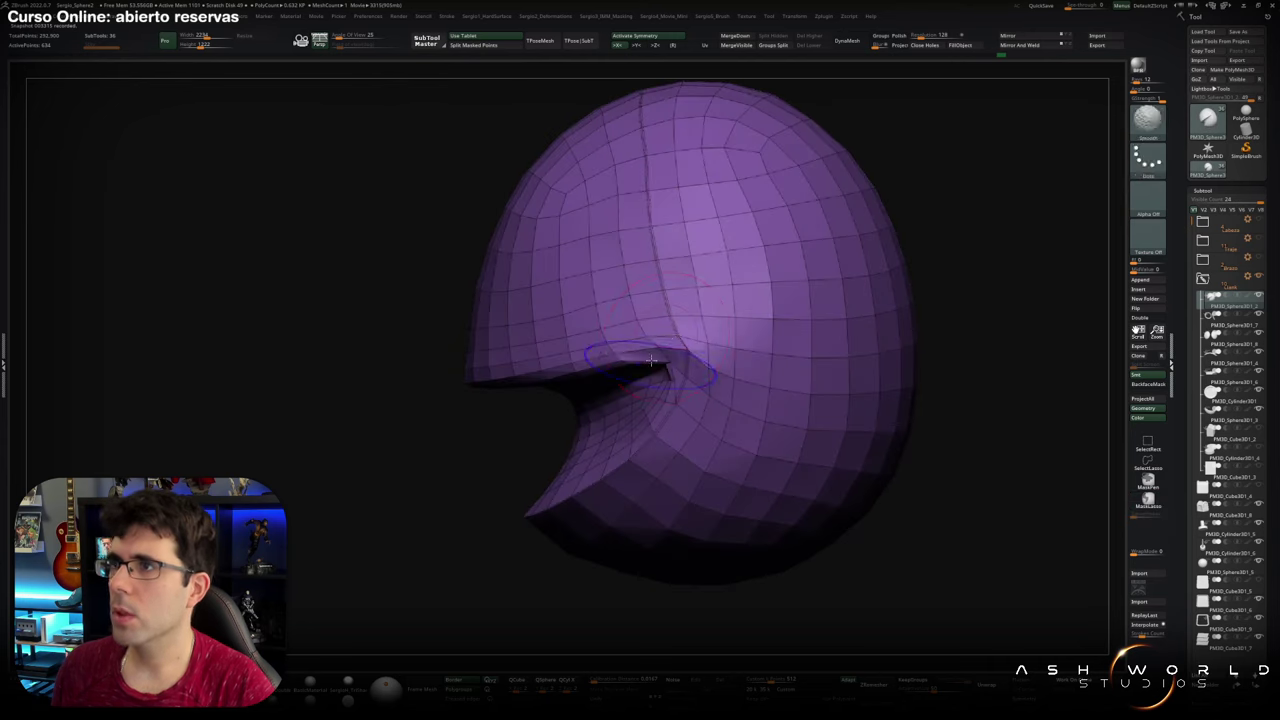
right_click_drag(651, 360, 613, 373)
right_click_drag(694, 402, 637, 396)
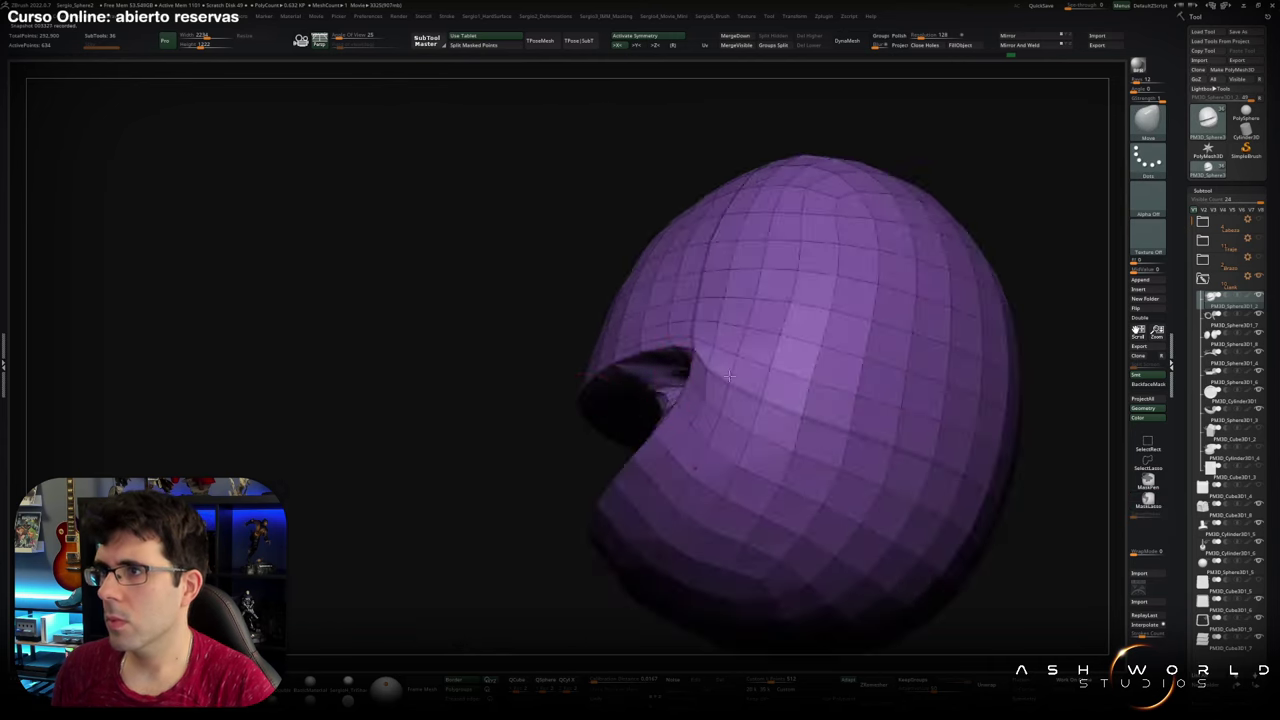
mouse_move(549, 455)
right_mouse_down()
mouse_move(520, 430)
mouse_move(568, 484)
mouse_move(444, 436)
right_mouse_up()
key("space")
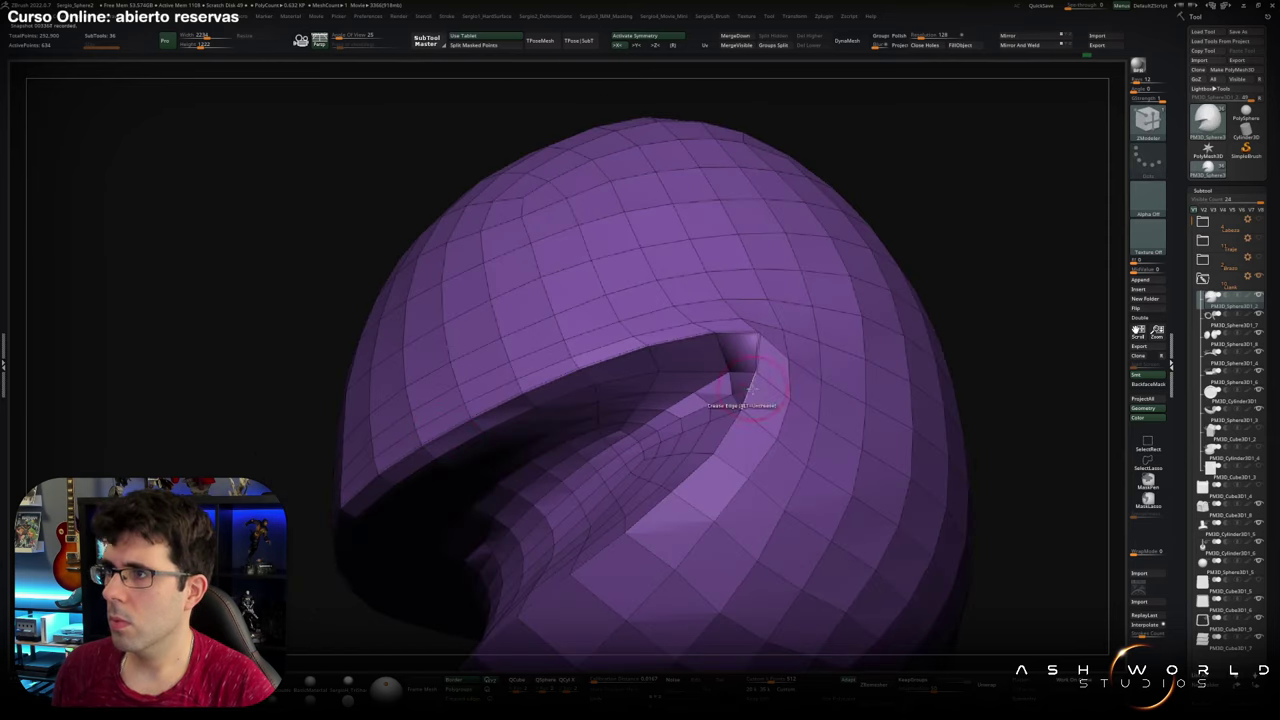
right_click_drag(752, 376, 637, 409)
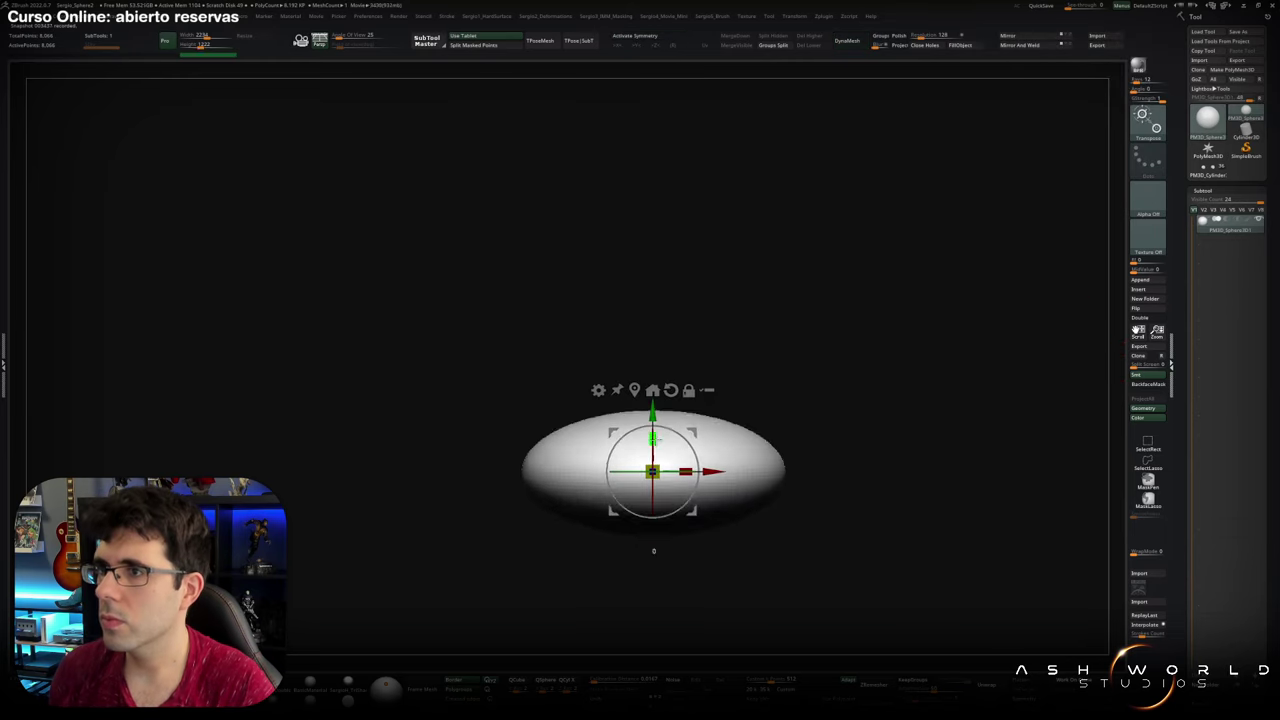
Mask and hide the flattened sphere's lower half, then append a cube for the raised strip
left_click_drag(800, 563, 861, 469, "ctrl")
left_click_drag(625, 583, 793, 442, "ctrl+shift")
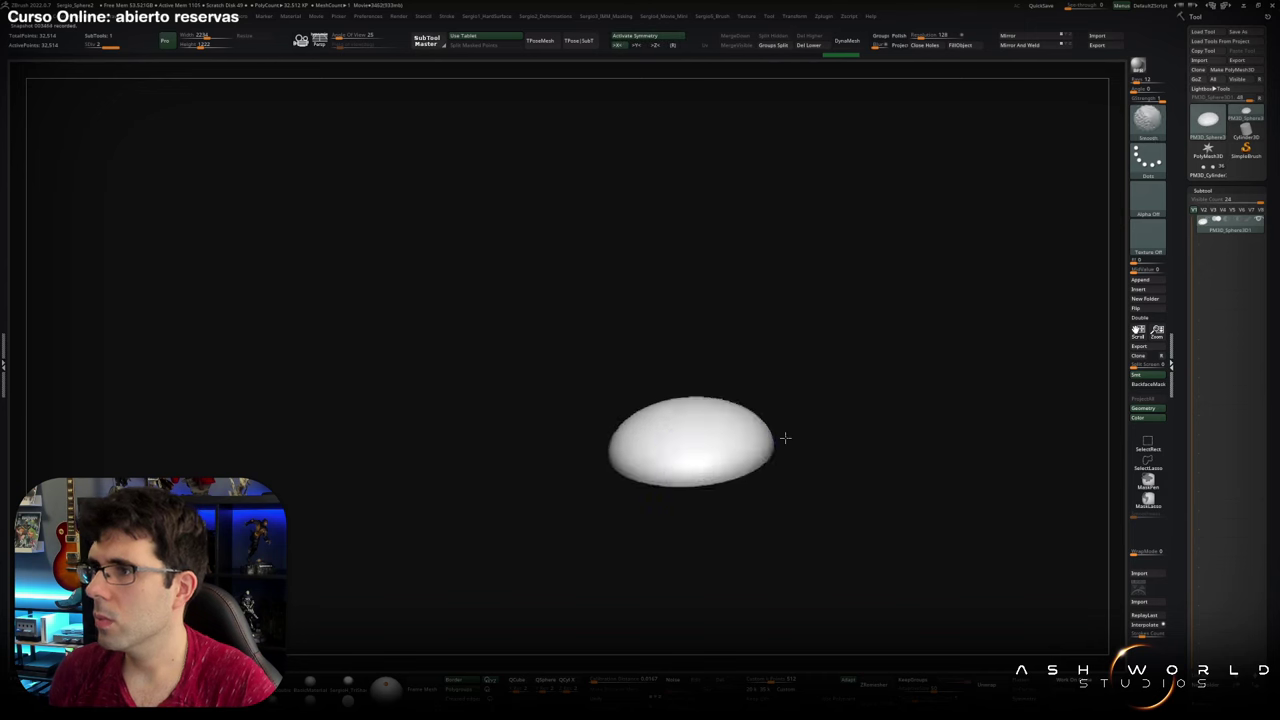
left_click(1140, 280)
left_click(1057, 337)
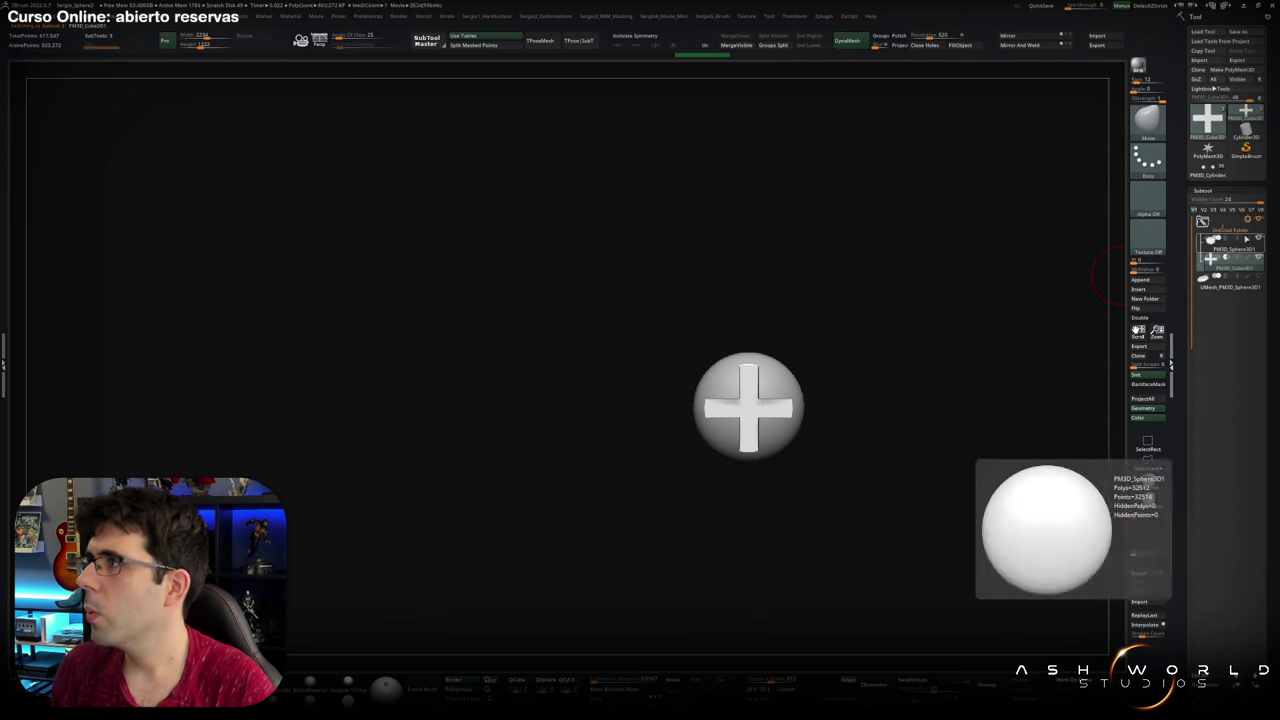
Hide the sphere to check the strip, then append the dome piece into the robot
left_click(1245, 232)
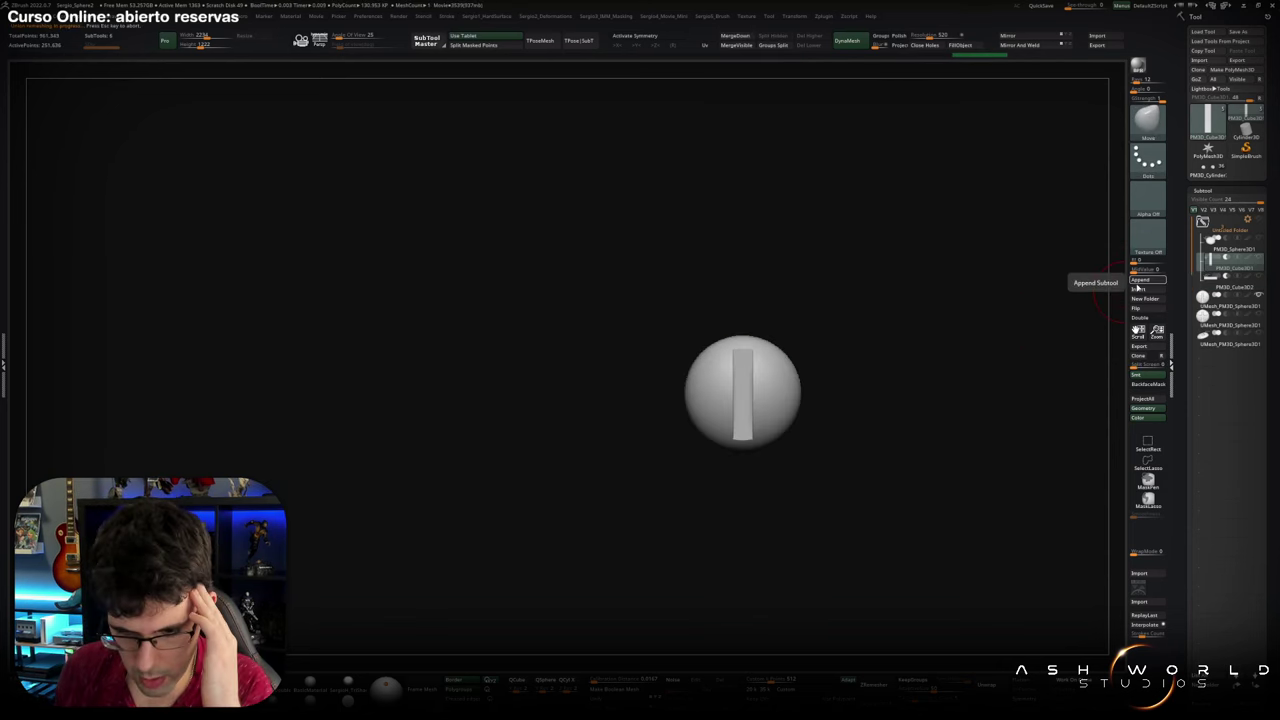
left_click(1133, 281)
left_click(791, 338)
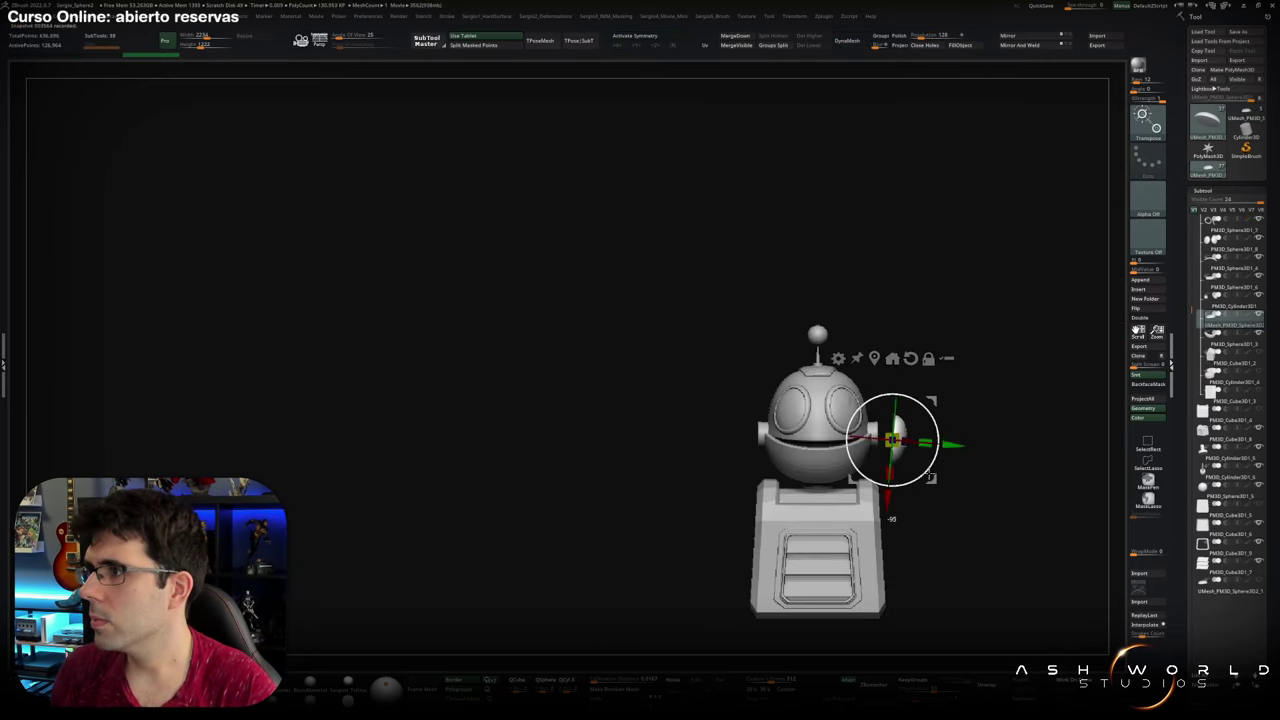
Check the side ear disc sphere in its head socket, toggling solo view on and off
right_click_drag(797, 394, 676, 462, "ctrl")
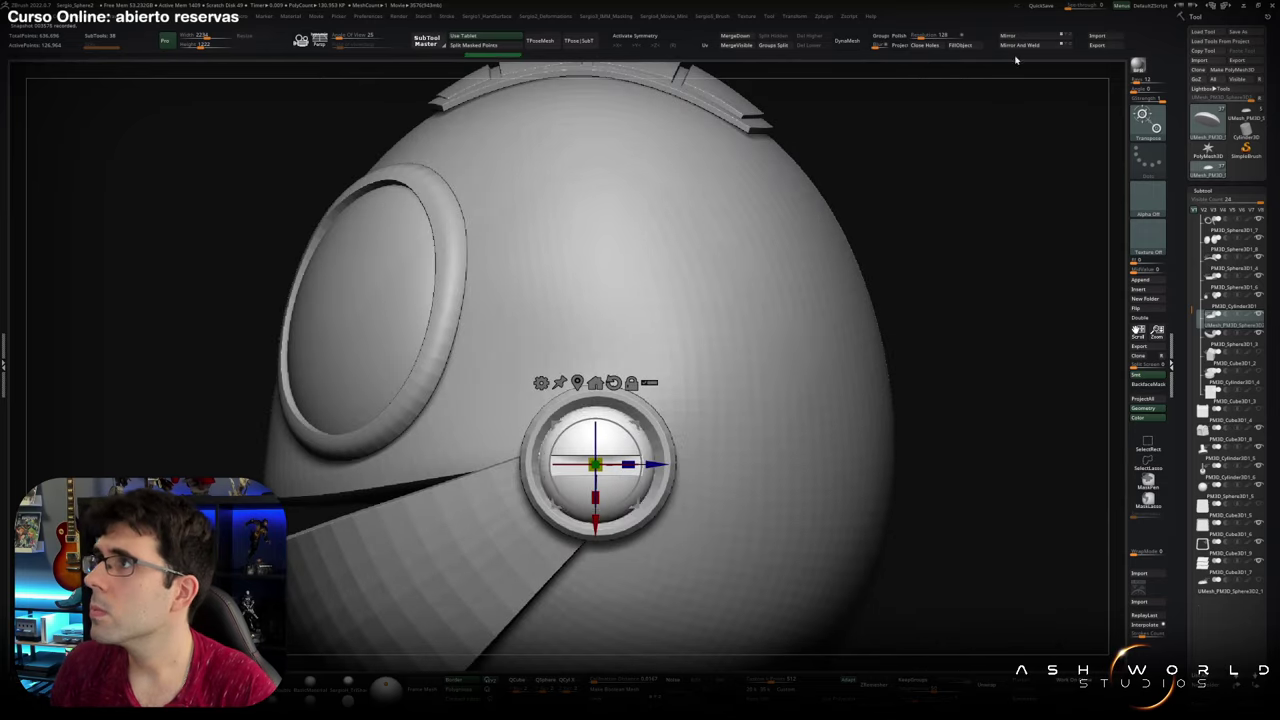
key("f")
left_click(691, 430, "ctrl+shift")
left_click(763, 437, "ctrl+shift")
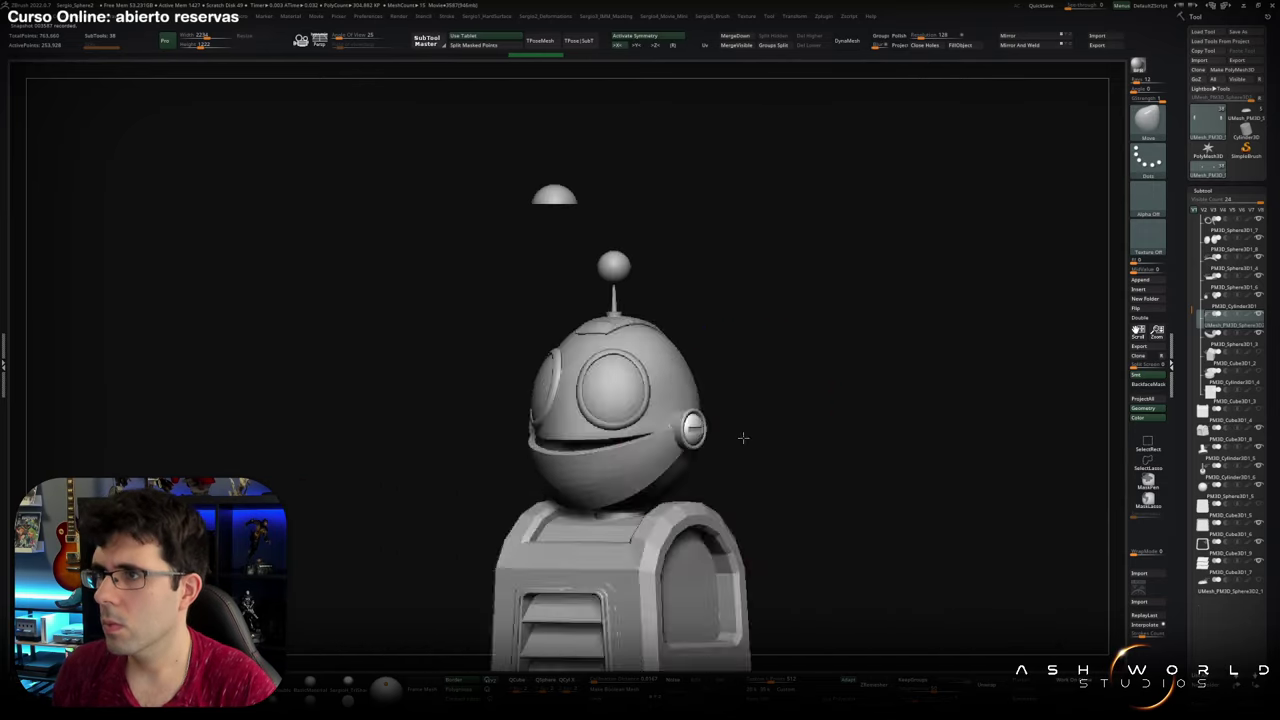
right_click_drag(763, 437, 765, 303, "ctrl")
left_click(750, 330, "ctrl+shift")
left_click(750, 330, "ctrl+shift")
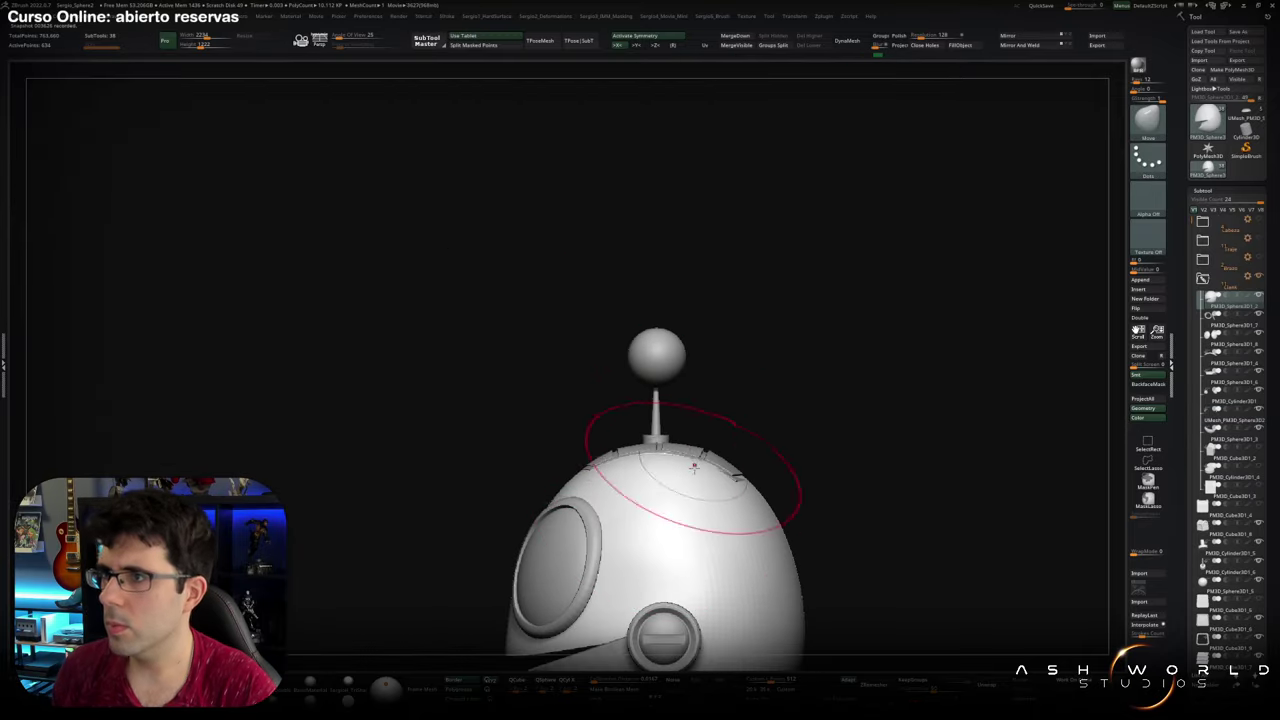
Solo the curved top panel of the head and reshape and rotate it
left_click(771, 430, "ctrl+shift")
left_click(1015, 48)
left_click_drag(756, 250, 756, 426)
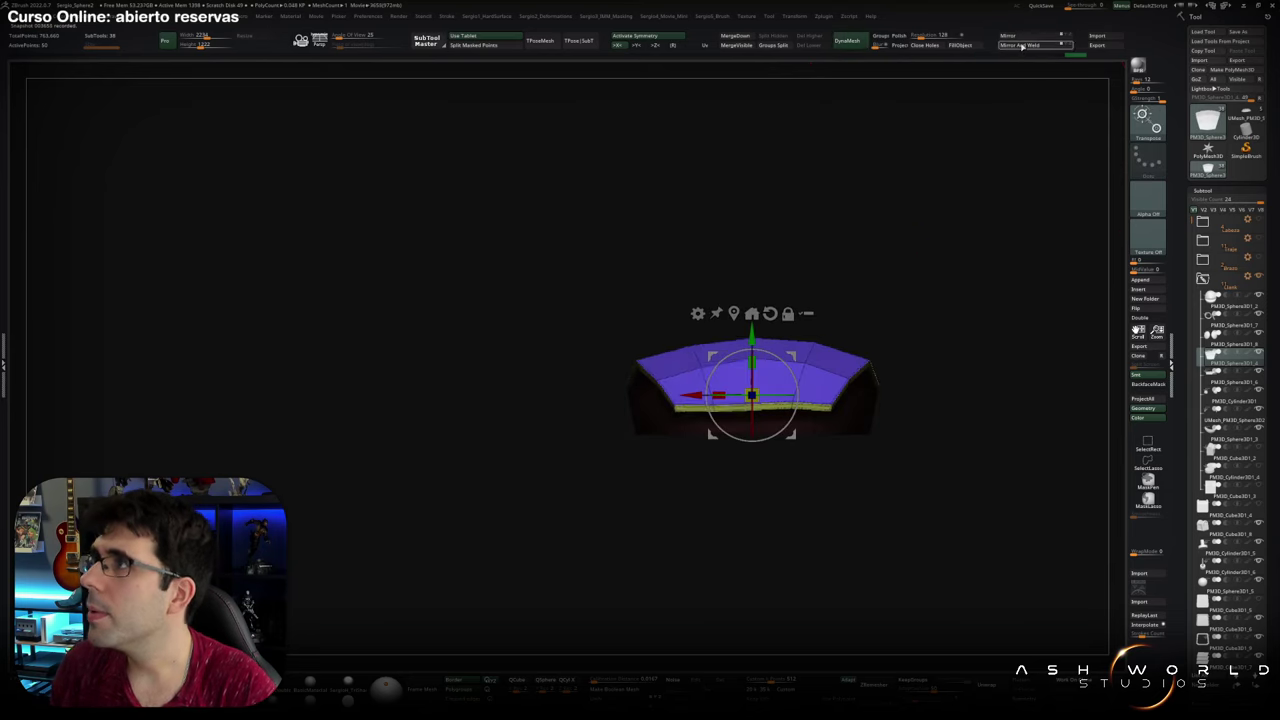
left_click_drag(960, 250, 870, 420)
left_click(1000, 300, "ctrl+shift")
left_click(820, 425, "ctrl+shift")
key("q")
mouse_move(760, 520)
left_mouse_down()
mouse_move(823, 315)
mouse_move(763, 266)
left_mouse_up()
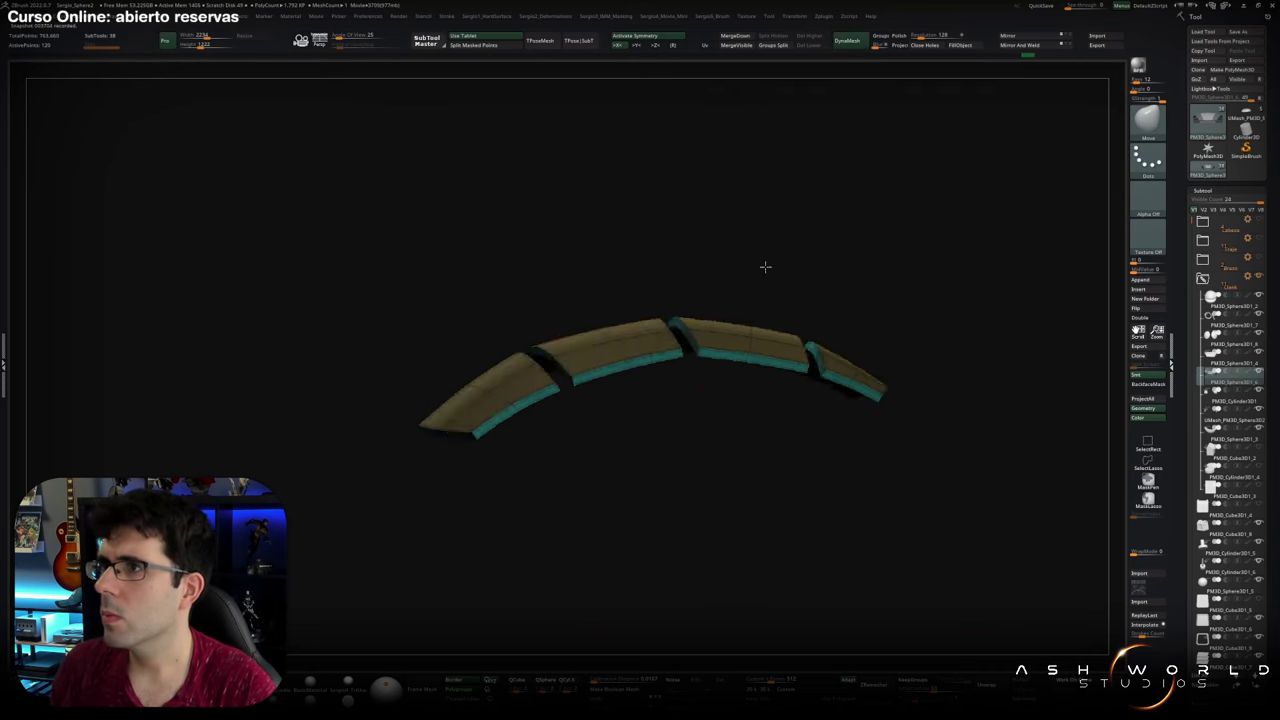
left_click(763, 266, "ctrl+shift")
Append a sphere and move it below the robot's body with the gizmo
left_click_drag(889, 346, 600, 330)
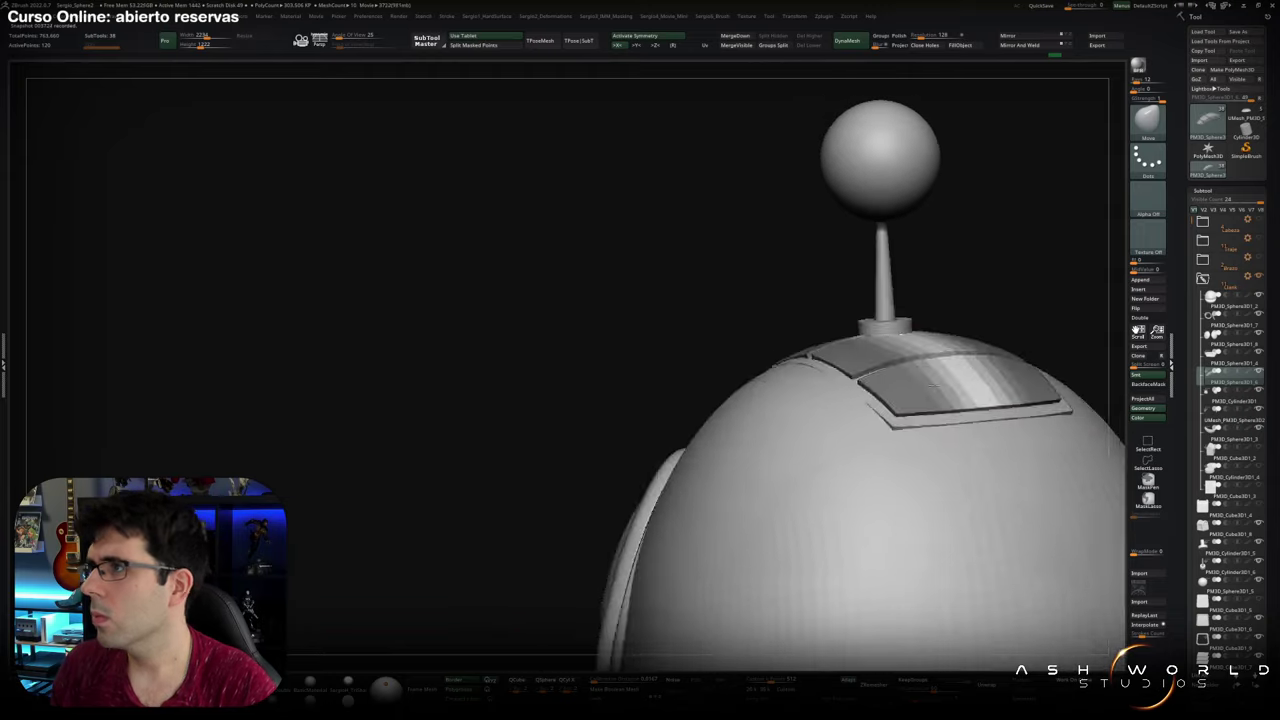
key("f")
mouse_move(760, 360)
left_mouse_down()
mouse_move(863, 354)
mouse_move(889, 402)
left_mouse_up()
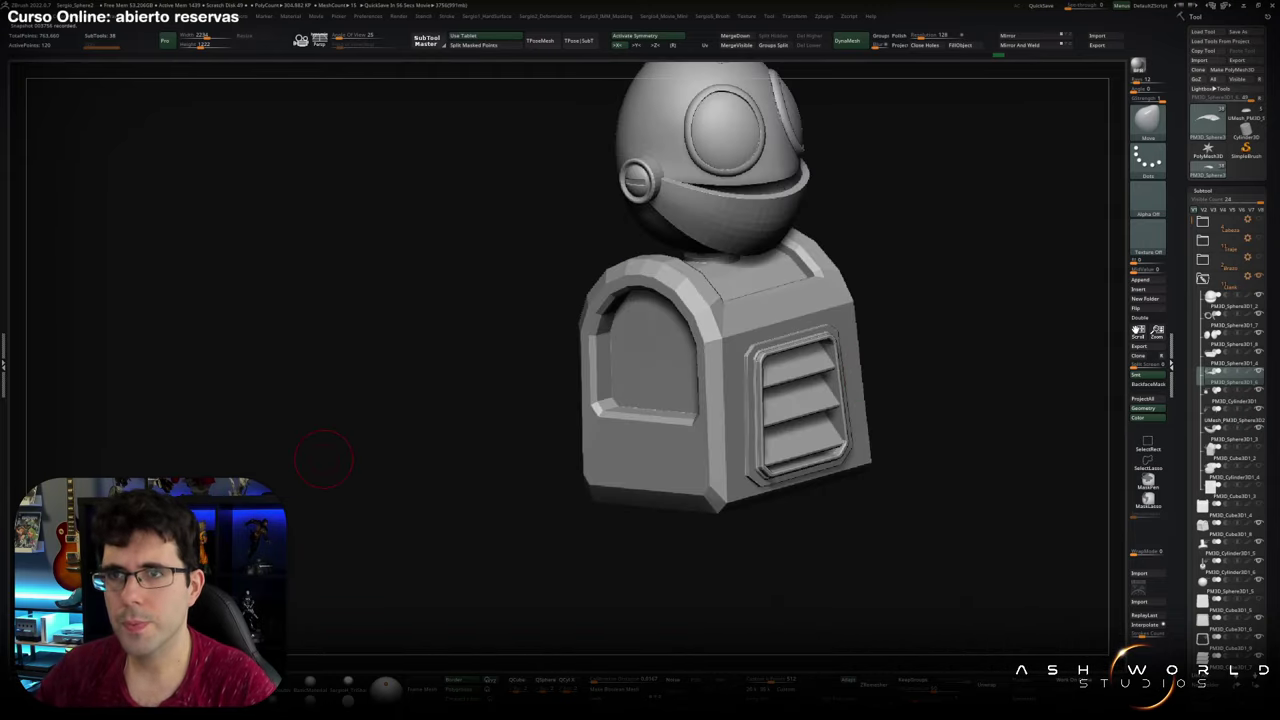
left_click(1140, 279)
left_click(800, 320)
key("w")
left_click_drag(640, 380, 628, 452)
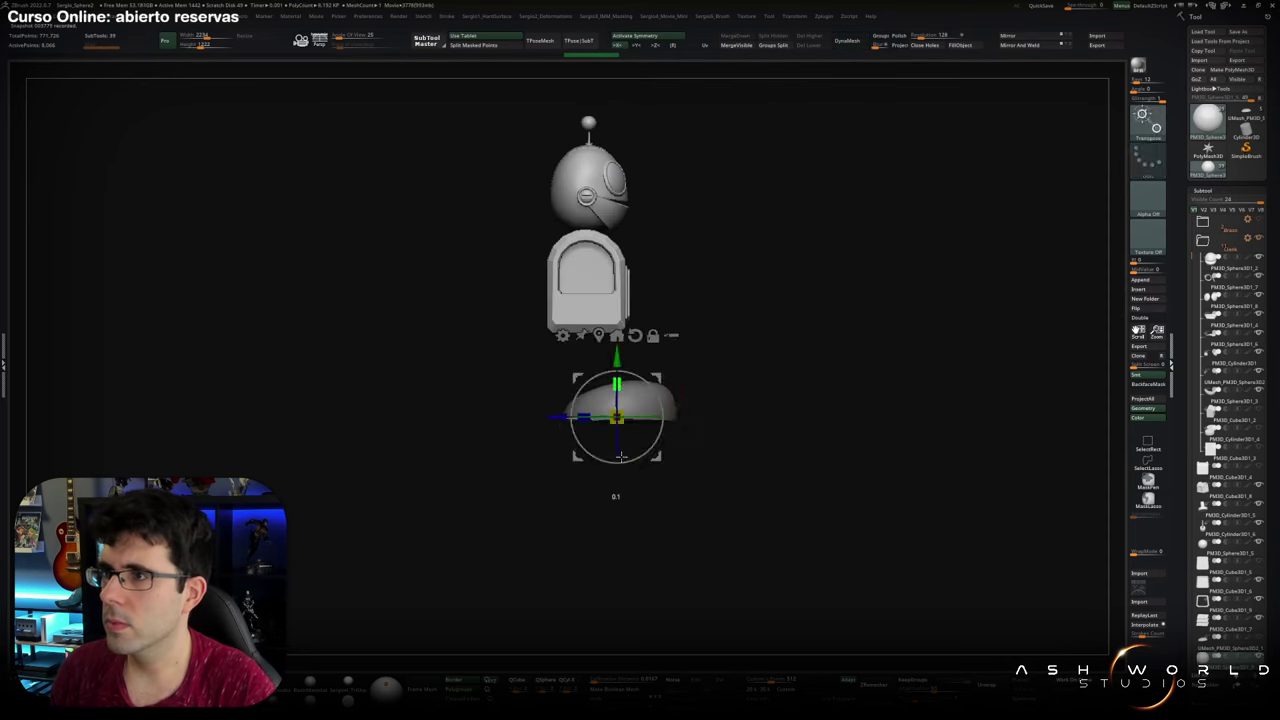
Turn to a straight front view and solo the new base sphere
left_click_drag(570, 380, 700, 440)
mouse_move(543, 457)
left_mouse_down()
mouse_move(644, 487)
mouse_move(643, 443)
mouse_move(692, 377)
mouse_move(639, 419)
mouse_move(757, 434)
mouse_move(549, 512)
left_mouse_up()
mouse_move(557, 458)
left_mouse_down()
mouse_move(620, 470)
mouse_move(645, 495)
mouse_move(640, 440)
mouse_move(698, 441)
mouse_move(508, 514)
left_mouse_up()
key("w")
key("q")
left_click(634, 437, "ctrl+shift")
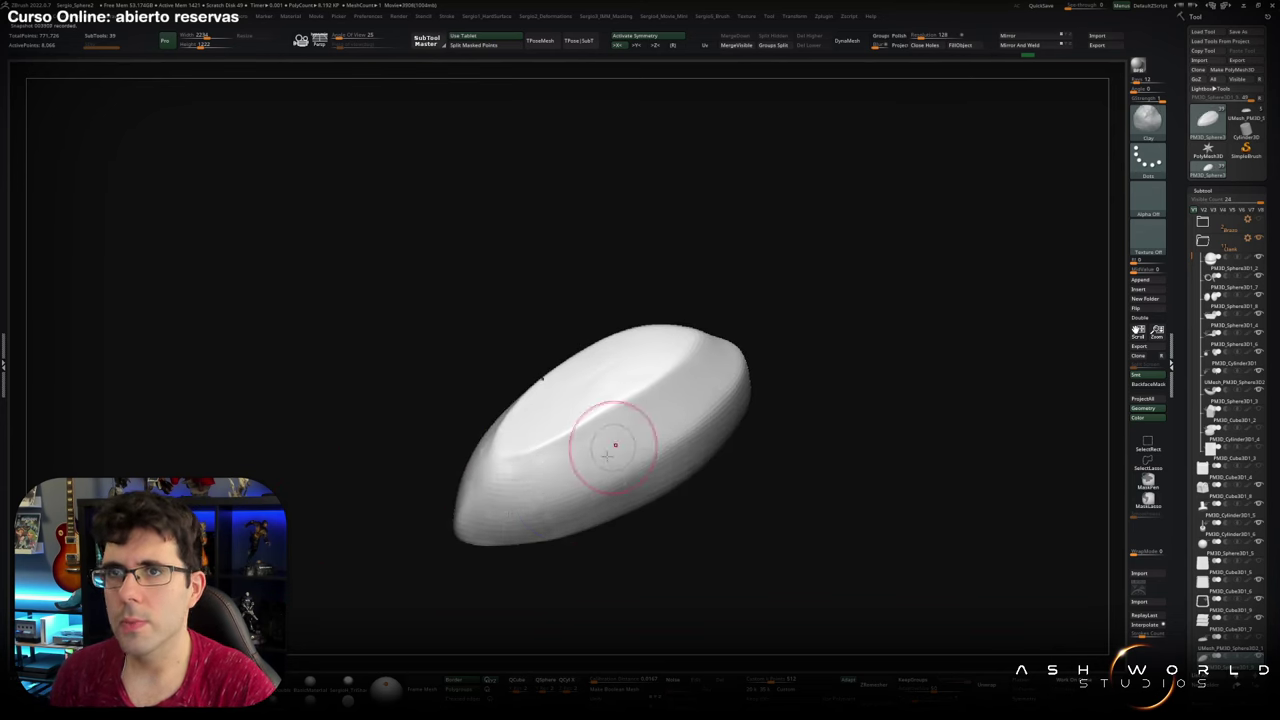
right_click_drag(615, 445, 514, 500)
Build up clay with ClayBuildup to shape the dome into a hollow-topped shoe shell
key("b")
key("c")
key("b")
left_click_drag(490, 560, 580, 485)
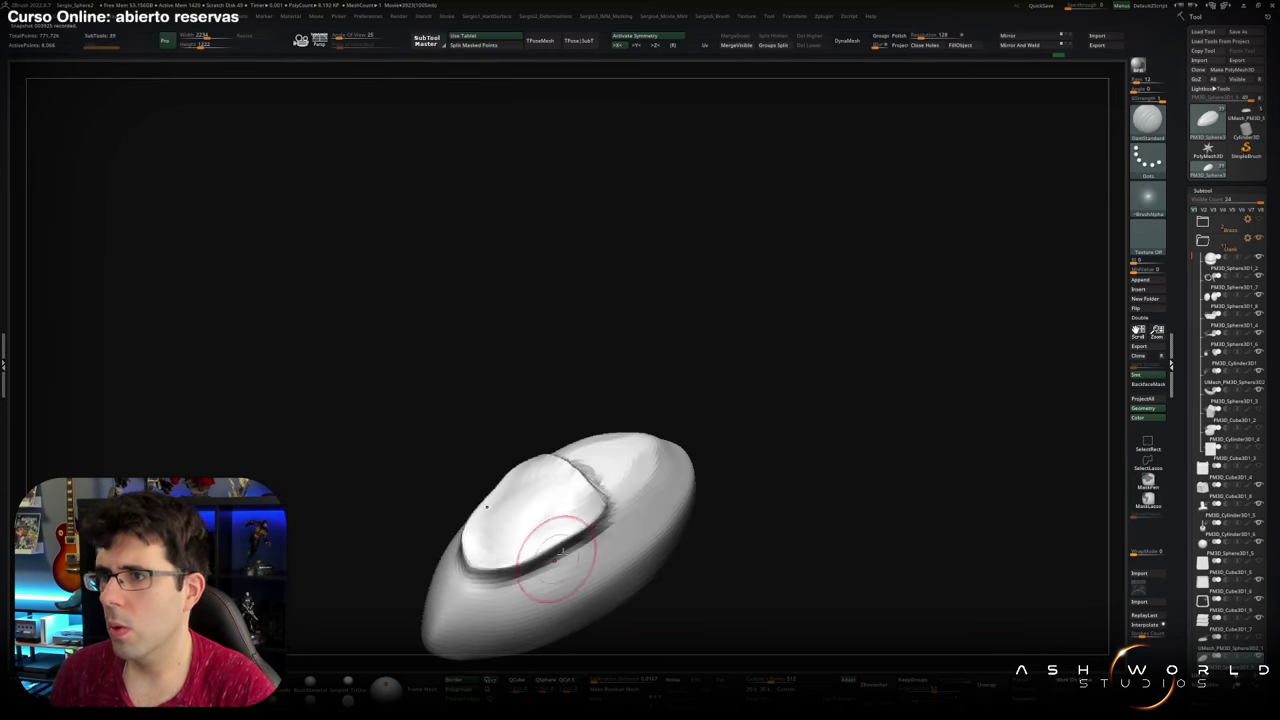
right_click_drag(600, 540, 414, 528)
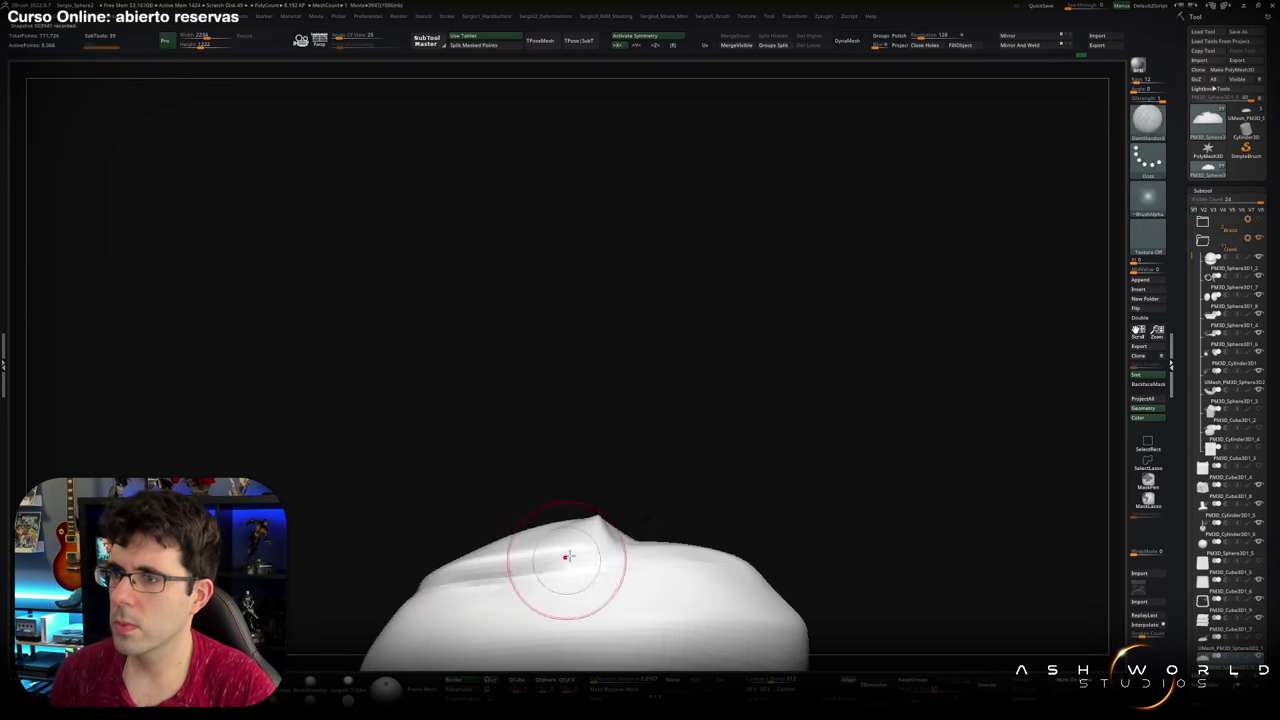
mouse_move(566, 556)
right_mouse_down()
mouse_move(900, 63)
mouse_move(573, 478)
mouse_move(614, 458)
mouse_move(586, 528)
mouse_move(571, 449)
mouse_move(560, 526)
mouse_move(607, 465)
mouse_move(752, 421)
mouse_move(555, 458)
right_mouse_up()
mouse_move(783, 363)
right_mouse_down()
mouse_move(717, 500)
mouse_move(643, 481)
mouse_move(630, 500)
mouse_move(645, 540)
mouse_move(727, 392)
mouse_move(611, 480)
mouse_move(615, 470)
mouse_move(618, 490)
right_mouse_up()
mouse_move(767, 392)
right_mouse_down("ctrl")
mouse_move(571, 500)
mouse_move(660, 485)
right_mouse_up("ctrl")
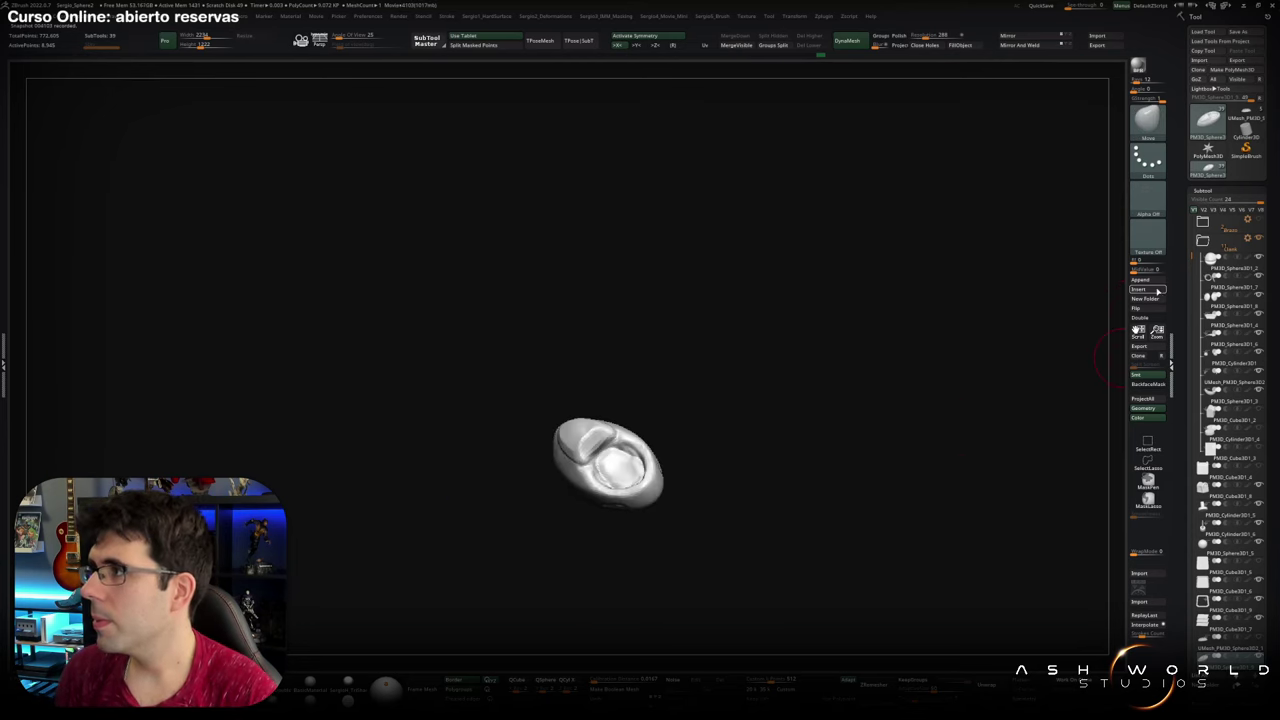
Select the cylinder piece and inspect the body and shoe from several angles
left_click(1220, 362)
key("w")
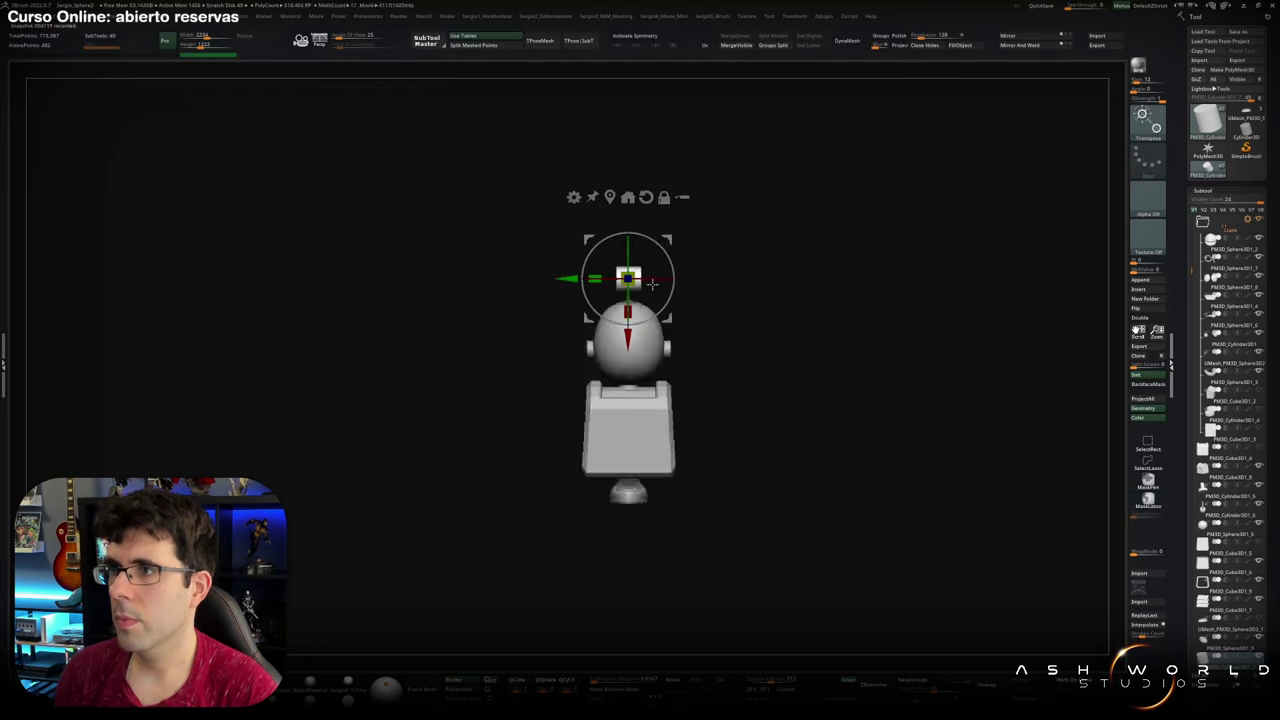
right_click_drag(648, 450, 536, 485, "ctrl")
right_click_drag(610, 467, 420, 510)
mouse_move(477, 479)
right_mouse_down("ctrl")
mouse_move(603, 517)
mouse_move(560, 540)
mouse_move(588, 553)
mouse_move(614, 543)
mouse_move(620, 443)
mouse_move(523, 457)
mouse_move(630, 490)
mouse_move(598, 577)
mouse_move(575, 600)
mouse_move(500, 578)
mouse_move(620, 500)
mouse_move(1000, 450)
right_mouse_up("ctrl")
key("w")
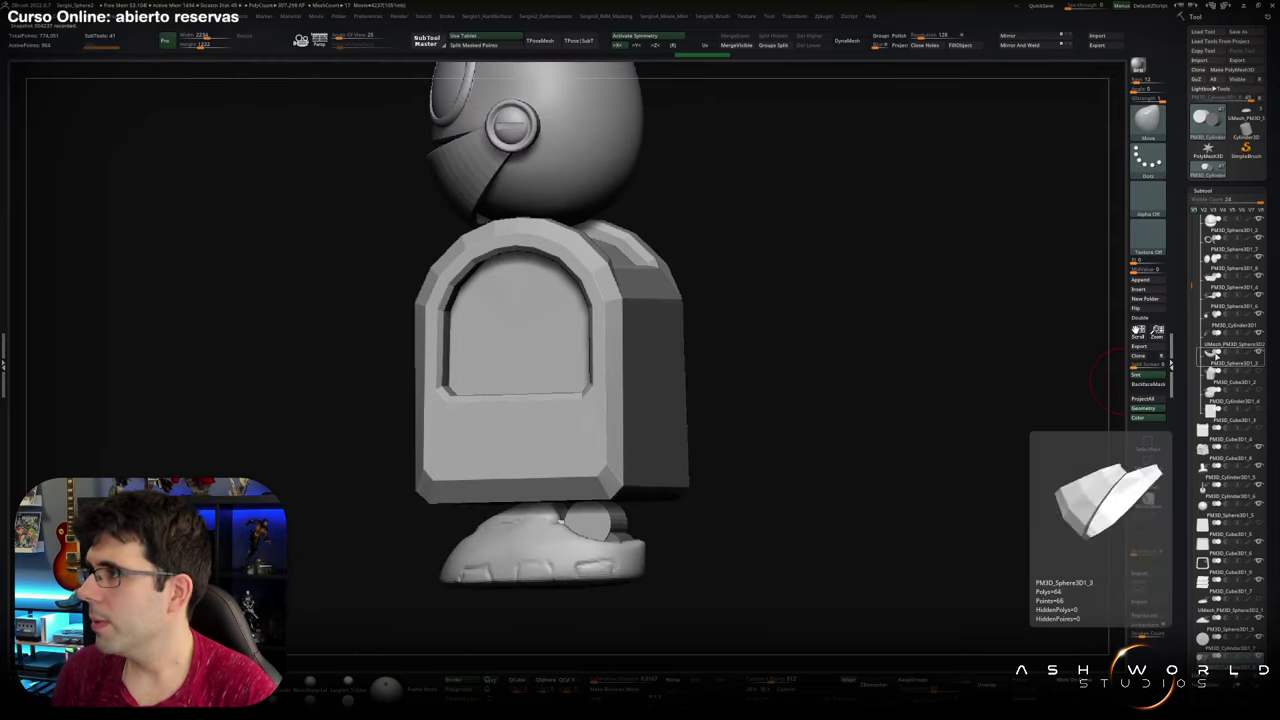
right_click_drag(1100, 371, 720, 418)
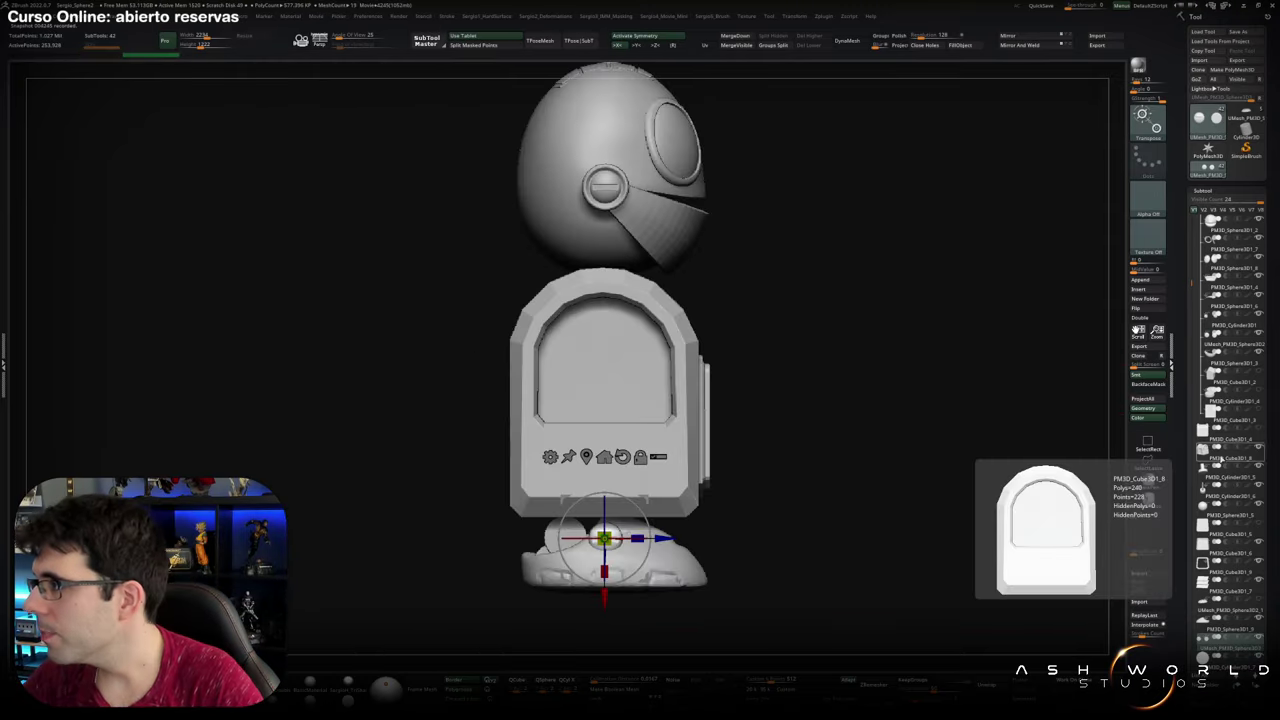
Select the antenna ball and body parts, group them into a new folder, and rename it with the Clank prefix
left_click(1225, 520)
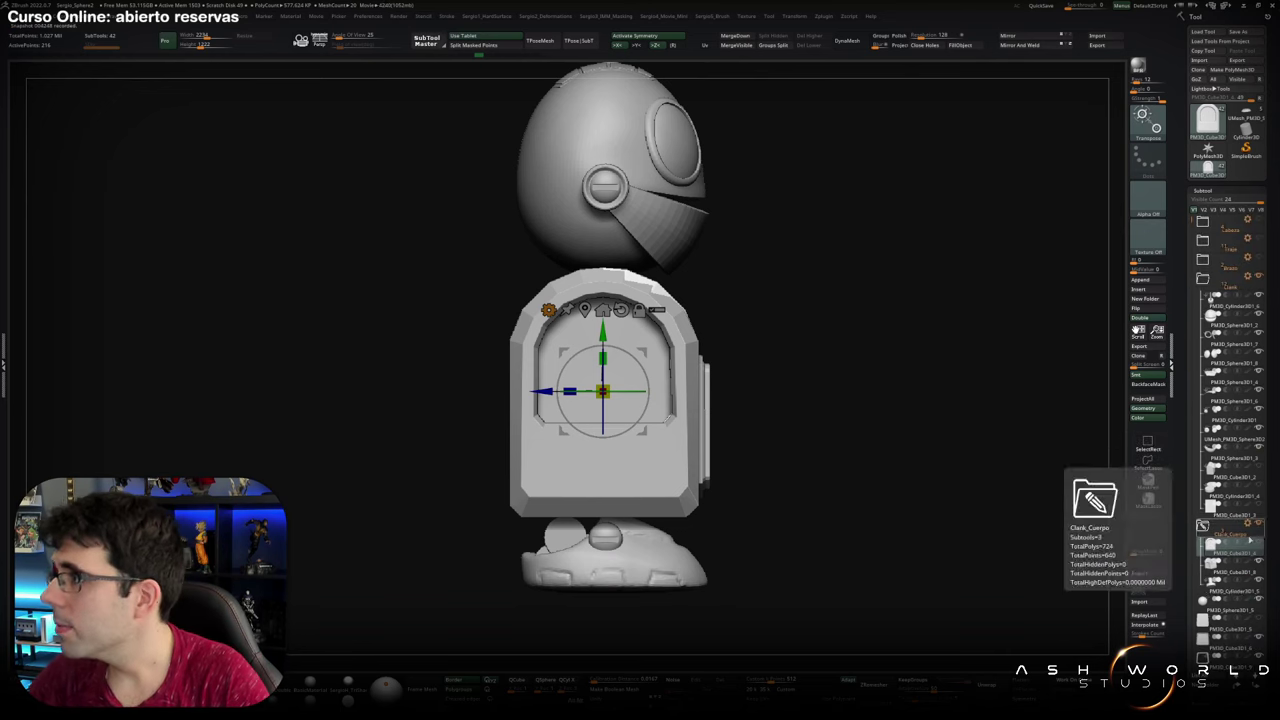
left_click(872, 440, "ctrl+shift")
left_click(650, 288, "ctrl+shift")
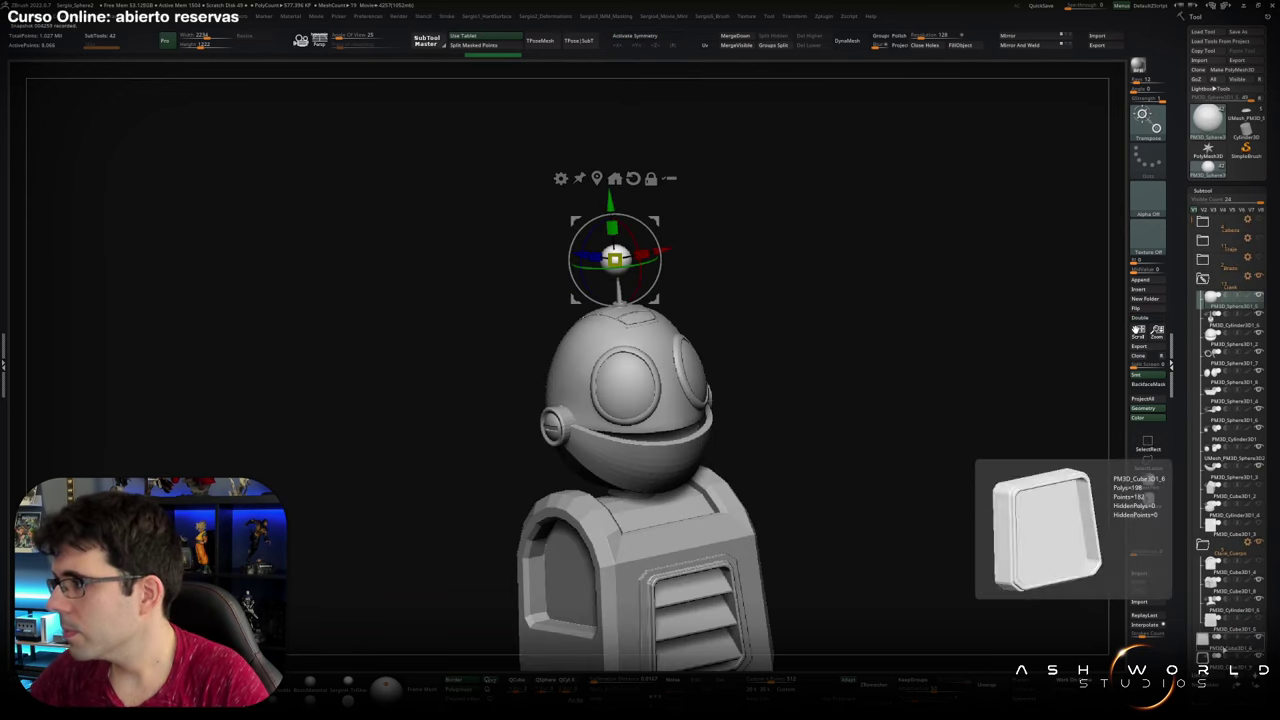
left_click(1226, 505)
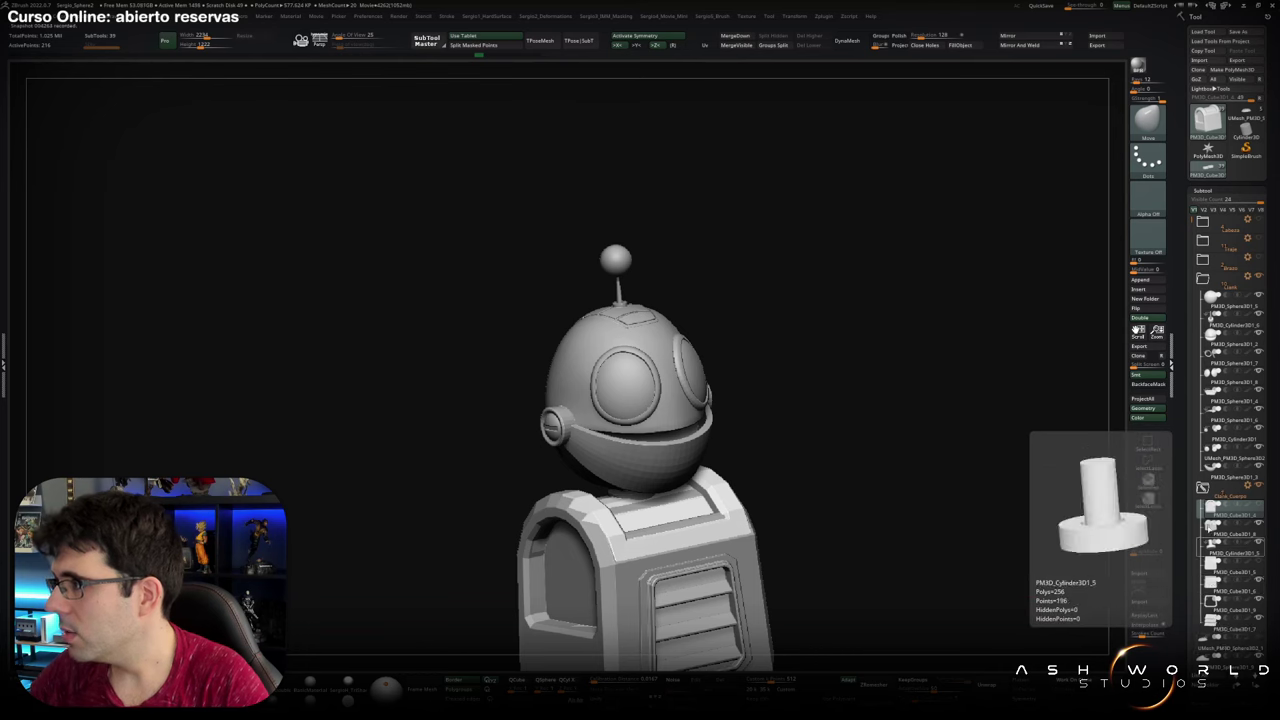
left_click(1208, 625)
key("Return")
left_click(1202, 505)
left_click(1095, 530)
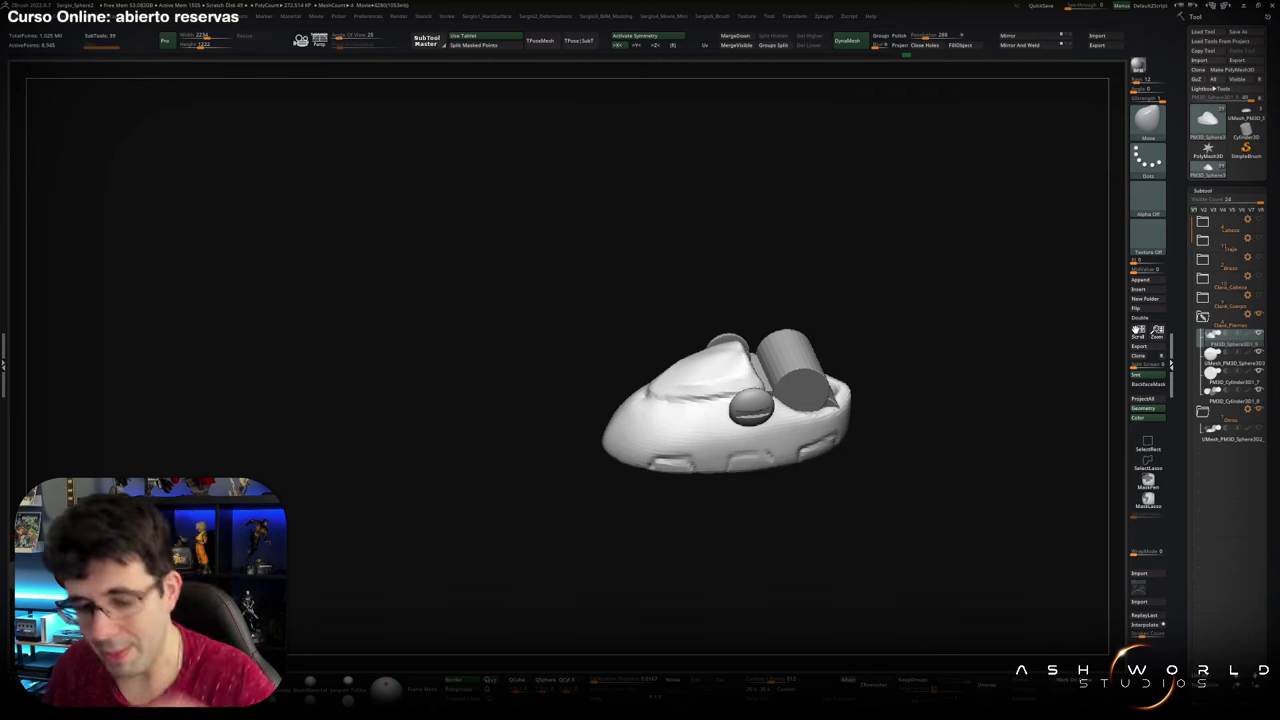
Polyloop the foot's side faces into a new polygroup band with ZModeler
mouse_move(600, 250)
left_mouse_down()
mouse_move(648, 400)
mouse_move(600, 400)
mouse_move(547, 505)
mouse_move(626, 460)
mouse_move(990, 360)
left_mouse_up()
key("w")
key("q")
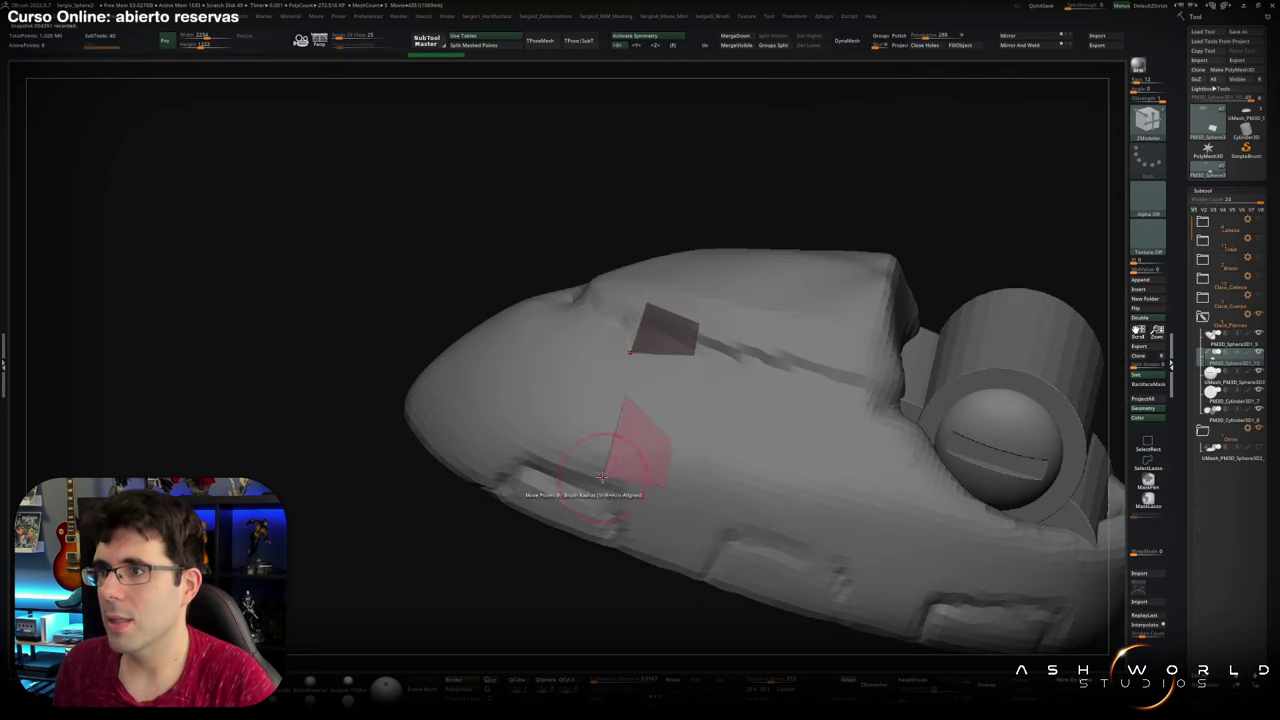
key("space")
left_click(600, 486)
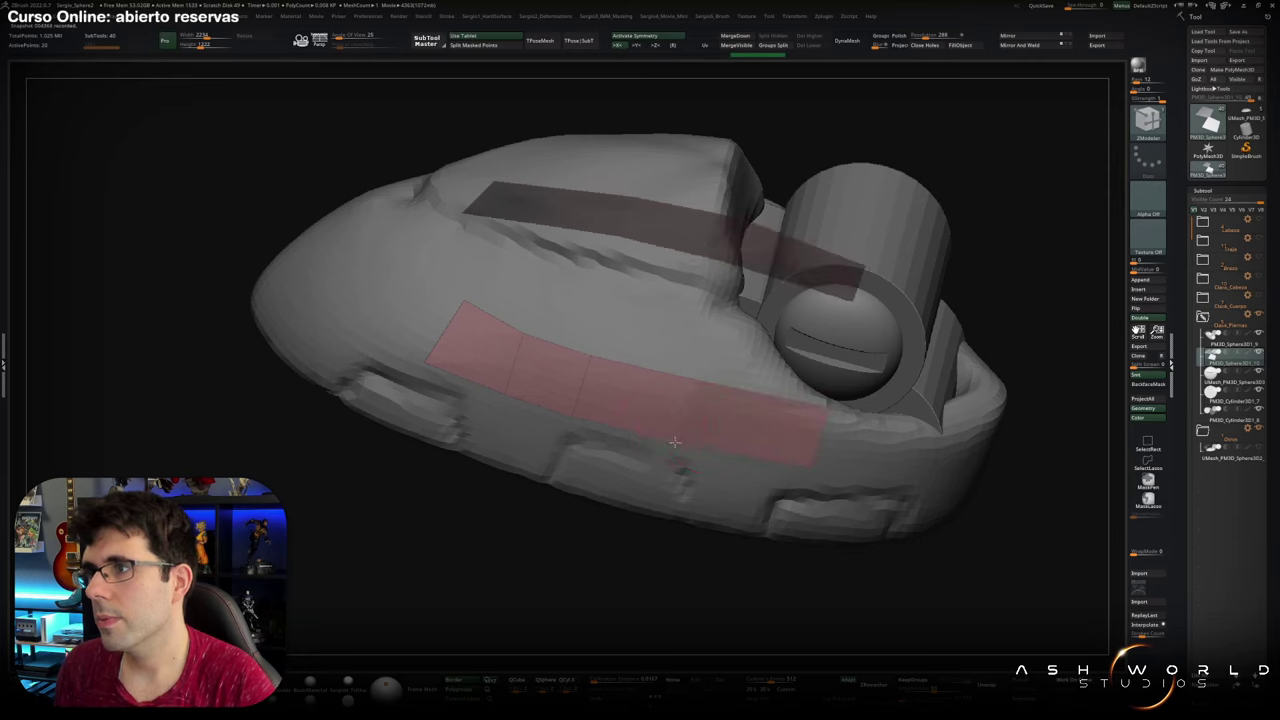
left_click_drag(709, 423, 680, 500)
Refine the rim's shape with Move Points By Brush Radius, checking it from several angles
mouse_move(680, 500)
right_mouse_down()
mouse_move(600, 470)
mouse_move(441, 443)
mouse_move(869, 325)
mouse_move(600, 443)
mouse_move(552, 432)
mouse_move(582, 461)
right_mouse_up()
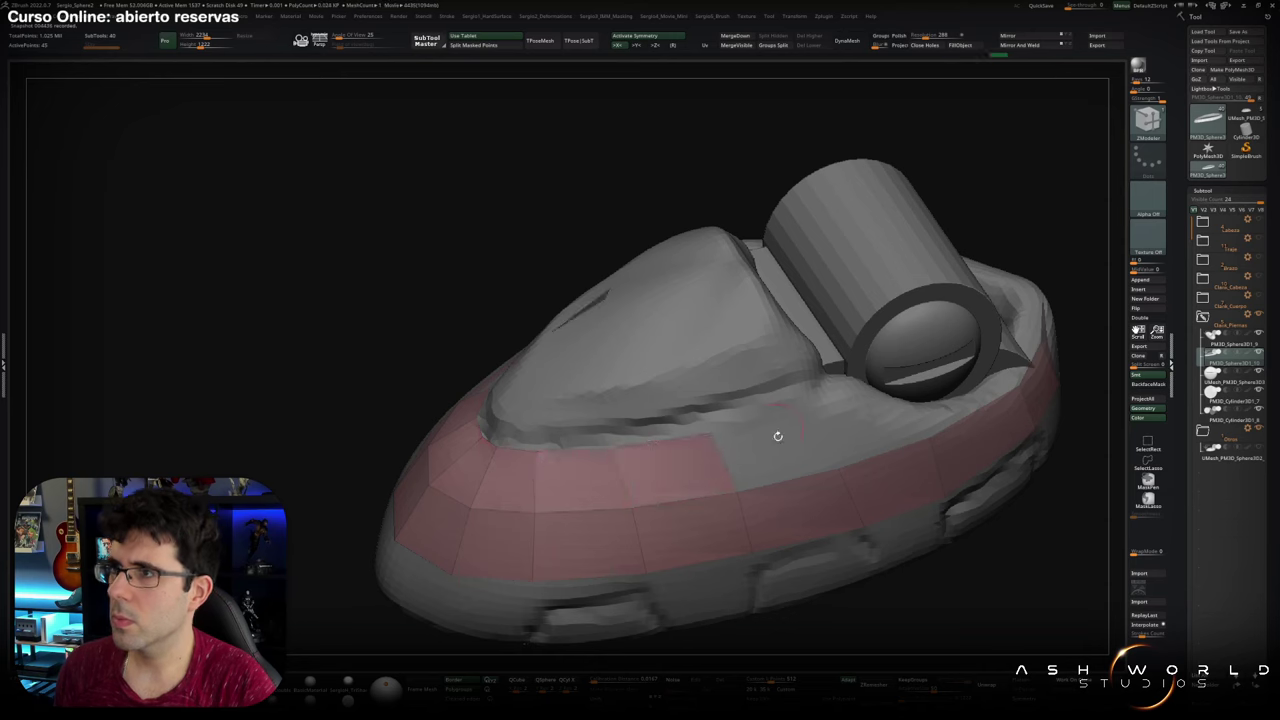
right_click_drag(778, 436, 797, 386)
right_click_drag(623, 433, 614, 500)
mouse_move(750, 477)
right_mouse_down()
mouse_move(708, 428)
mouse_move(663, 468)
mouse_move(580, 473)
mouse_move(661, 457)
right_mouse_up()
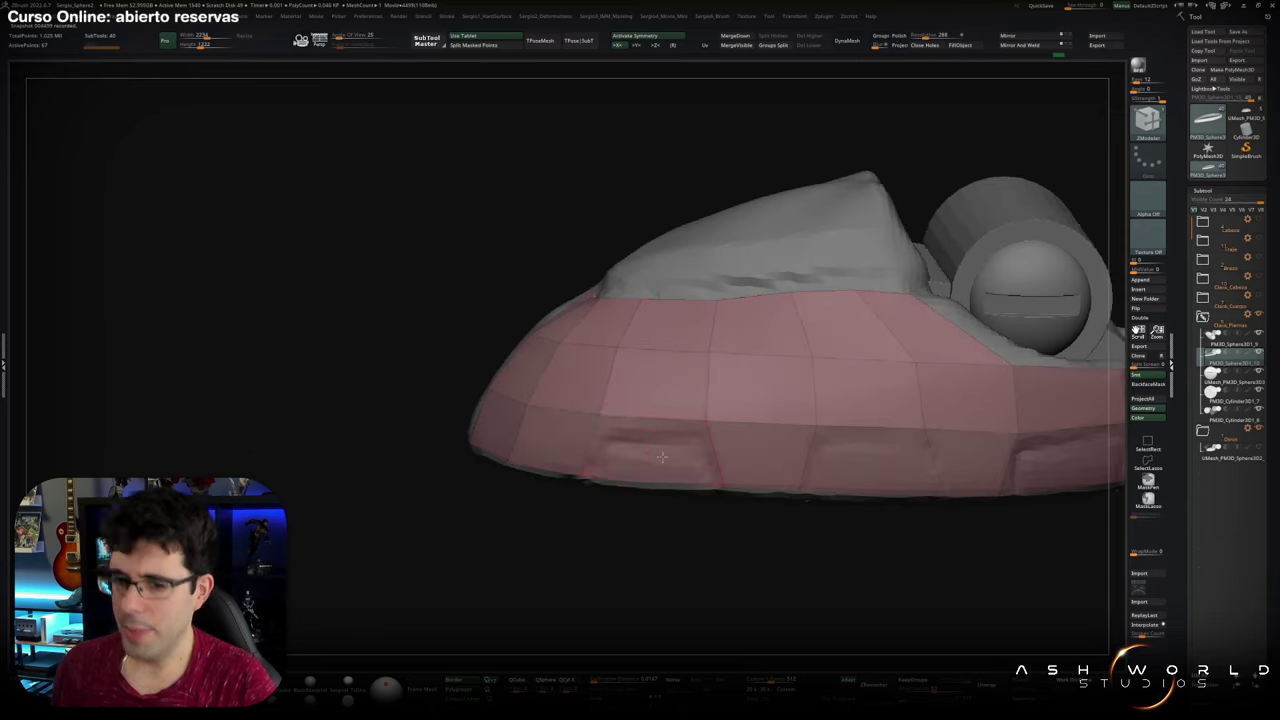
mouse_move(660, 404)
right_mouse_down()
mouse_move(657, 448)
mouse_move(567, 468)
mouse_move(585, 497)
right_mouse_up()
right_click_drag(672, 451, 674, 199)
key("ctrl+z")
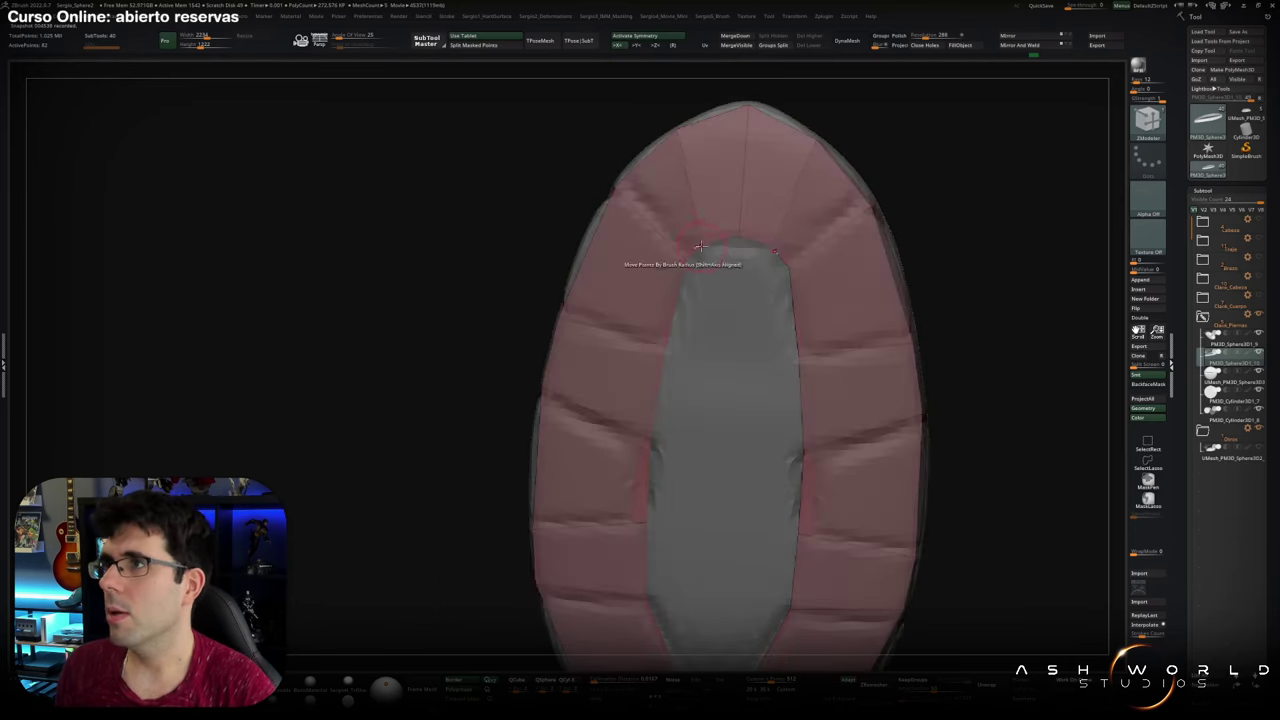
mouse_move(697, 343)
right_mouse_down()
mouse_move(700, 491)
mouse_move(678, 445)
mouse_move(541, 360)
right_mouse_up()
mouse_move(628, 387)
right_mouse_down()
mouse_move(686, 403)
mouse_move(585, 380)
right_mouse_up()
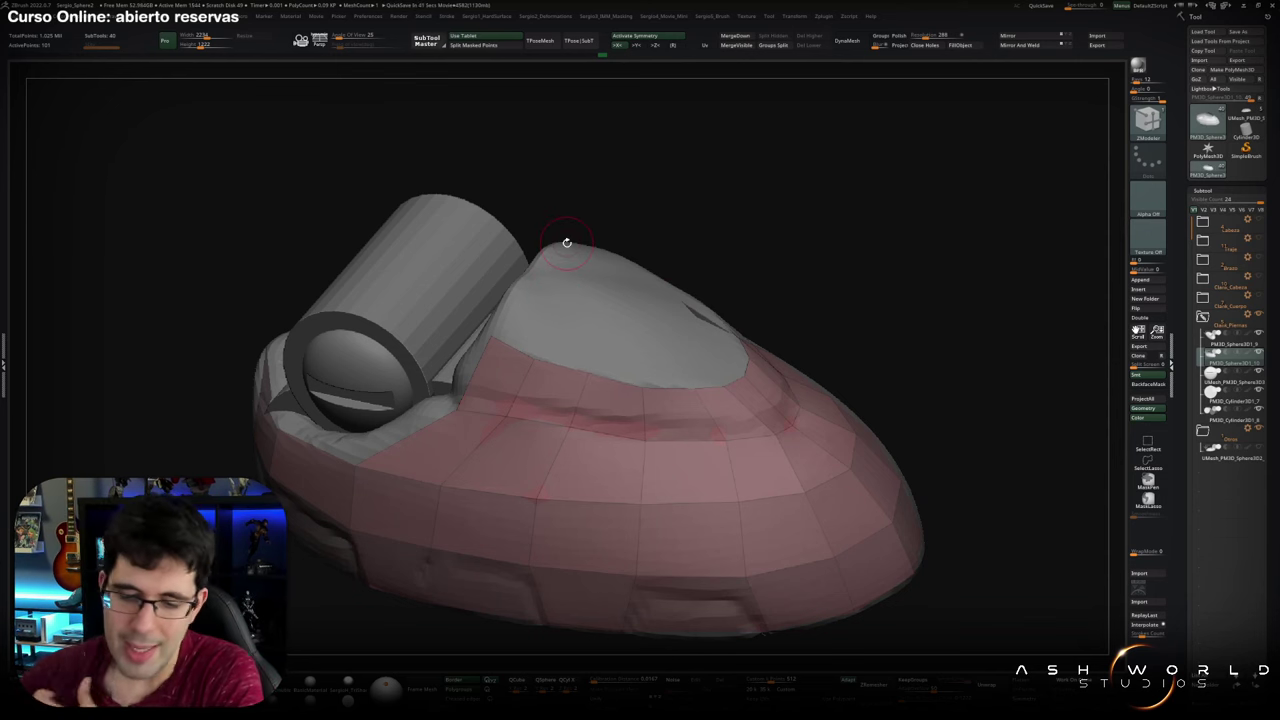
mouse_move(566, 242)
right_mouse_down()
mouse_move(871, 363)
mouse_move(682, 405)
mouse_move(782, 572)
mouse_move(721, 325)
right_mouse_up()
key("b")
key("z")
key("m")
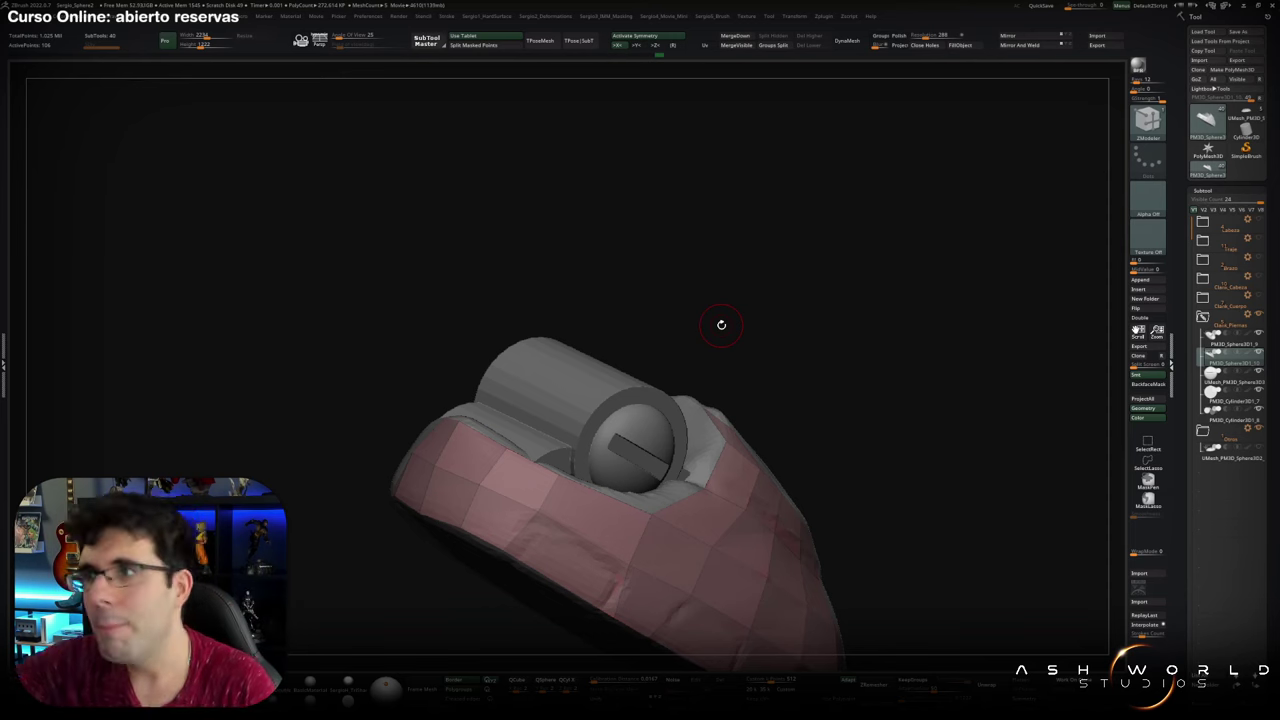
left_click_drag(721, 325, 600, 420, "shift")
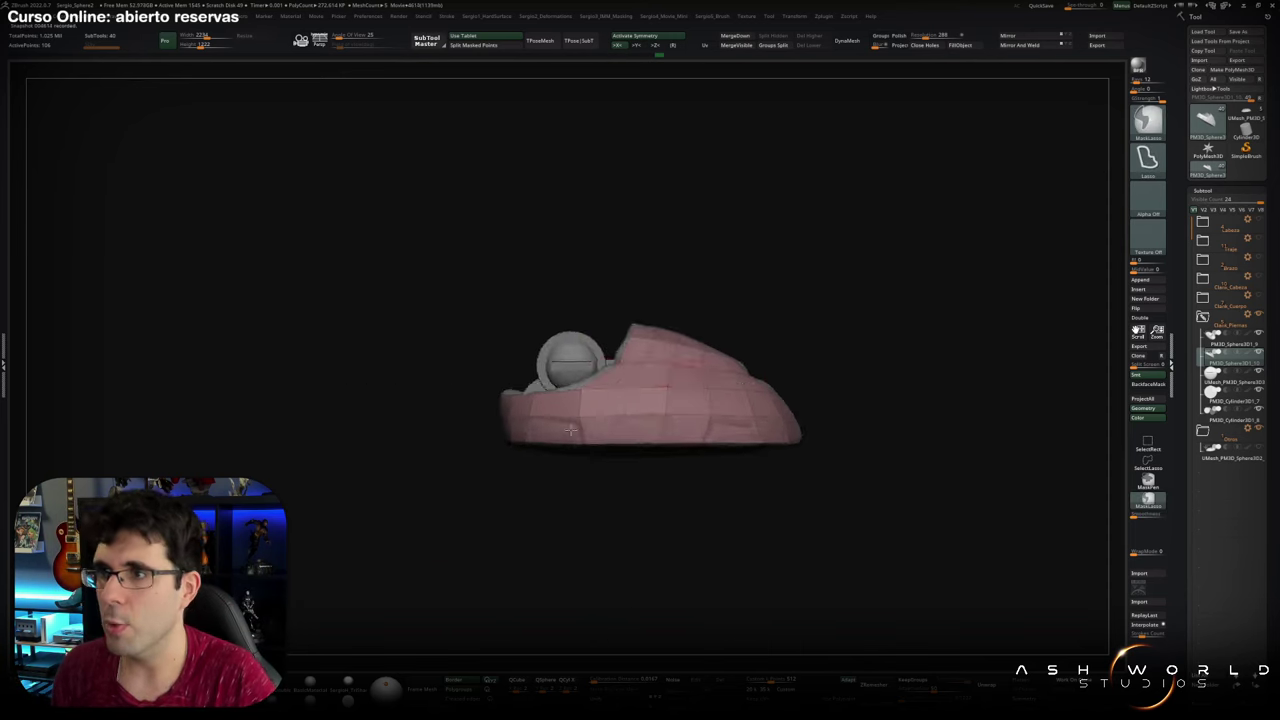
Enlarge the brush and shift the foot shape toward the left
left_click_drag(520, 489, 520, 560, "shift")
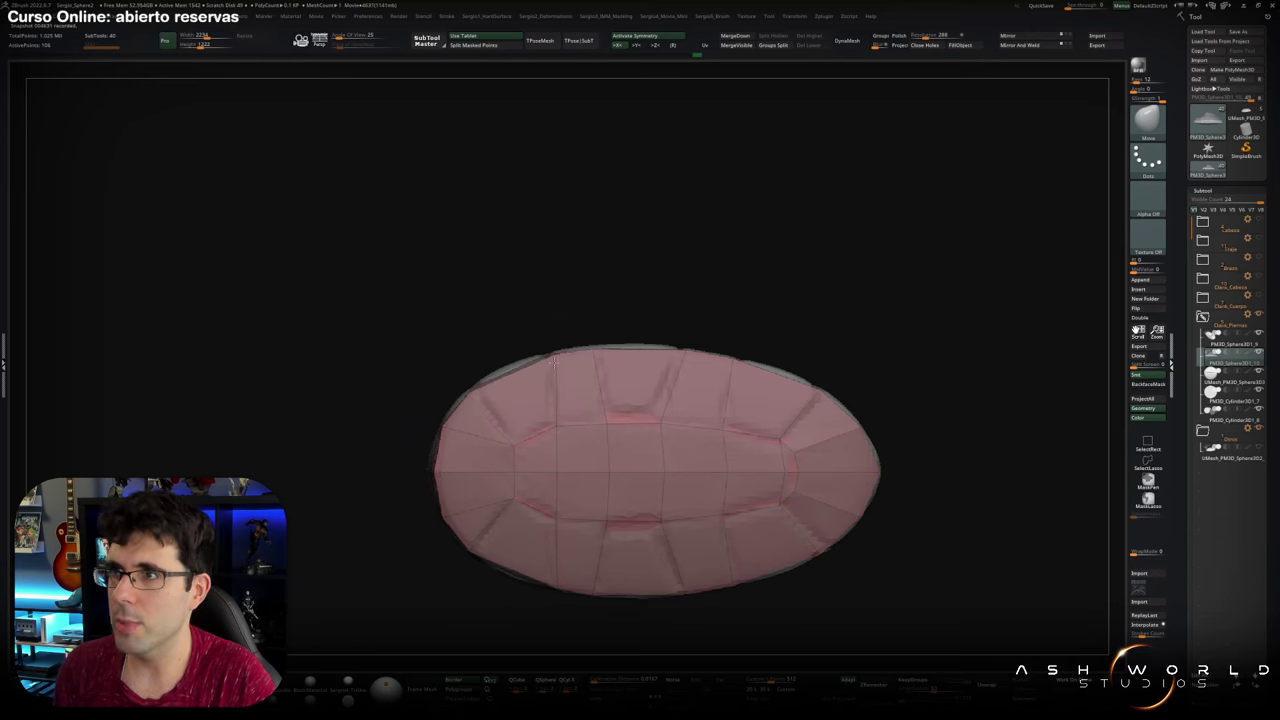
right_click(558, 360)
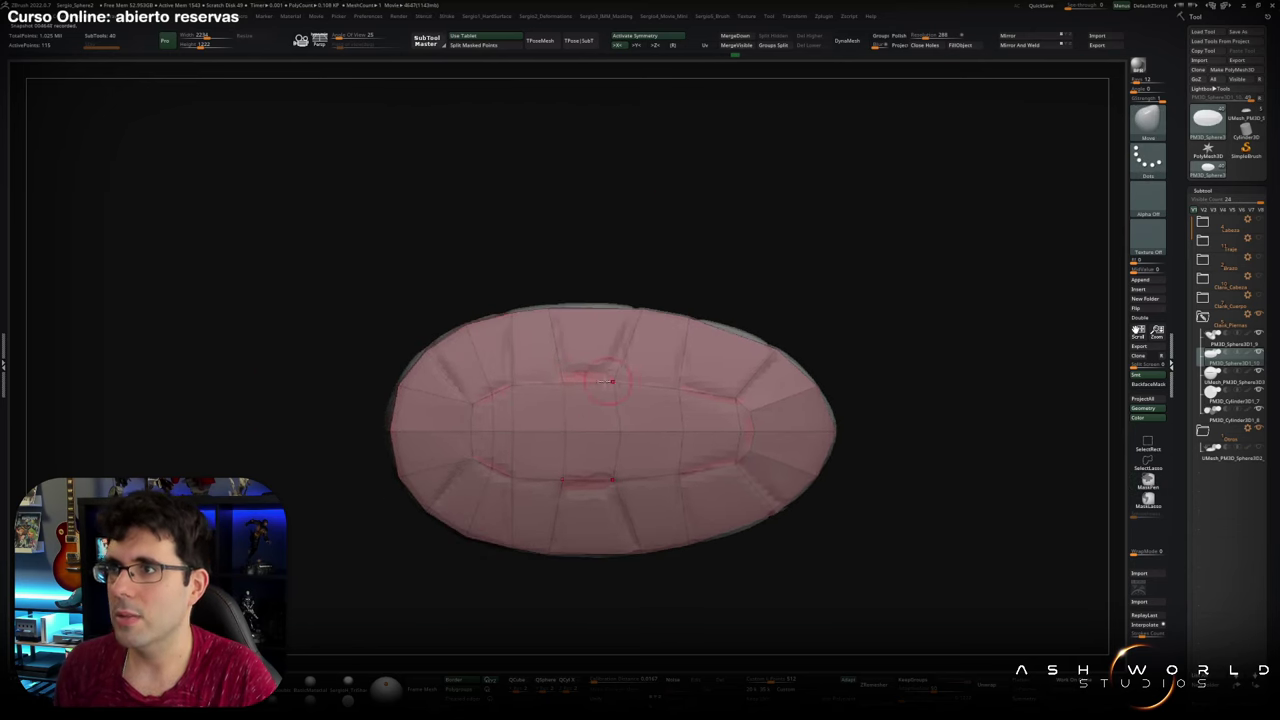
mouse_move(543, 378)
right_mouse_down("alt")
mouse_move(572, 402)
mouse_move(497, 509)
mouse_move(653, 503)
mouse_move(640, 540)
right_mouse_up("alt")
mouse_move(751, 143)
right_mouse_down()
mouse_move(587, 488)
mouse_move(676, 426)
mouse_move(670, 553)
mouse_move(635, 455)
mouse_move(640, 470)
mouse_move(596, 442)
right_mouse_up()
key("b")
key("z")
key("m")
key("b")
key("m")
key("v")
Isolate the red rim piece and add an inner edge loop using the Hard Surface menu
left_click(670, 553, "ctrl+shift")
key("b")
key("z")
key("m")
key("shift+f")
key("shift+f")
key("shift+f")
right_click_drag(677, 451, 640, 330)
key("space")
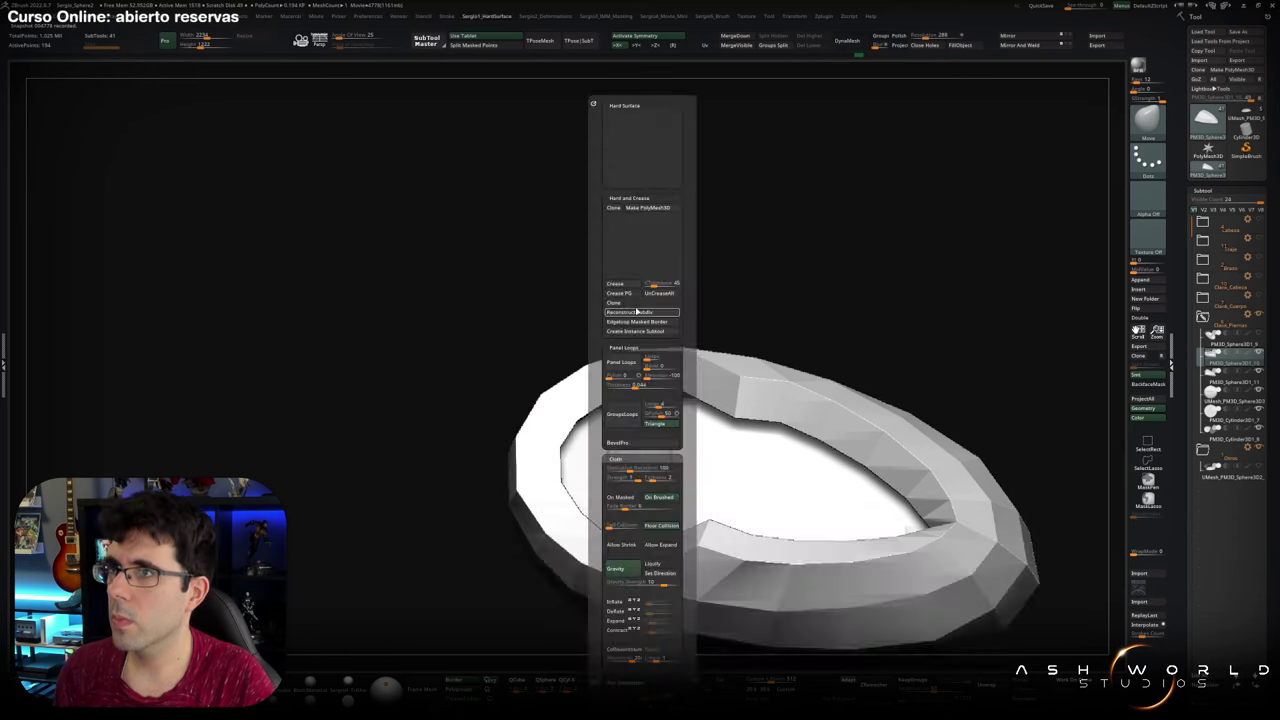
left_click(637, 312)
mouse_move(500, 329)
right_mouse_down("alt")
mouse_move(677, 317)
mouse_move(704, 527)
mouse_move(648, 449)
right_mouse_up("alt")
key("shift+f")
key("f")
key("shift+f")
key("shift+f")
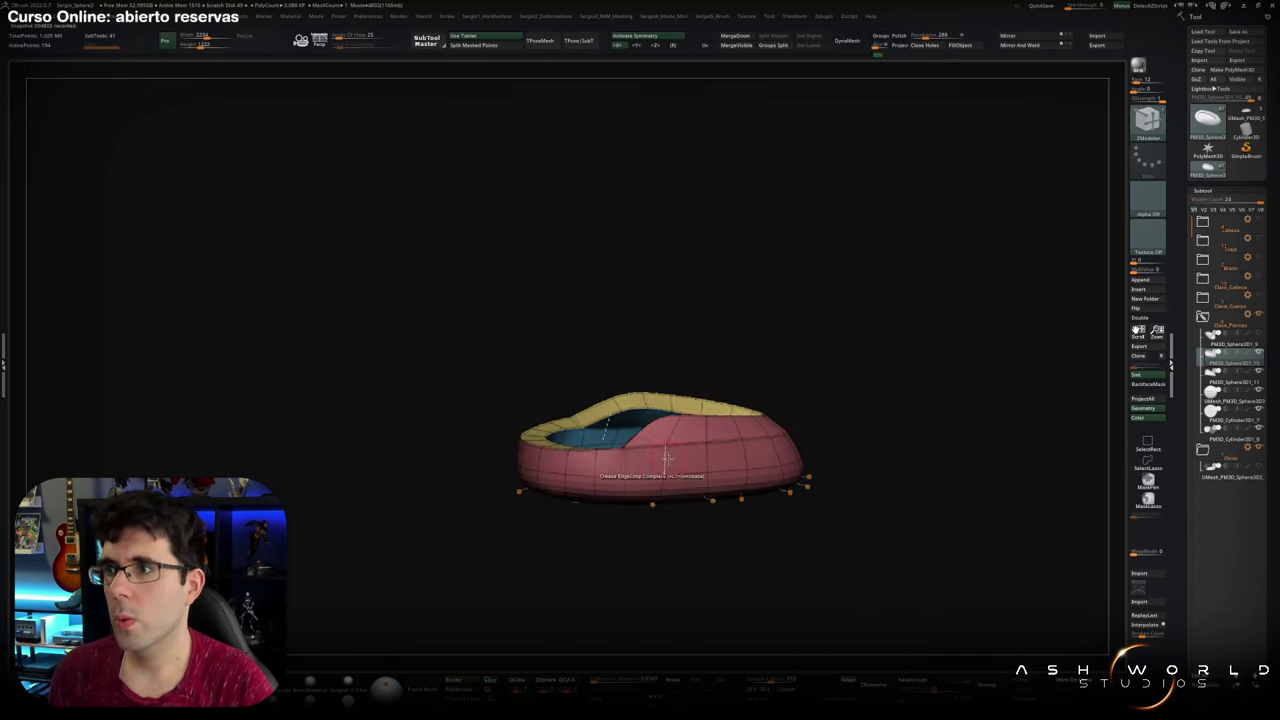
mouse_move(549, 454)
right_mouse_down()
mouse_move(634, 443)
mouse_move(686, 457)
mouse_move(668, 517)
mouse_move(634, 410)
right_mouse_up()
key("shift+f")
Move the rim vertically with the gizmo to fit under the cockpit piece
key("w")
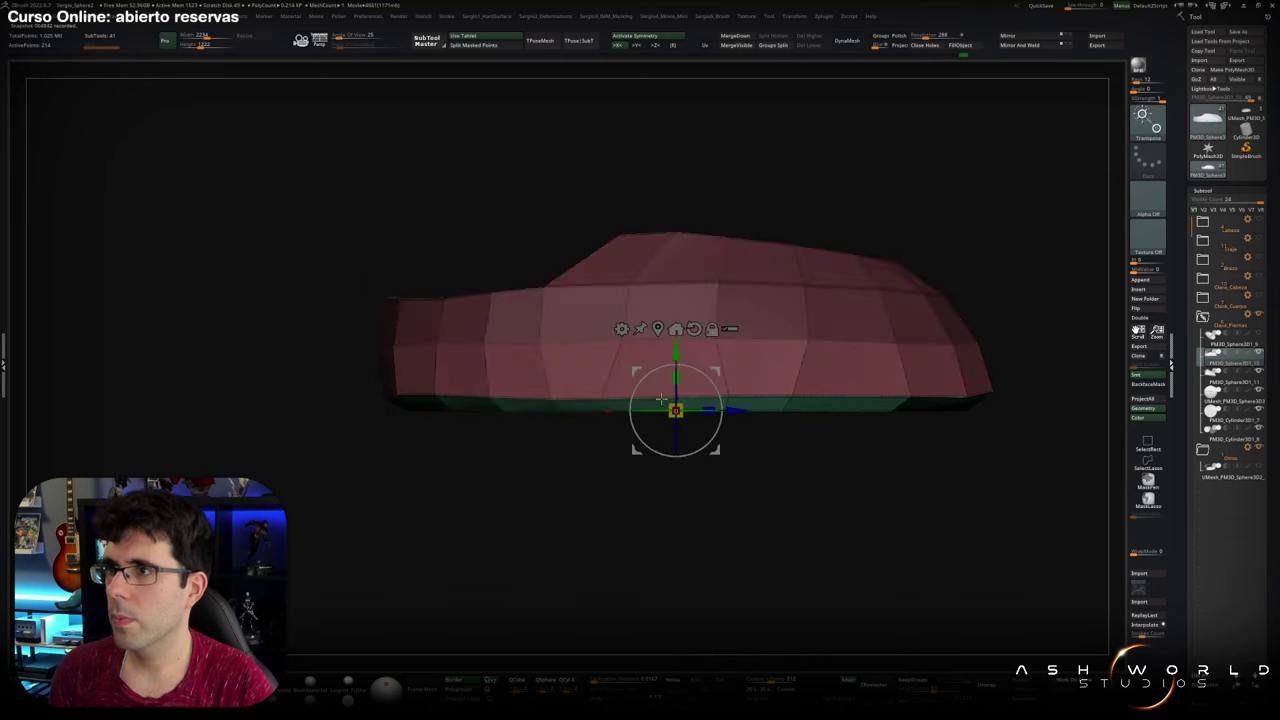
right_click_drag(701, 613, 704, 570)
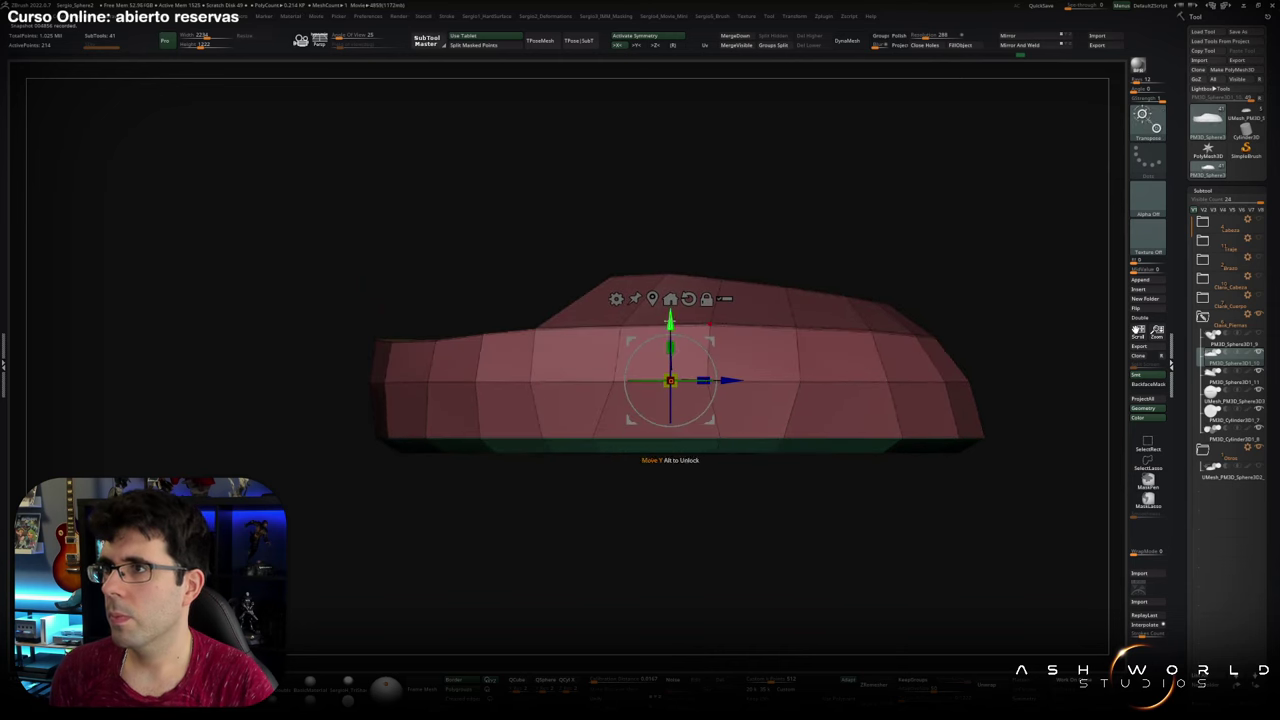
mouse_move(903, 386)
right_mouse_down()
mouse_move(700, 450)
mouse_move(655, 375)
mouse_move(640, 420)
mouse_move(686, 400)
mouse_move(709, 445)
mouse_move(640, 513)
right_mouse_up()
left_click(686, 400, "alt")
key("w")
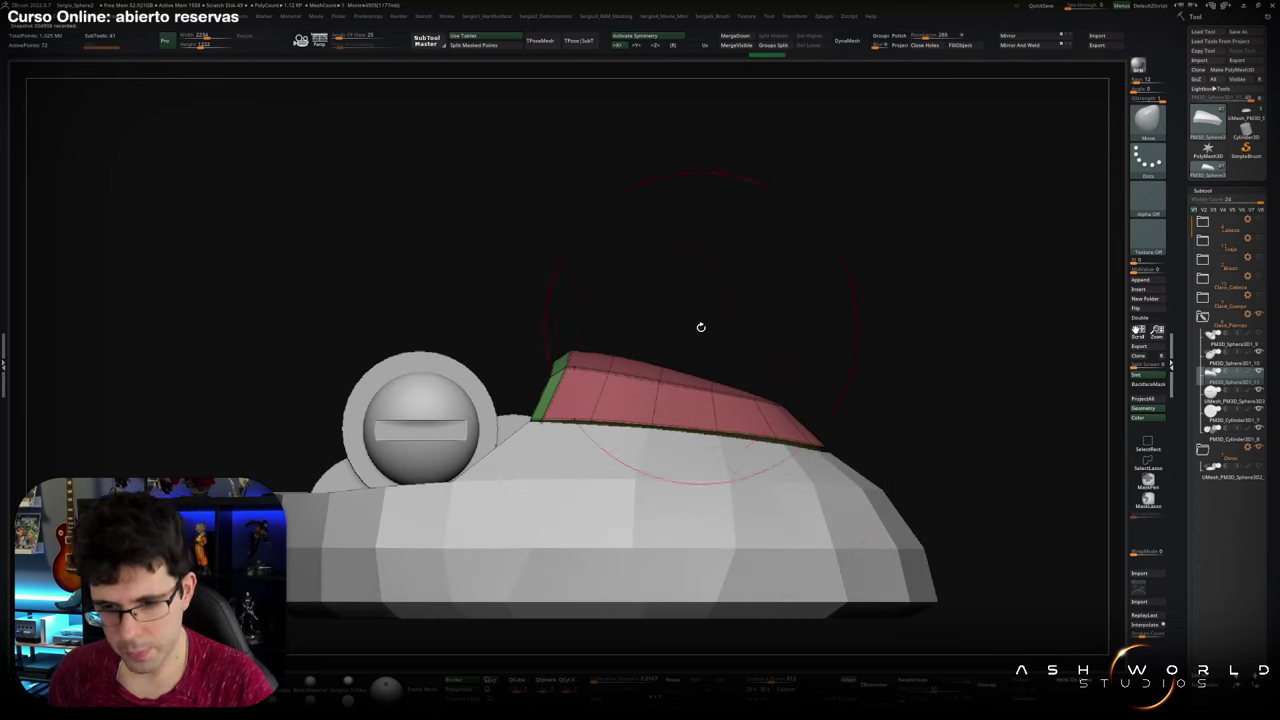
mouse_move(648, 327)
right_mouse_down()
mouse_move(594, 357)
mouse_move(566, 443)
mouse_move(607, 457)
right_mouse_up()
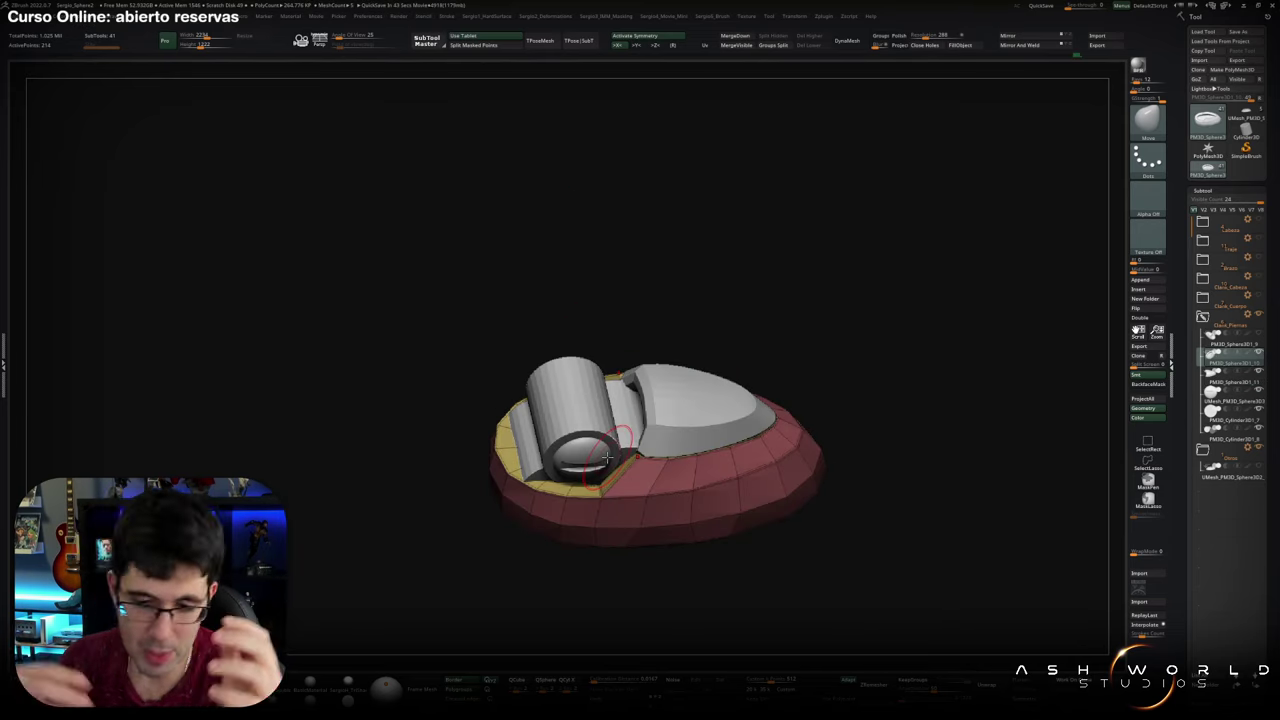
Nudge the red rim slightly left with the Transpose gizmo
mouse_move(607, 457)
right_mouse_down("ctrl")
mouse_move(709, 391)
mouse_move(674, 491)
right_mouse_up("ctrl")
key("w")
mouse_move(612, 457)
left_mouse_down()
mouse_move(587, 458)
mouse_move(663, 491)
mouse_move(543, 400)
mouse_move(709, 393)
left_mouse_up()
key("q")
mouse_move(530, 380)
left_mouse_down()
mouse_move(612, 440)
mouse_move(657, 443)
mouse_move(560, 480)
mouse_move(457, 469)
mouse_move(663, 465)
mouse_move(648, 410)
mouse_move(621, 551)
left_mouse_up()
Inset the rim's lower side polygons and mask an edge loop along the rim
key("b")
key("z")
key("m")
key("space")
left_click(790, 489)
key("shift+f")
key("f")
key("shift+f")
key("space")
left_click(590, 390)
mouse_move(620, 486)
left_mouse_down("alt")
mouse_move(476, 459)
mouse_move(743, 277)
mouse_move(707, 410)
mouse_move(767, 319)
mouse_move(640, 370)
mouse_move(686, 466)
mouse_move(485, 441)
left_mouse_up("alt")
Isolate the rim base piece and inspect its green recessed faces from below and above
left_click(707, 410, "ctrl+shift")
key("shift+f")
key("shift+f")
key("space")
mouse_move(520, 352)
left_mouse_down()
mouse_move(514, 400)
mouse_move(719, 315)
mouse_move(712, 446)
mouse_move(486, 414)
mouse_move(766, 360)
mouse_move(809, 363)
mouse_move(812, 418)
mouse_move(586, 557)
mouse_move(614, 503)
mouse_move(586, 500)
mouse_move(580, 365)
mouse_move(600, 434)
mouse_move(563, 403)
mouse_move(700, 380)
mouse_move(572, 375)
left_mouse_up()
key("space")
key("f")
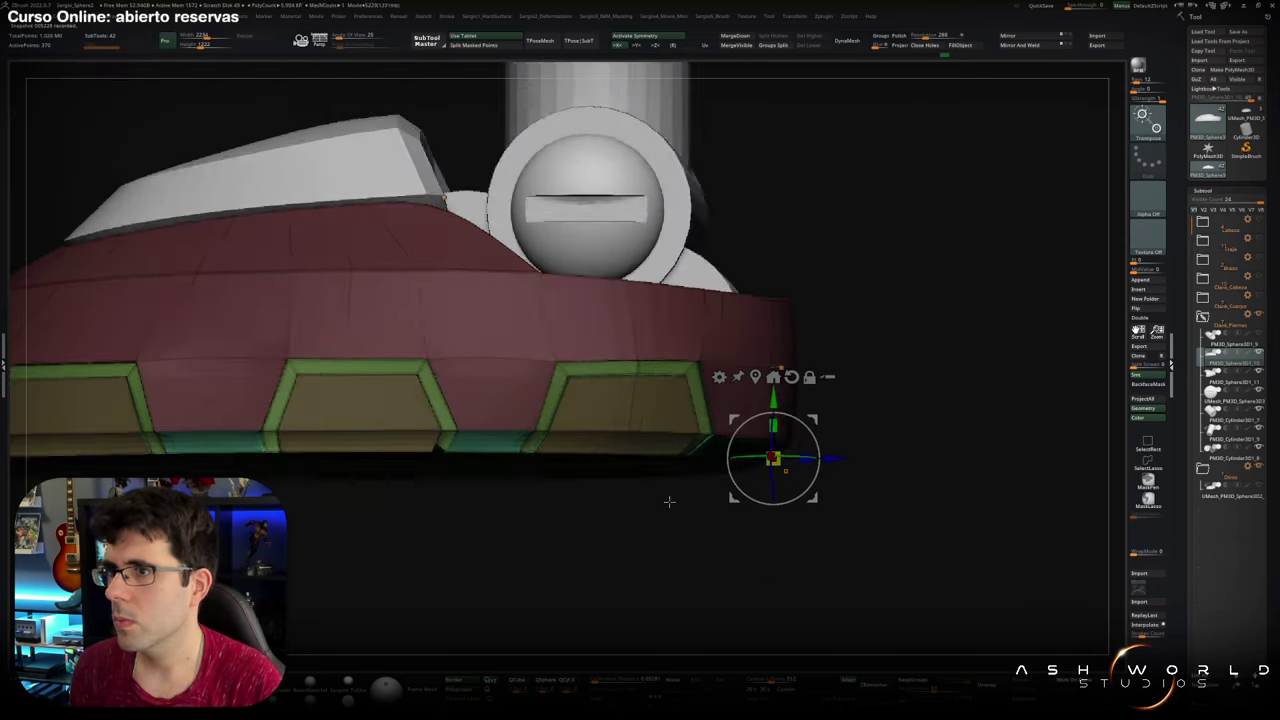
mouse_move(669, 503)
left_mouse_down()
mouse_move(657, 455)
mouse_move(463, 460)
mouse_move(628, 393)
mouse_move(511, 484)
mouse_move(760, 515)
mouse_move(455, 432)
mouse_move(619, 456)
mouse_move(943, 449)
left_mouse_up()
key("space")
key("w")
left_click_drag(800, 492, 973, 454, "shift")
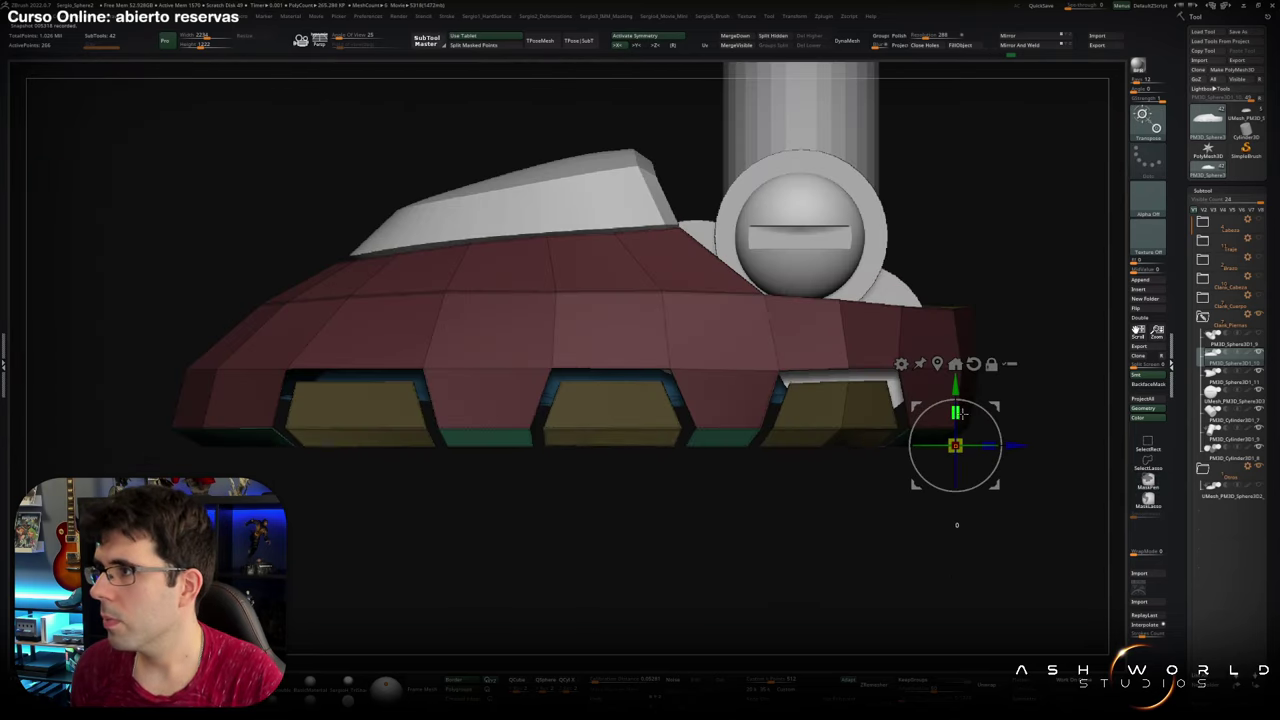
mouse_move(829, 466)
left_mouse_down()
mouse_move(680, 571)
mouse_move(570, 360)
left_mouse_up()
key("w")
mouse_move(578, 440)
left_mouse_down()
mouse_move(543, 414)
mouse_move(568, 463)
left_mouse_up()
key("q")
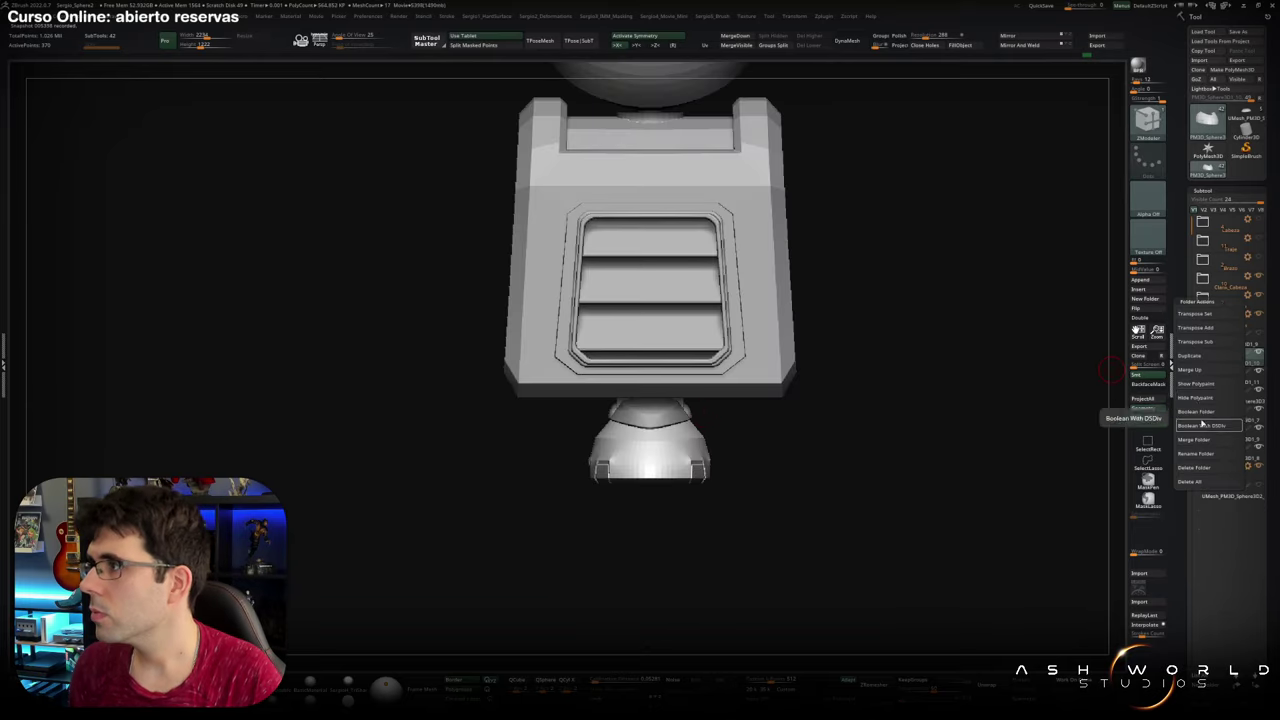
Orbit the full character from a straight front view up to an overhead angle of the robot
mouse_move(703, 482)
left_mouse_down()
mouse_move(731, 417)
mouse_move(635, 483)
left_mouse_up()
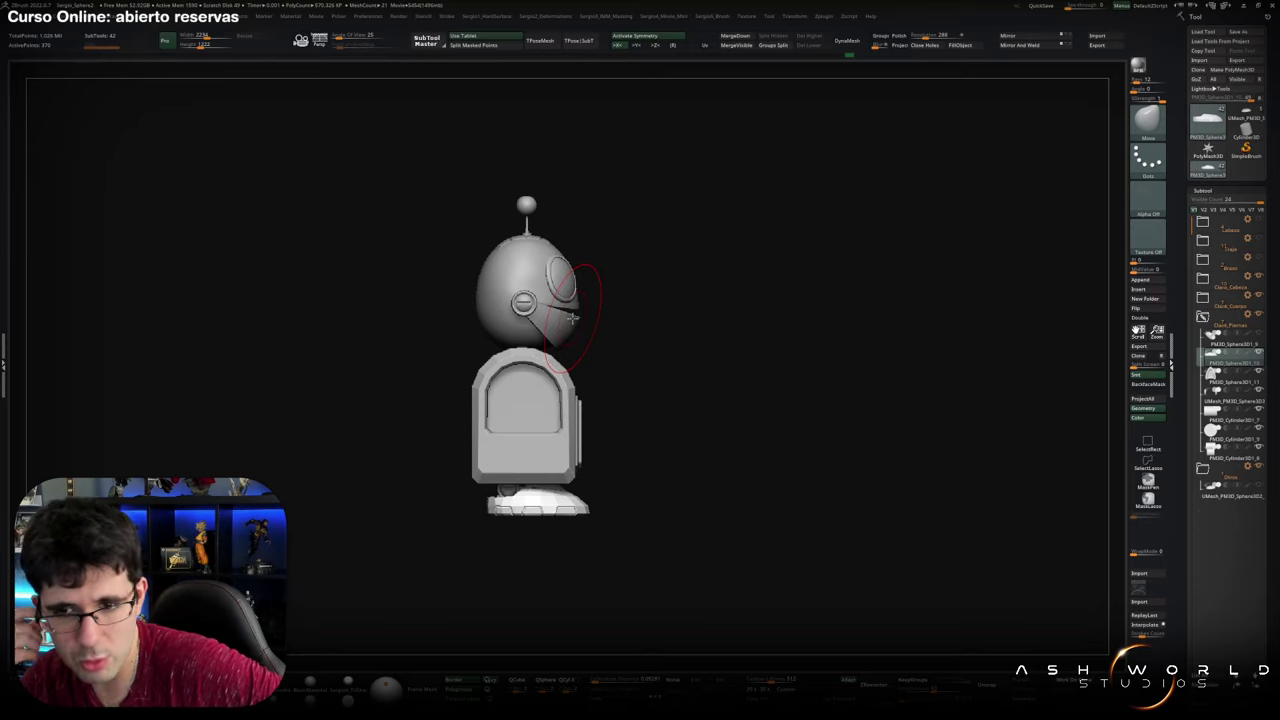
mouse_move(572, 317)
left_mouse_down()
mouse_move(662, 373)
mouse_move(620, 450)
mouse_move(624, 470)
mouse_move(340, 520)
mouse_move(667, 363)
mouse_move(670, 382)
left_mouse_up()
Bring up the custom menu holding the Movie export options with the space hotkey
key("space")
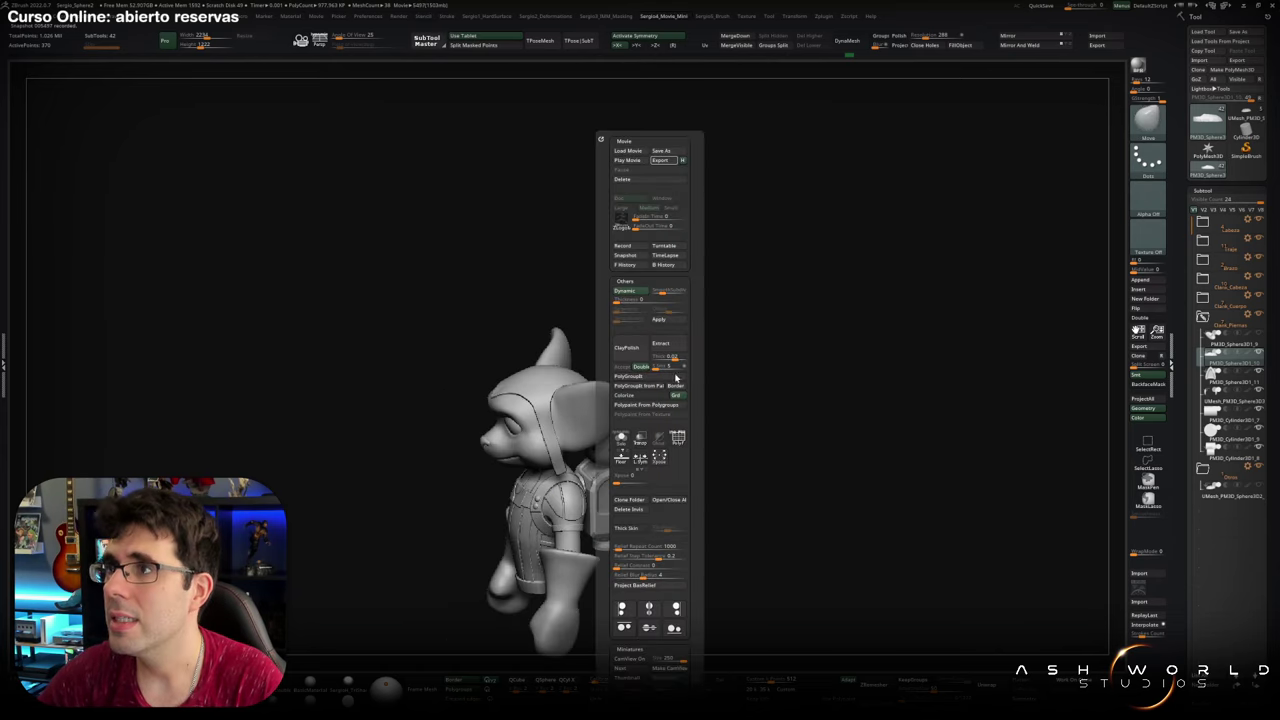